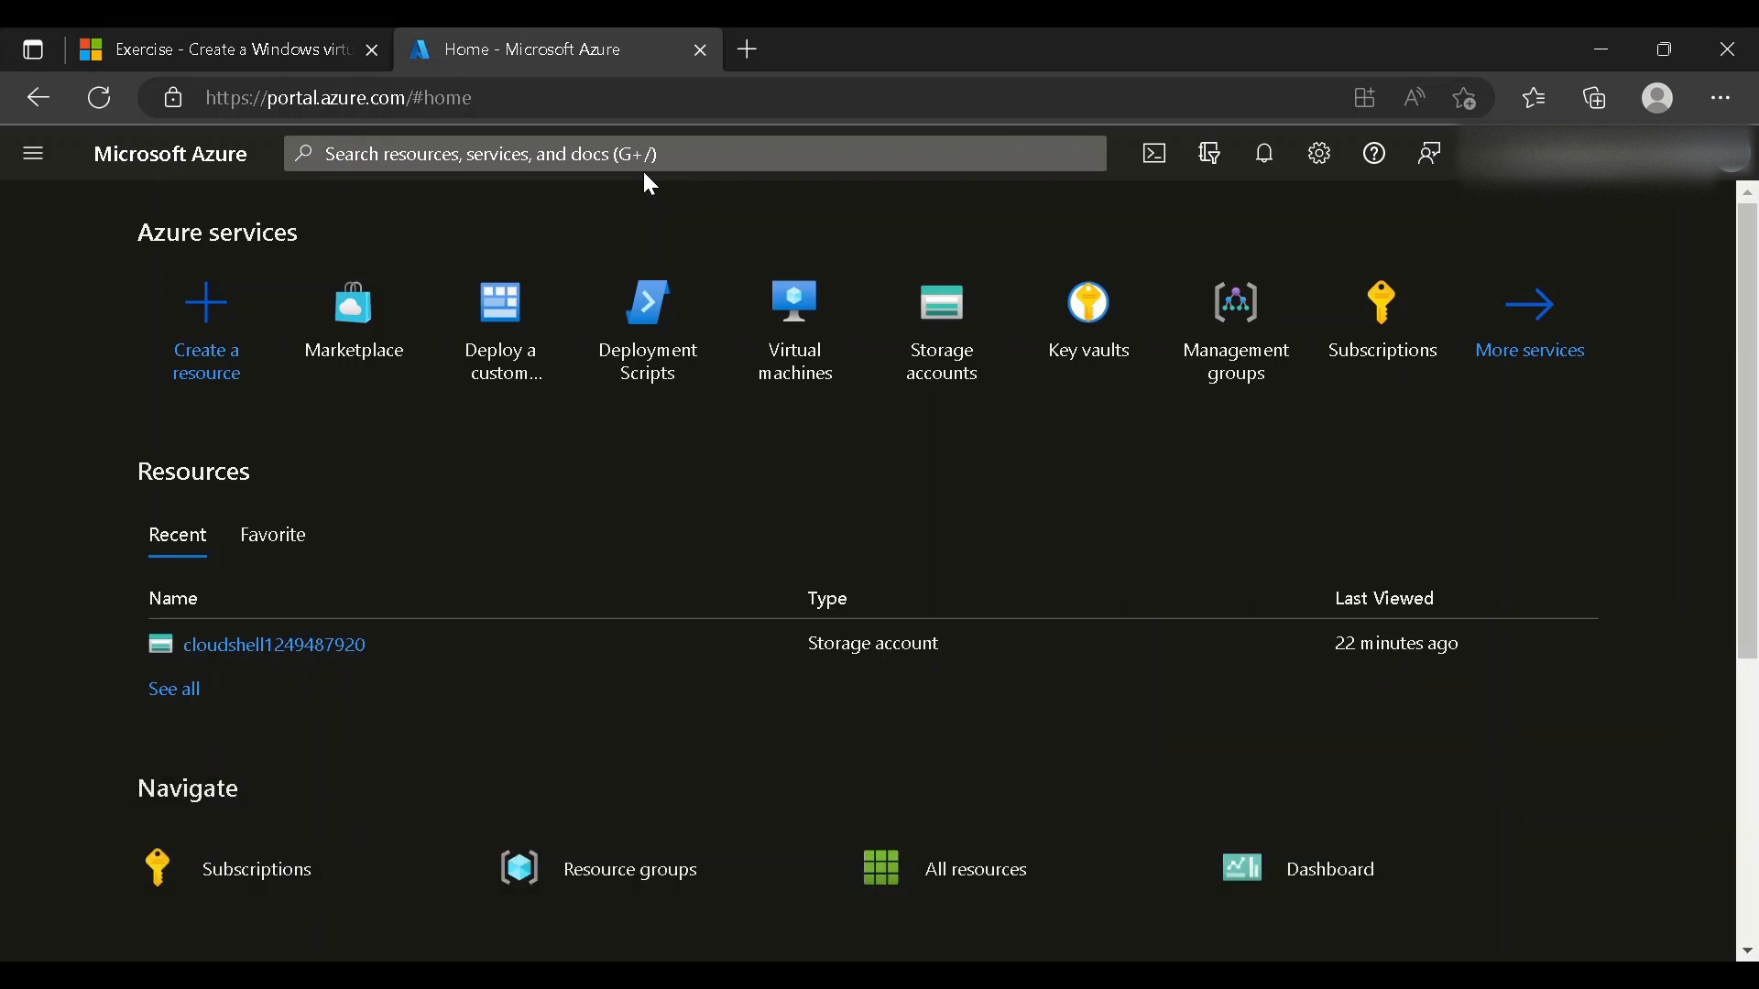
Search the portal for market and open the Marketplace service.
click(623, 167)
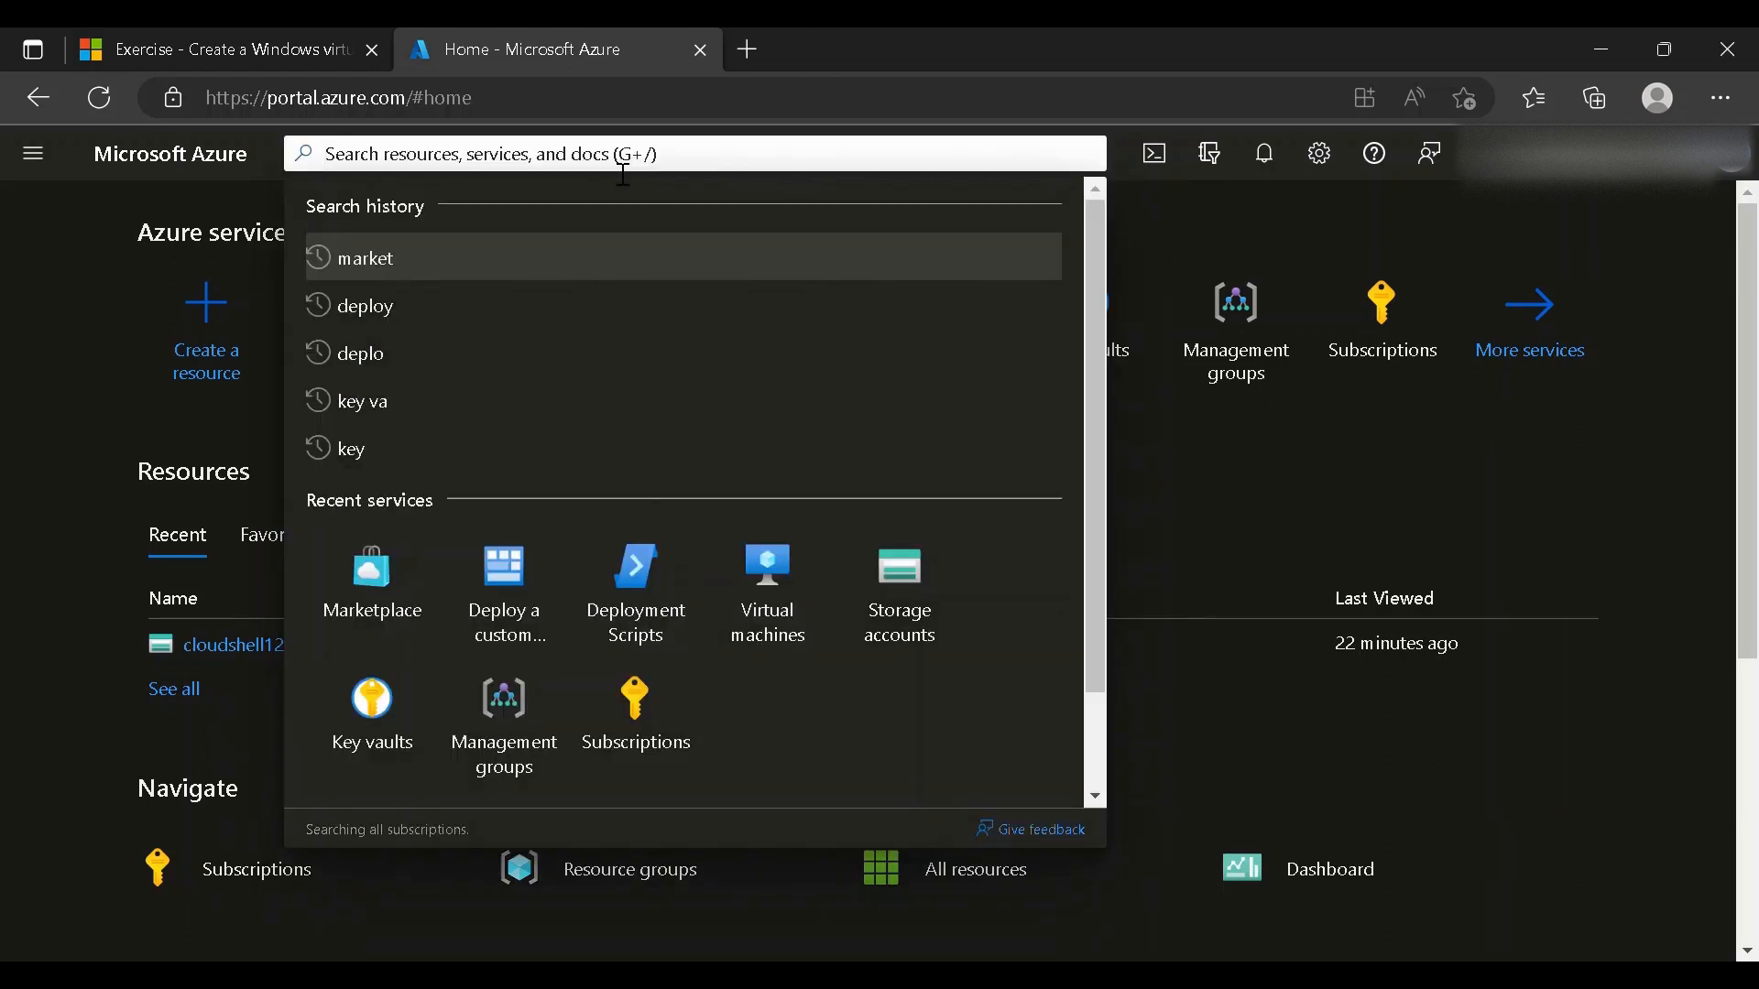
text(market)
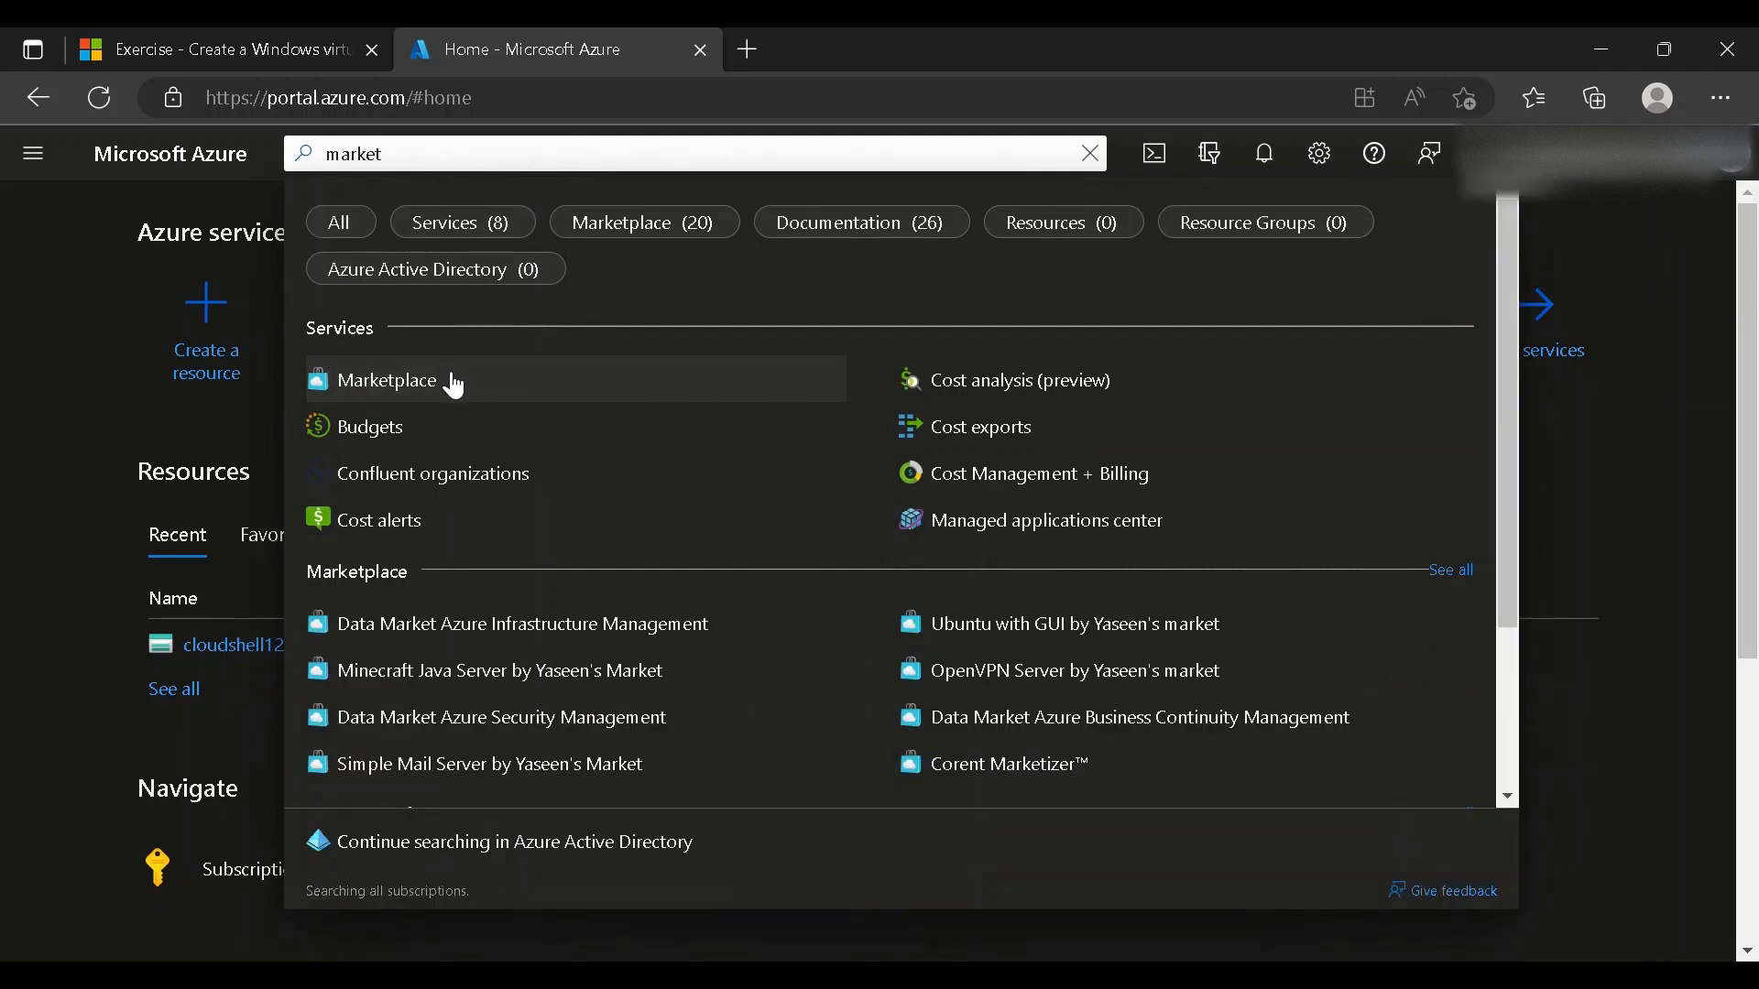
click(455, 383)
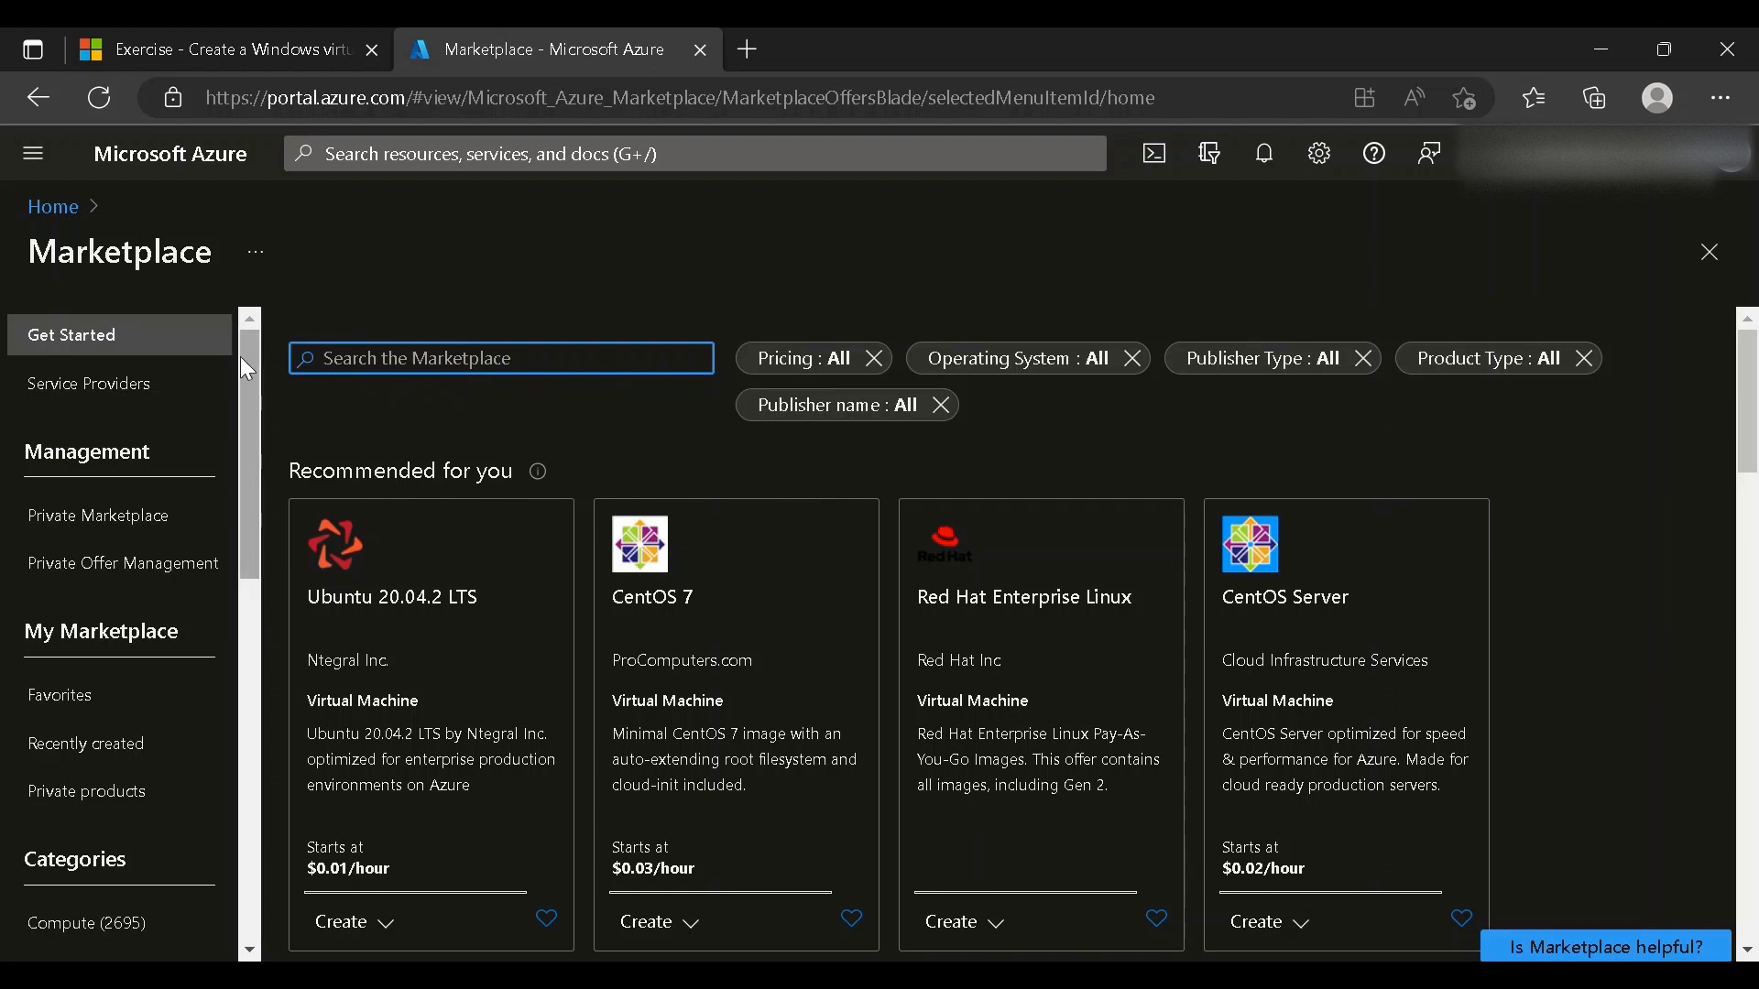
drag(241, 358, 266, 500)
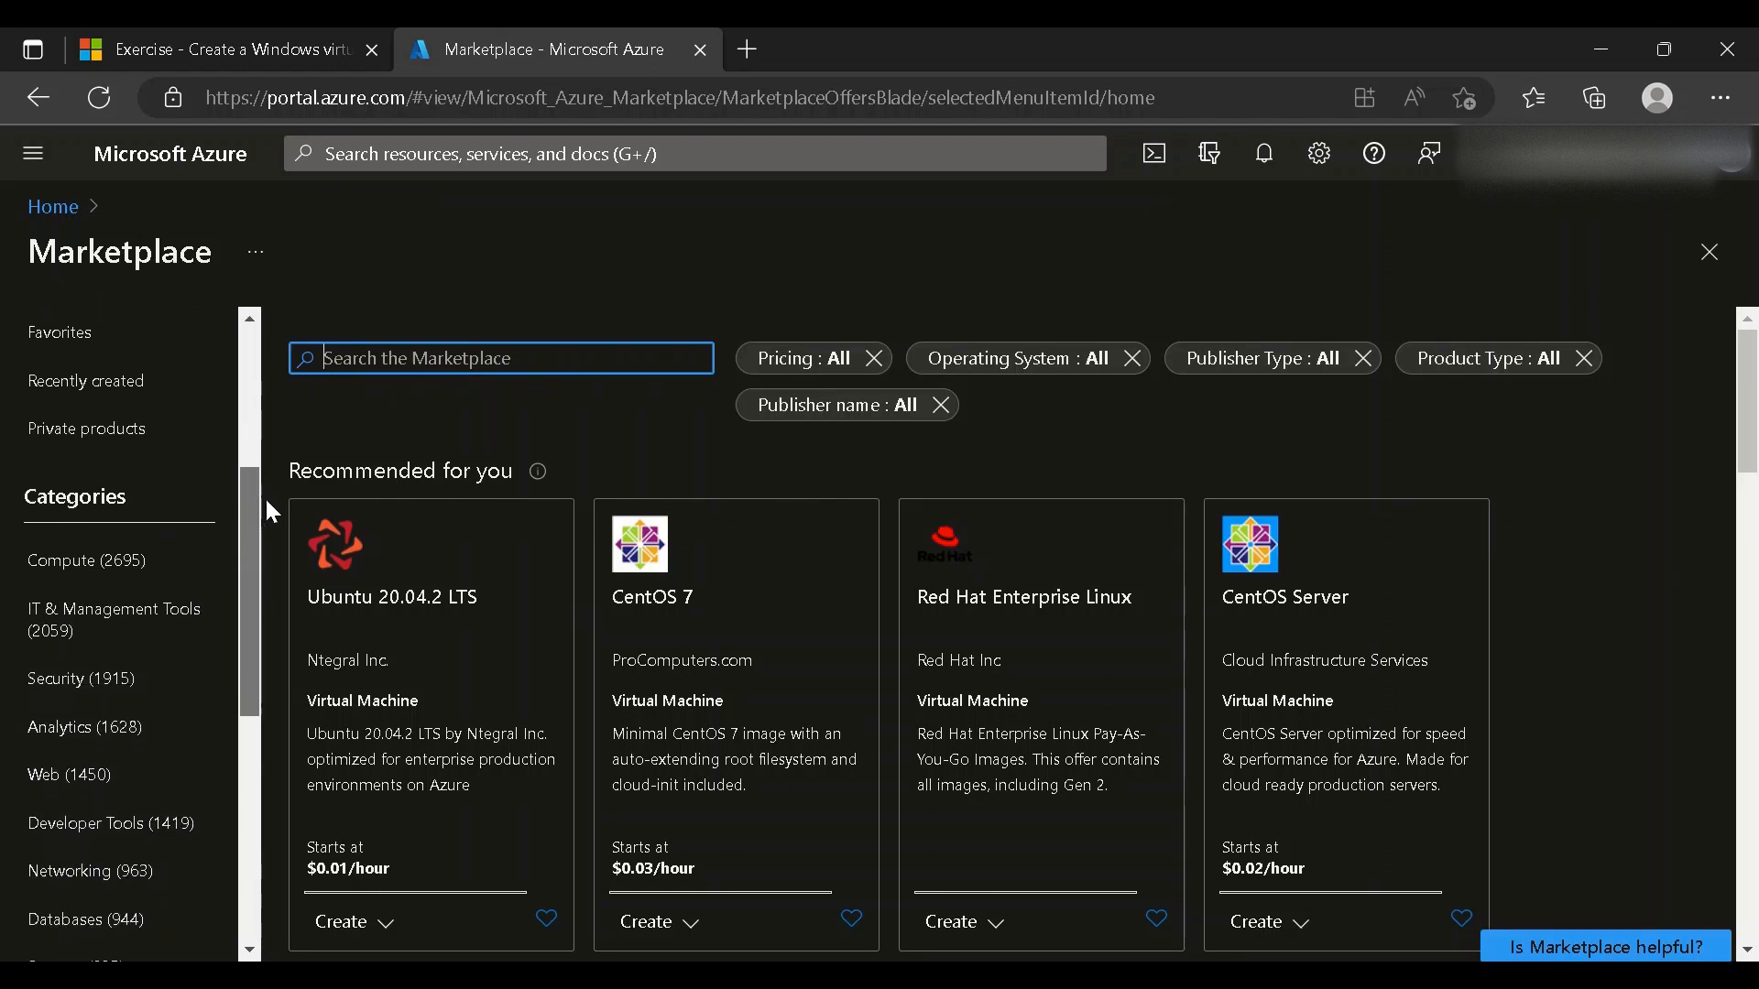
click(120, 548)
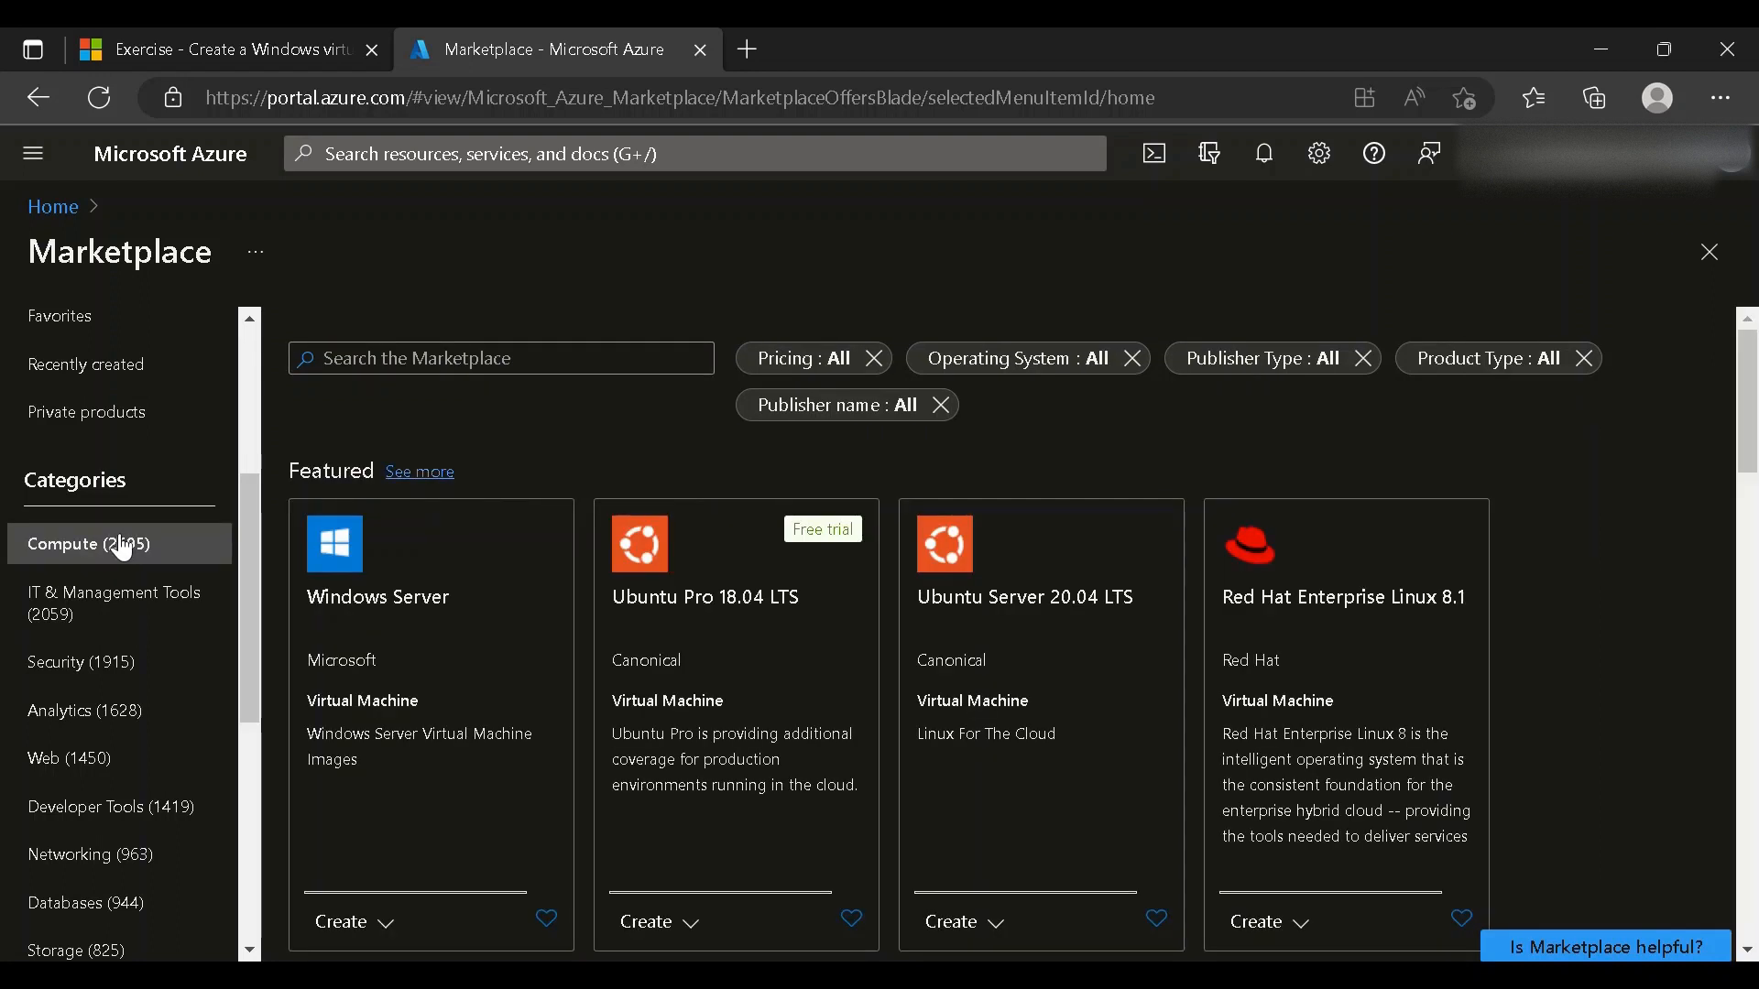
click(387, 365)
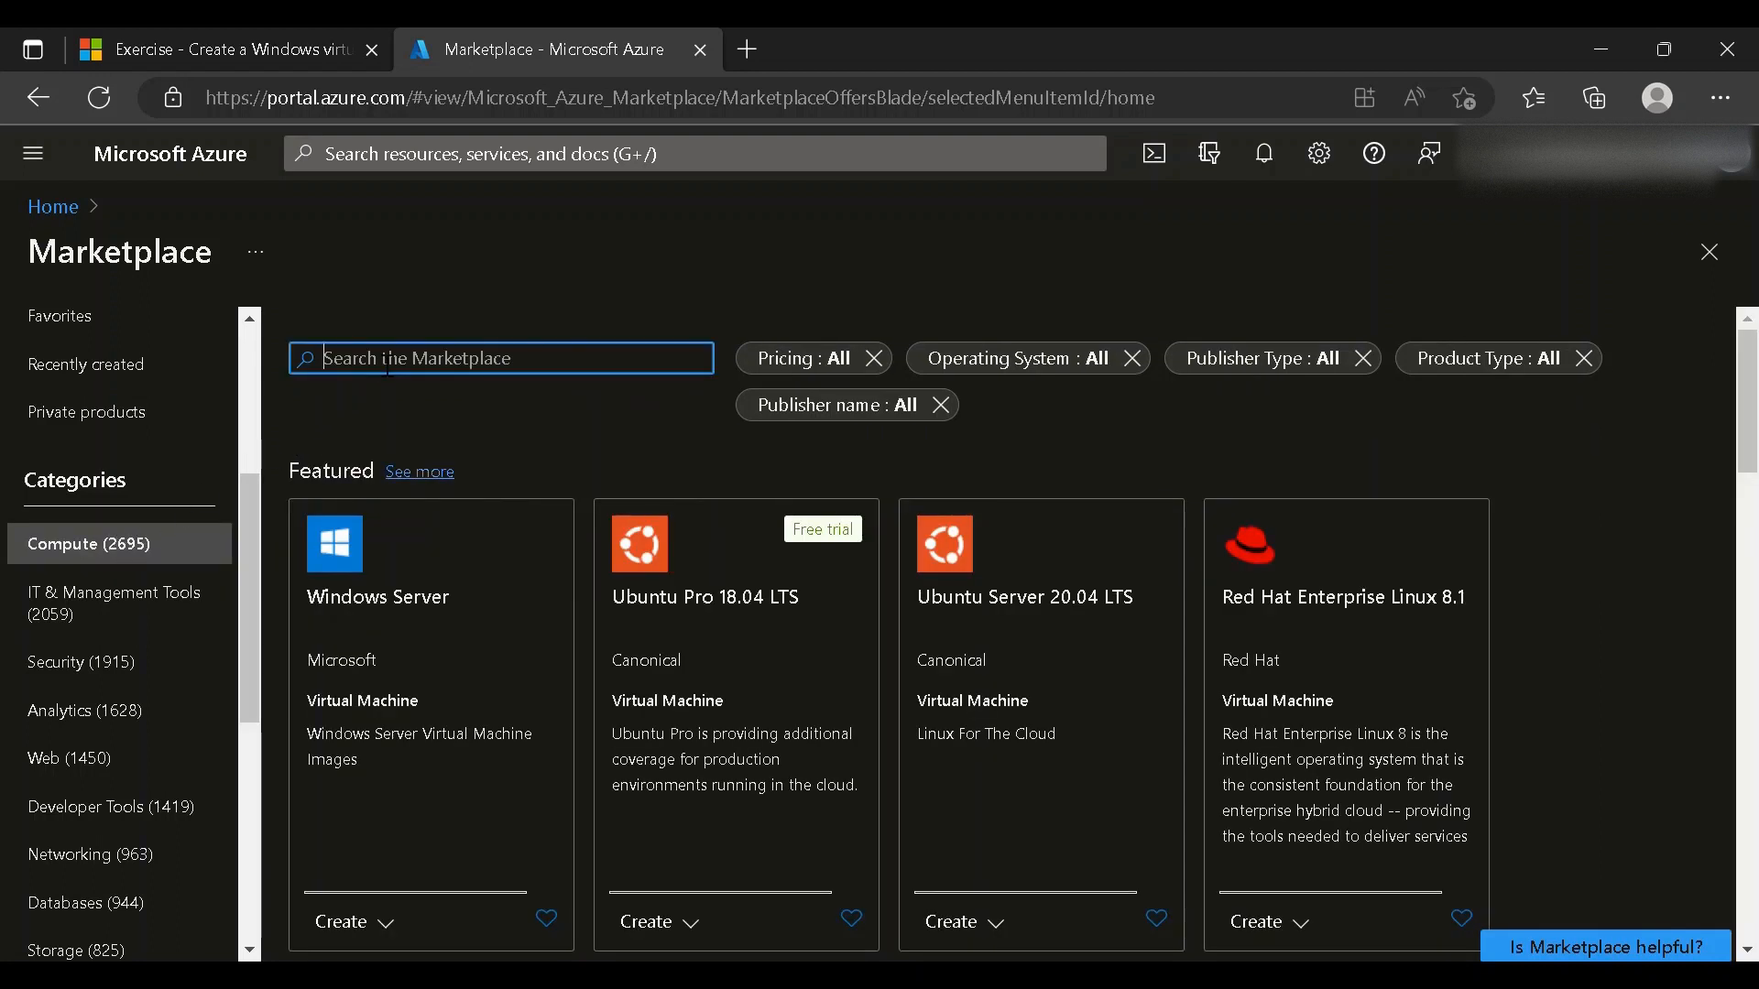
text(w)
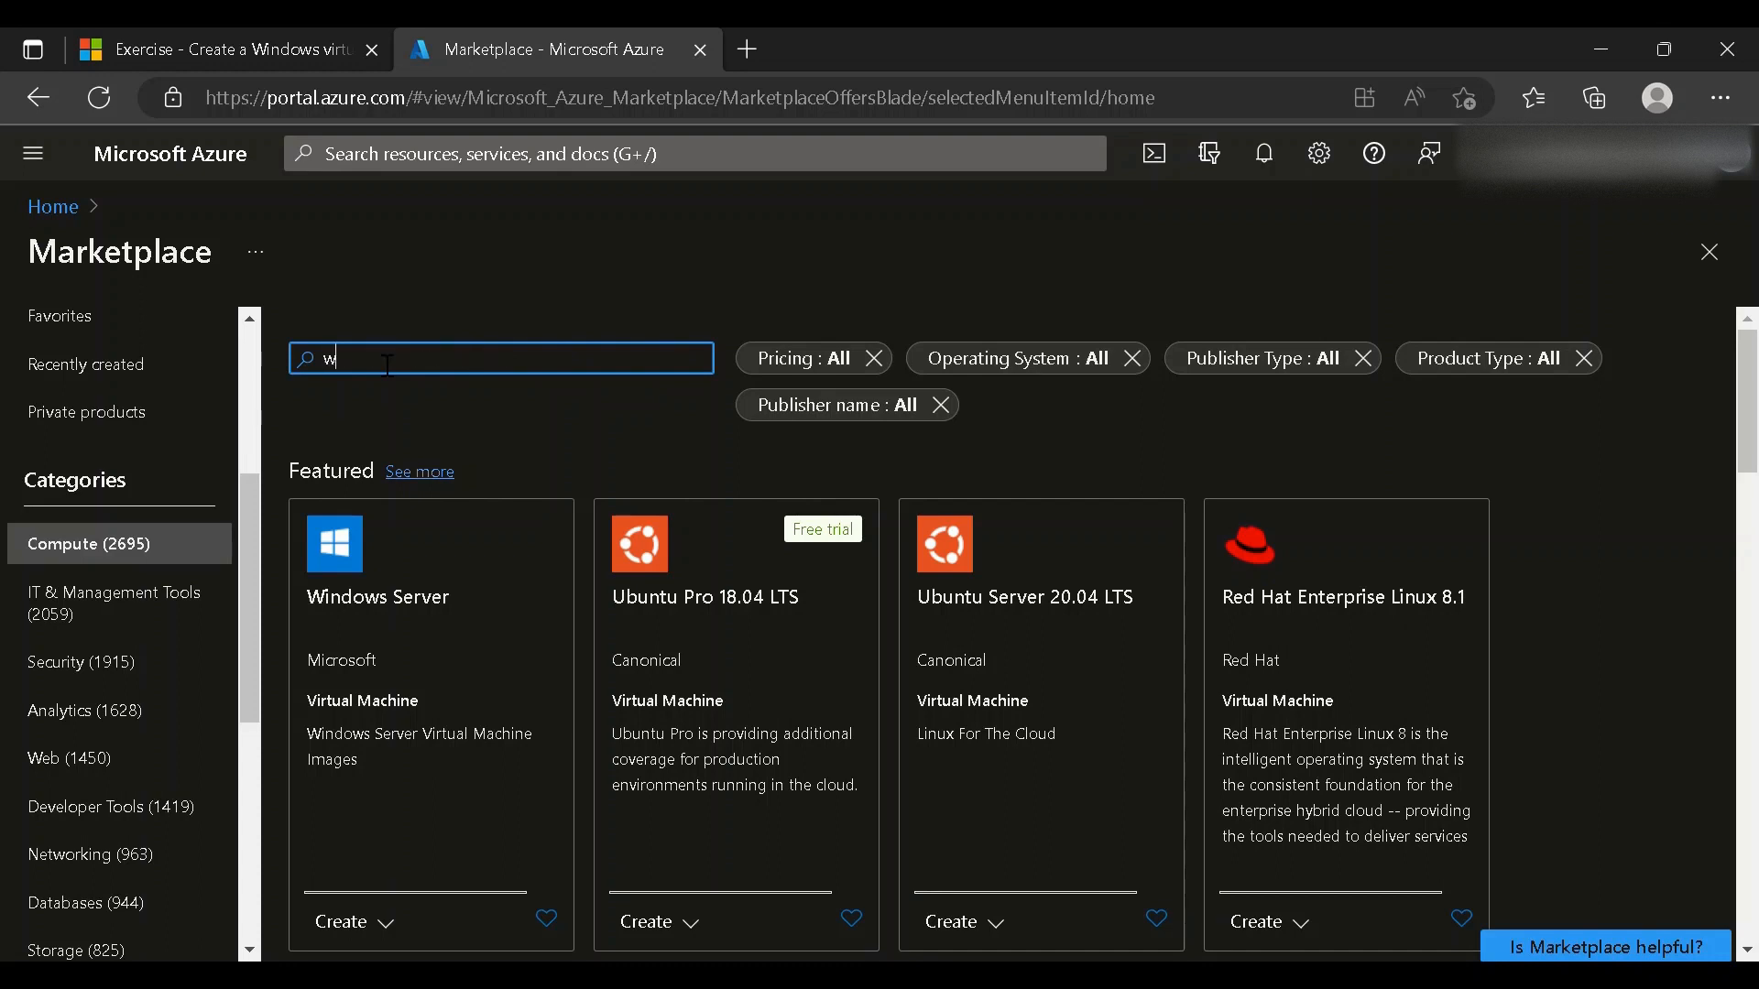
text(indows)
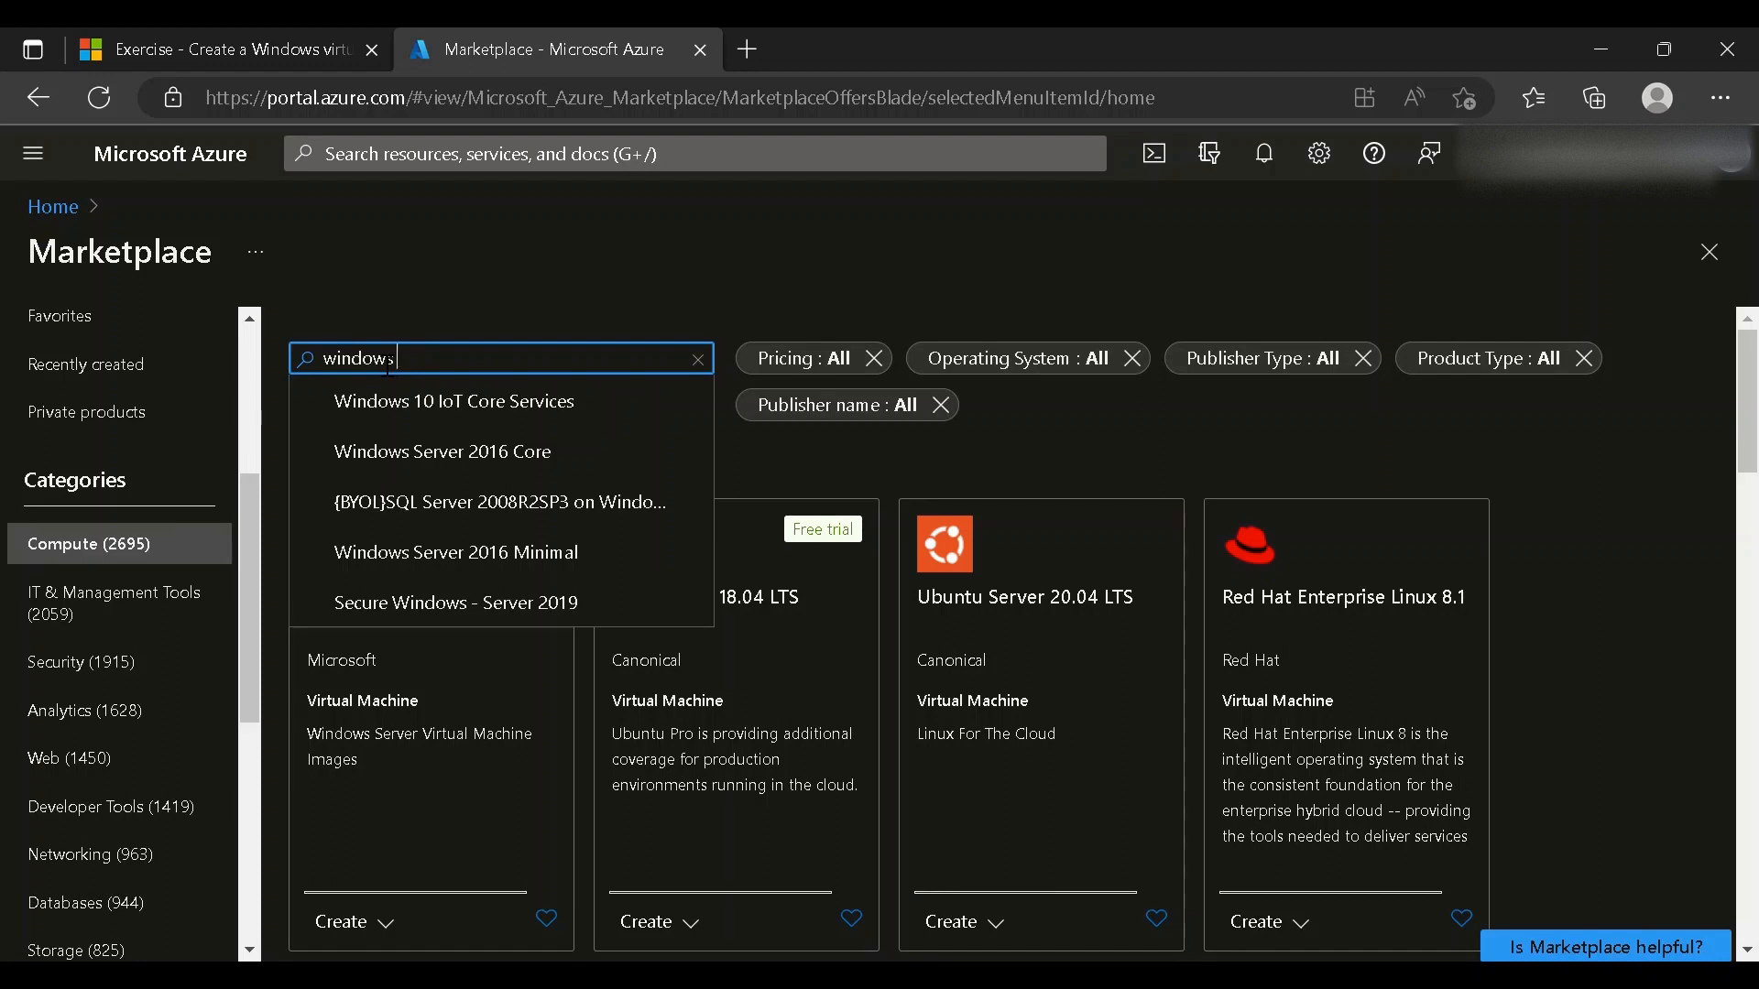
key(Return)
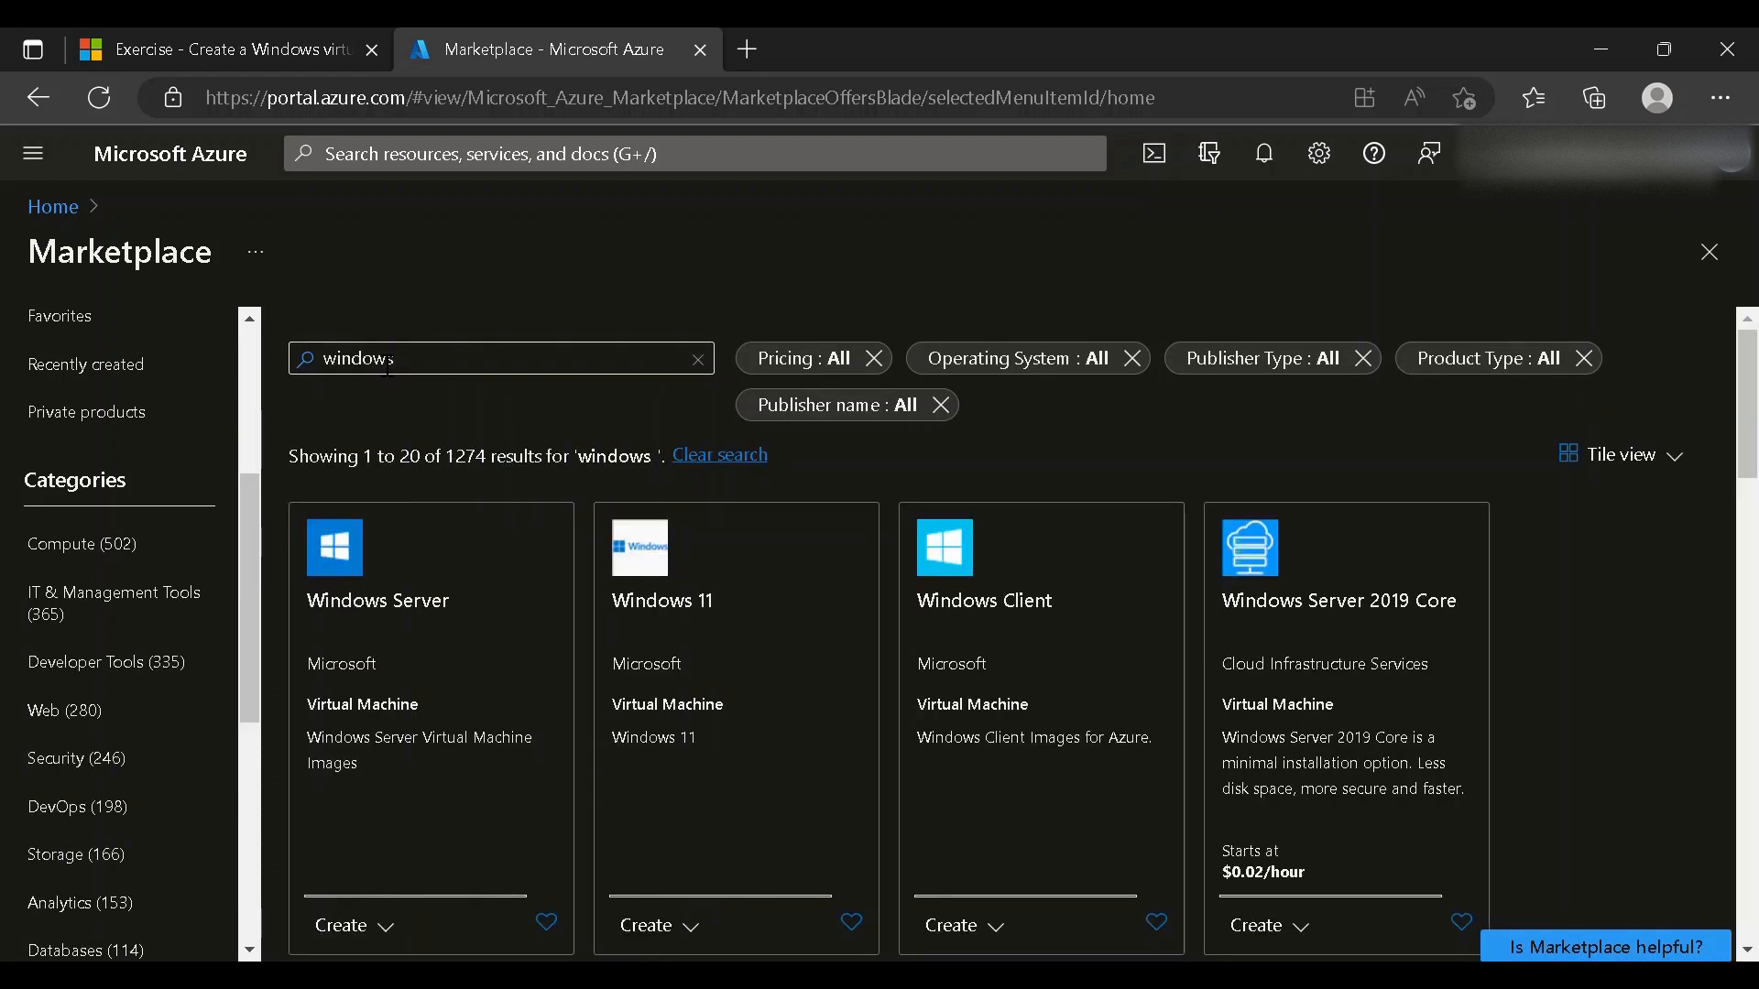
click(1282, 587)
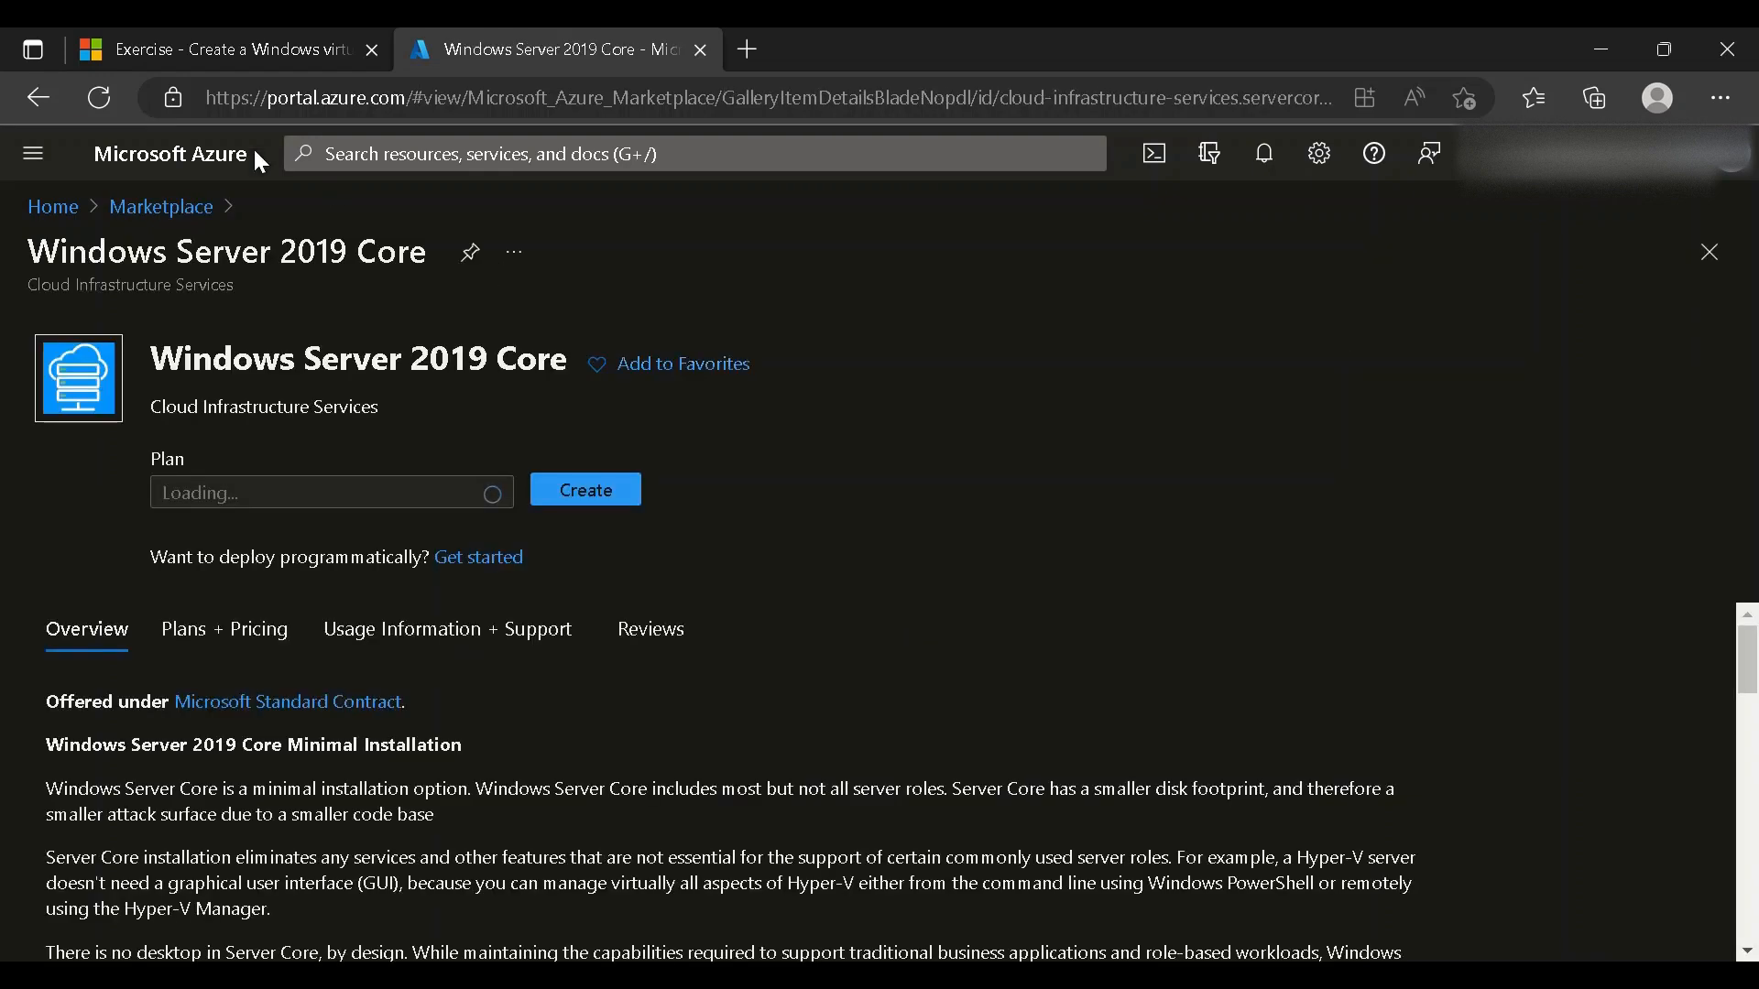
click(38, 99)
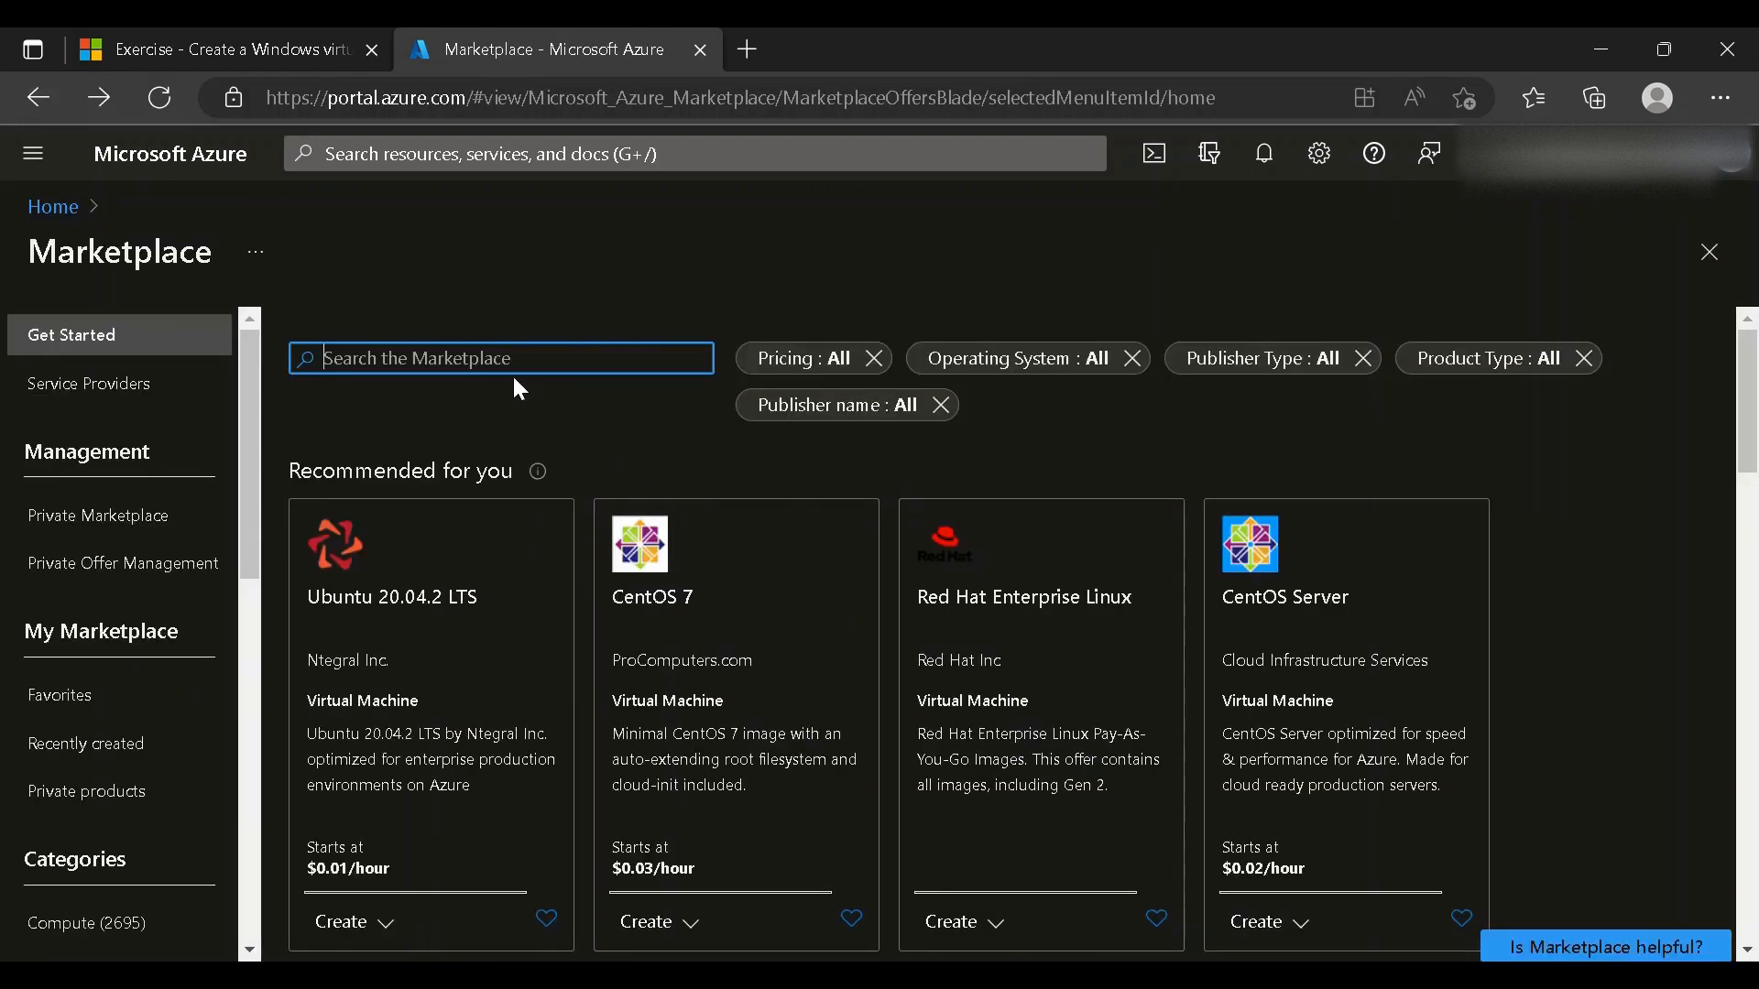
Search the Marketplace for windows and start creating a virtual machine from the Windows 11 offer by Microsoft.
text(windows)
key(Return)
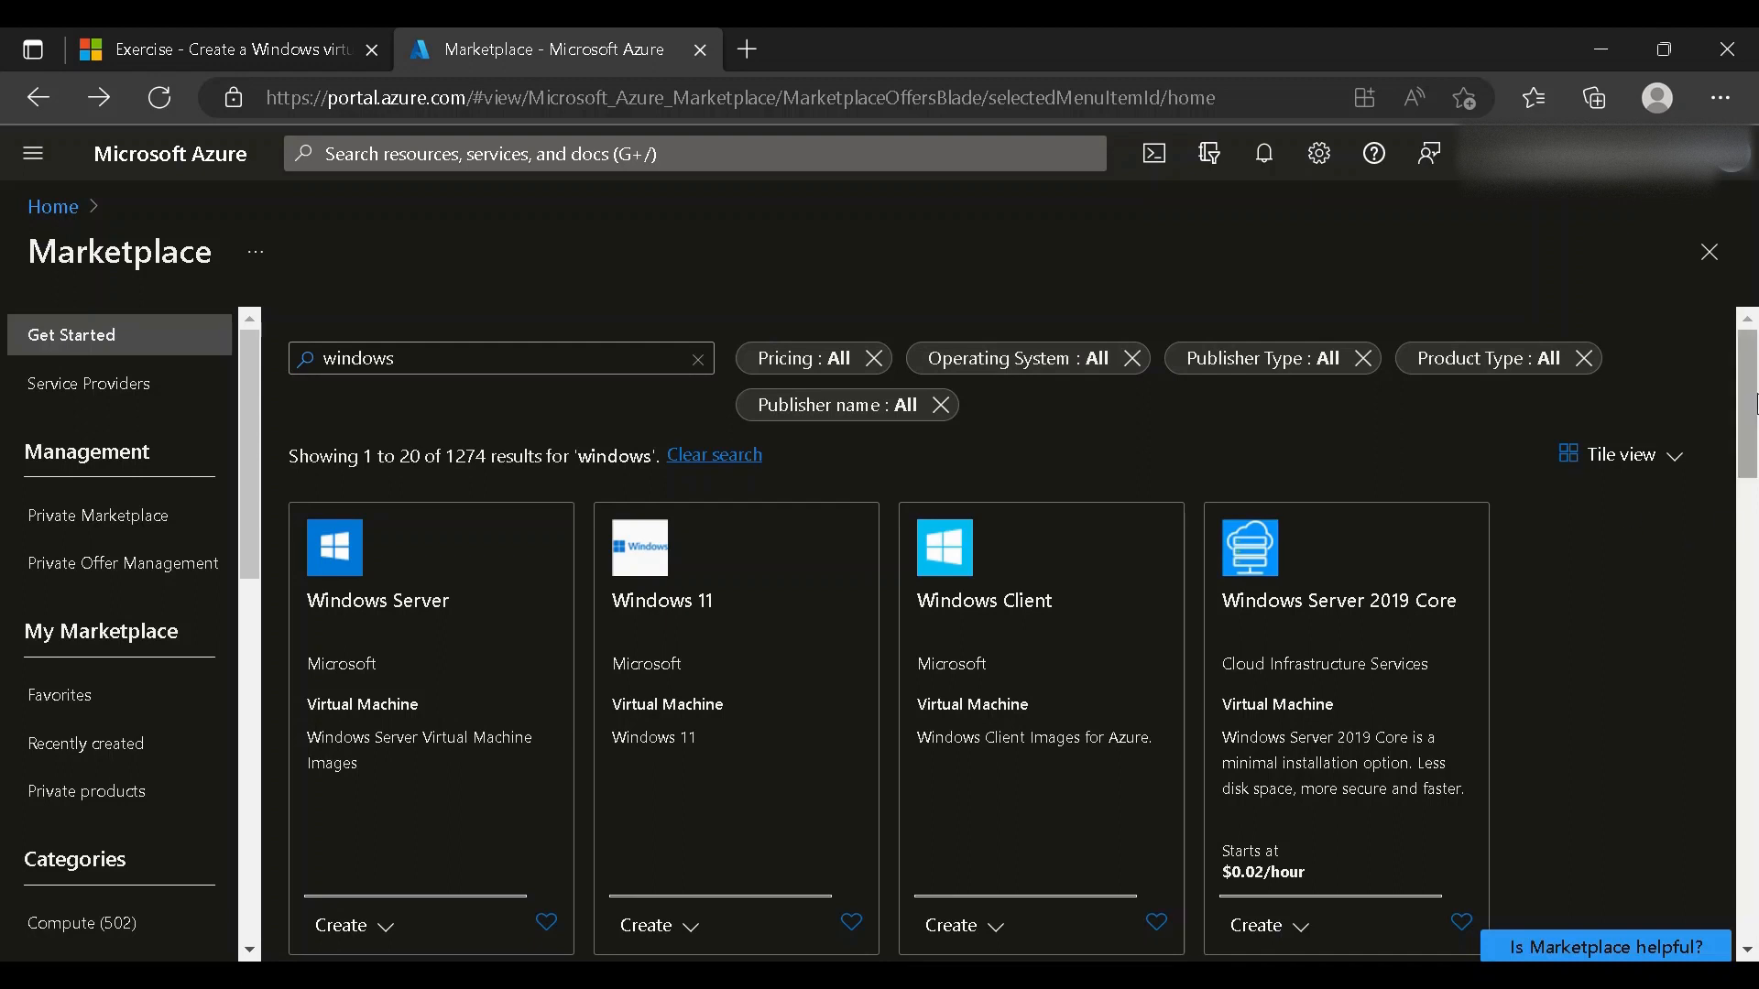
mouse_move(1752, 399)
mouse_down()
mouse_move(1752, 687)
mouse_move(1728, 373)
mouse_up()
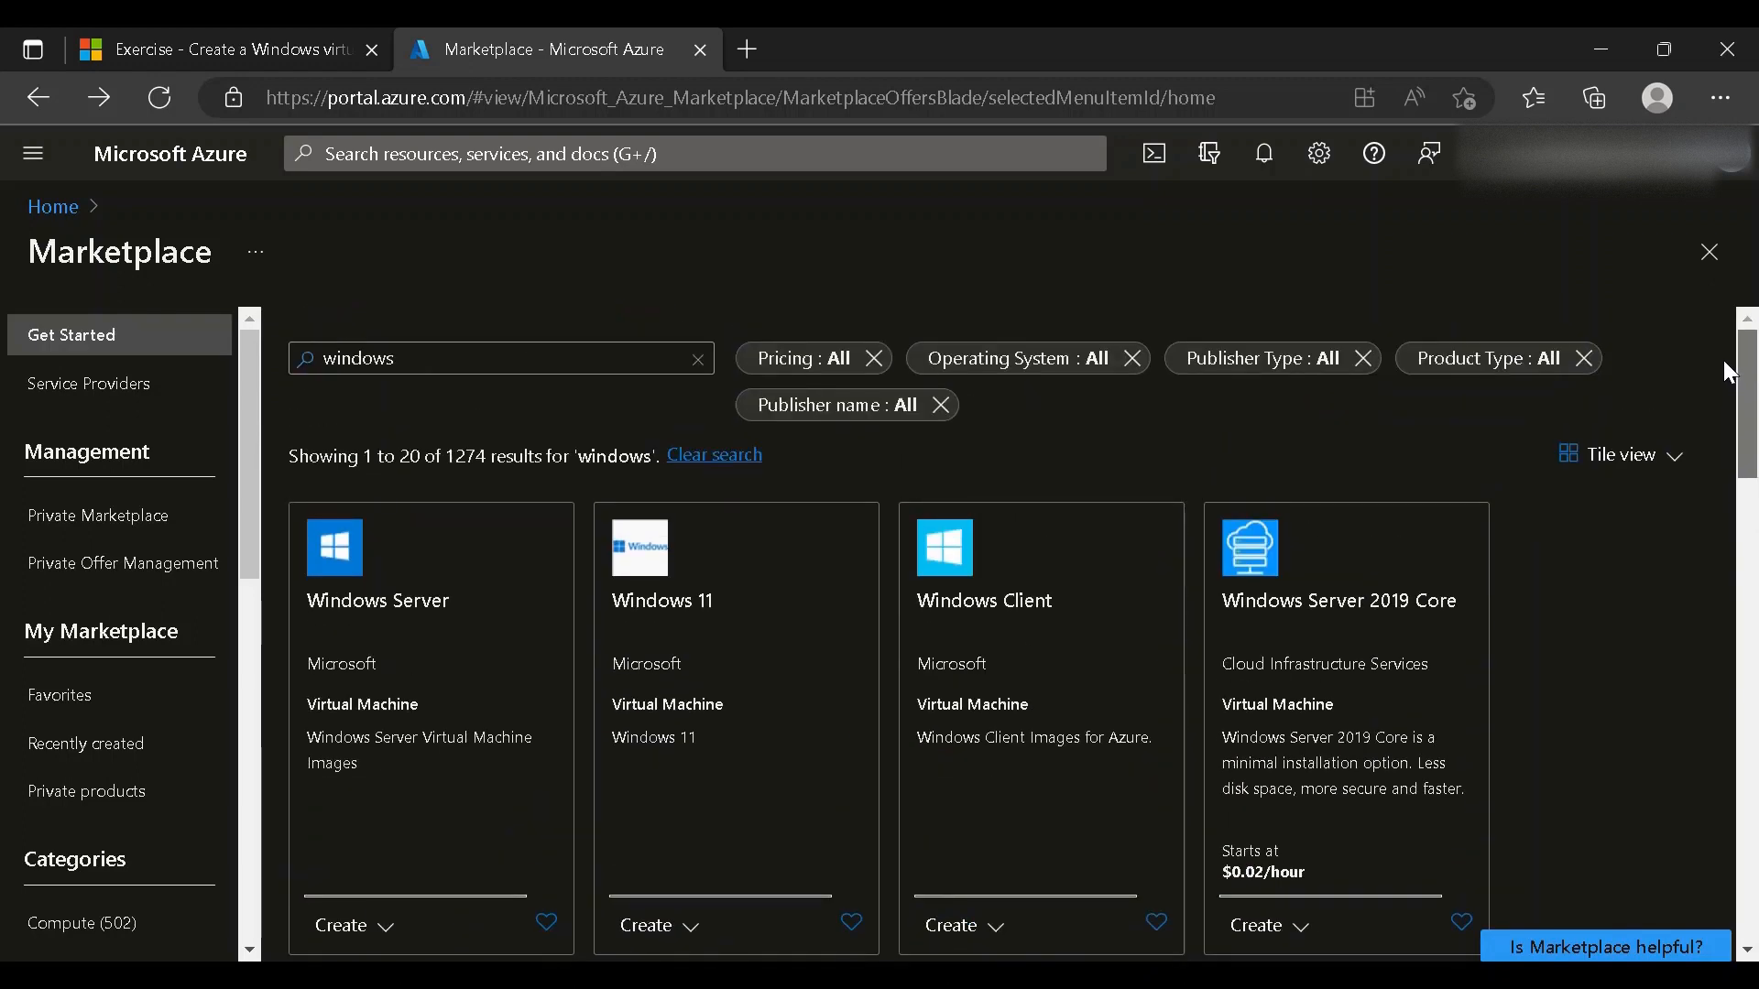
click(632, 678)
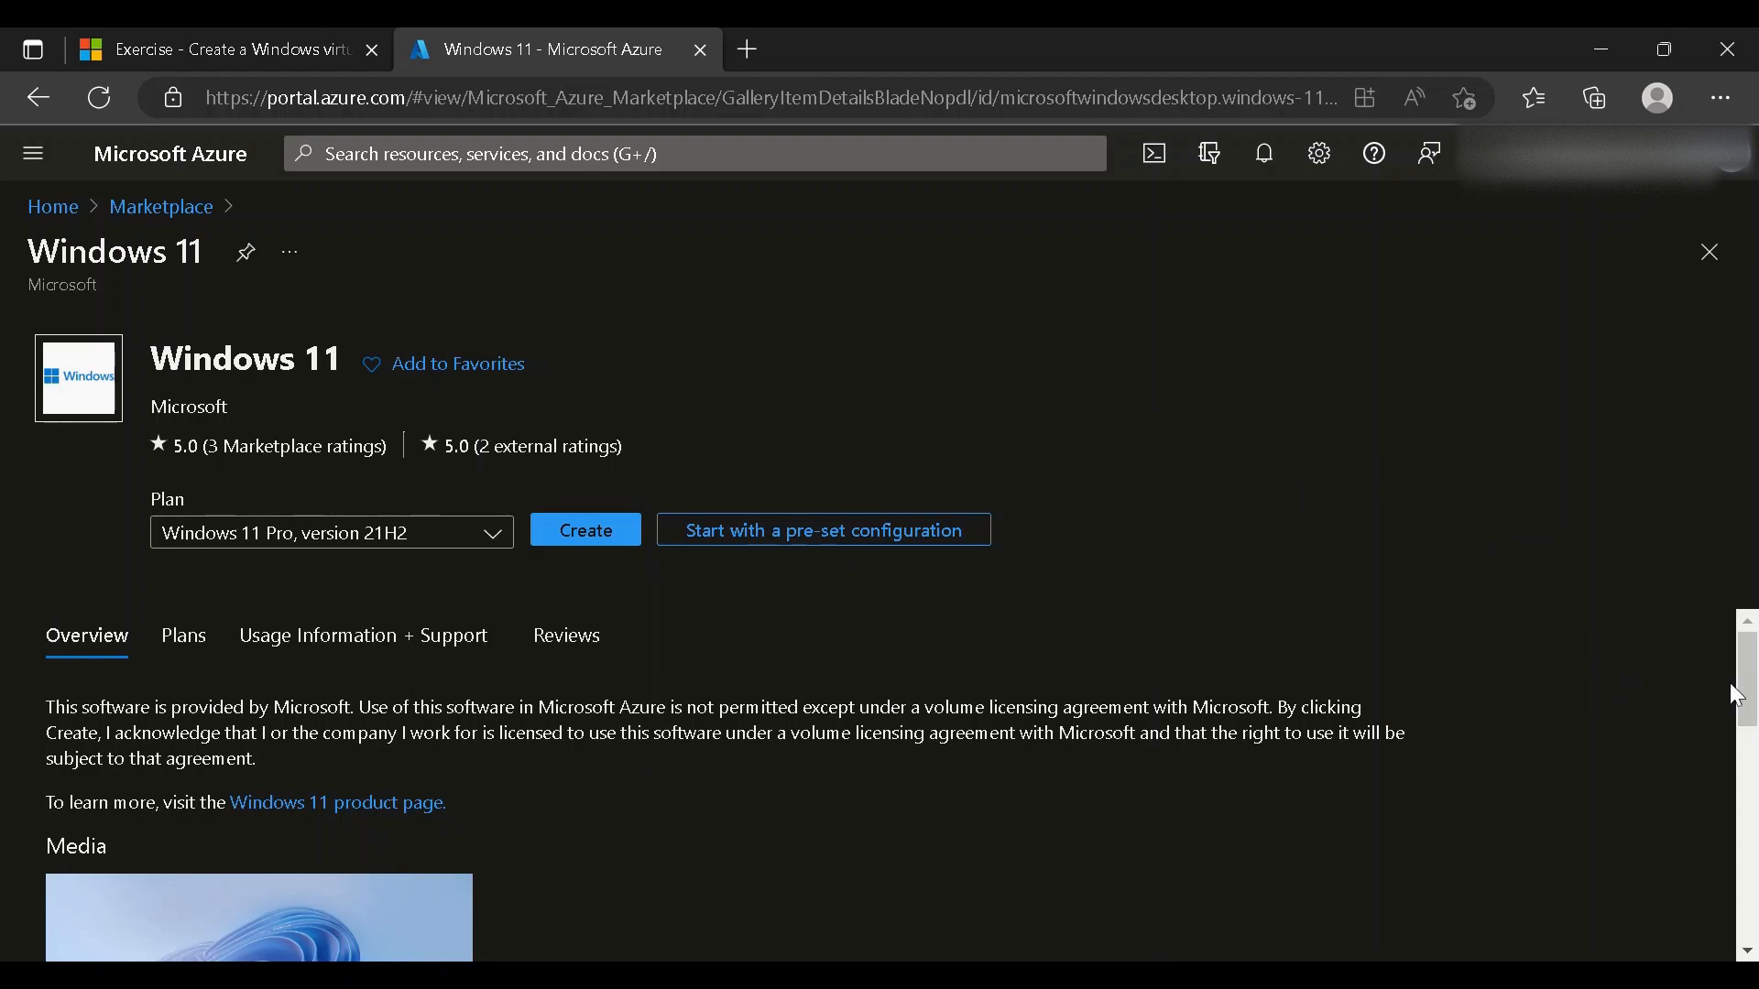
mouse_move(1748, 683)
mouse_down()
mouse_move(1753, 847)
mouse_move(1751, 693)
mouse_up()
click(597, 544)
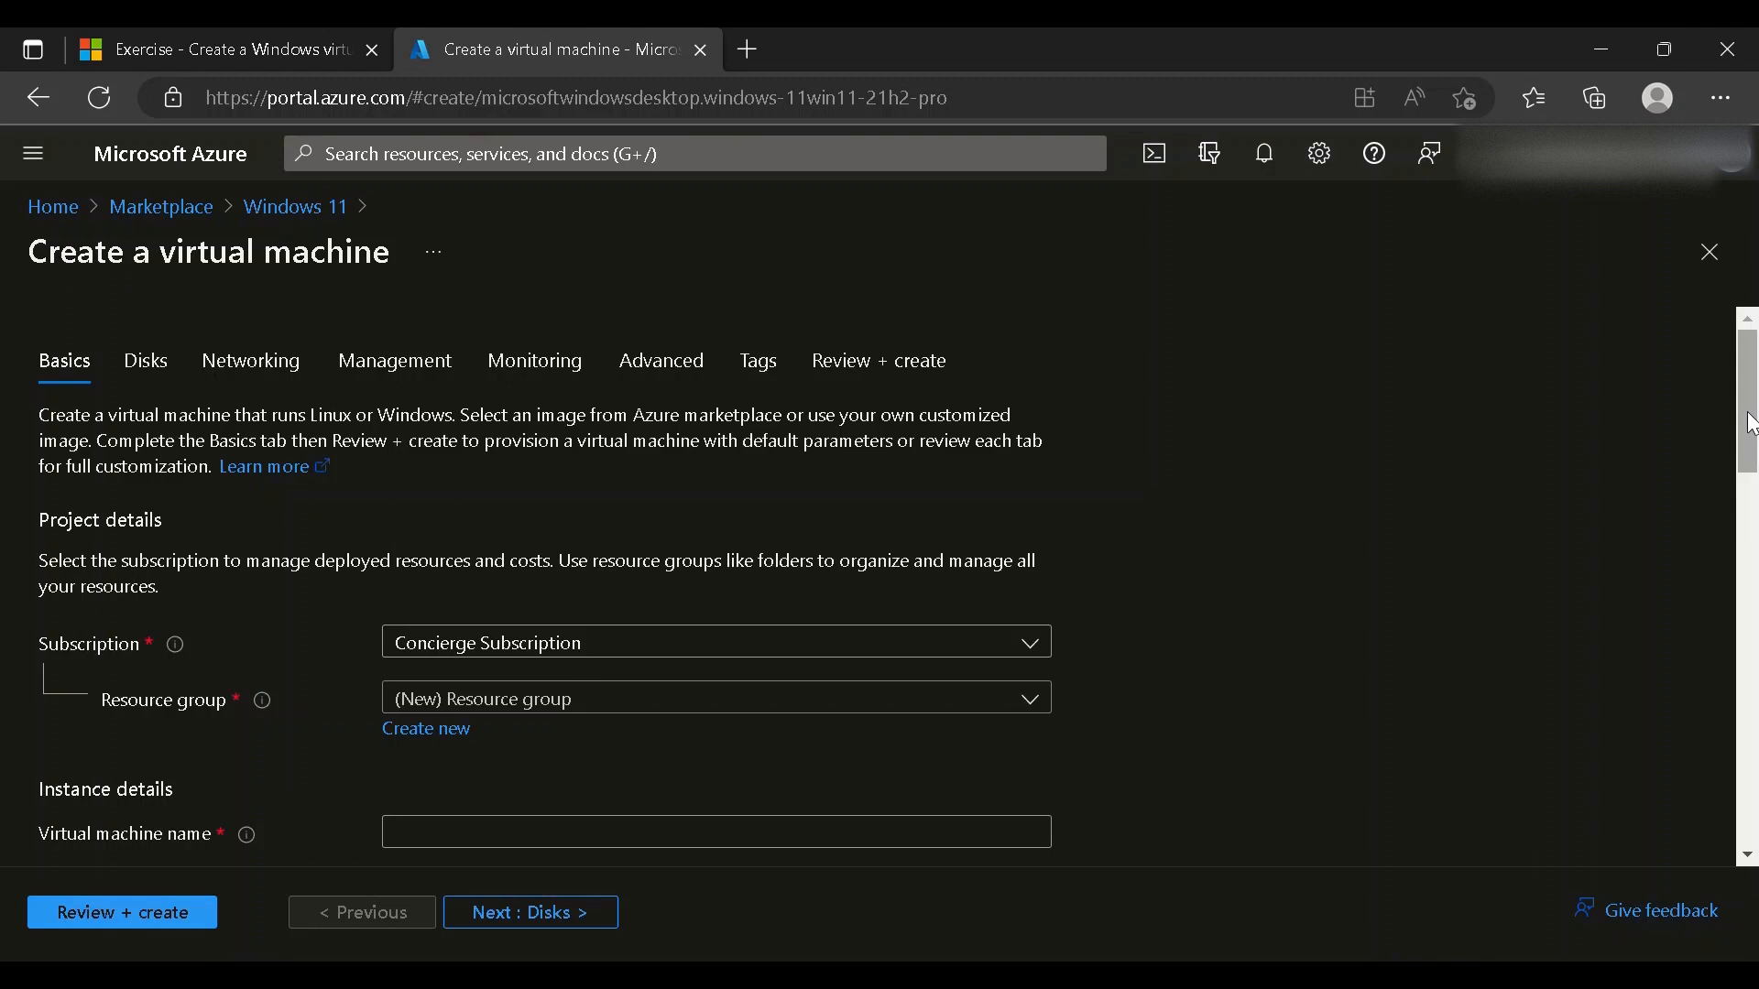
Assign the virtual machine to the existing resource group learn-1ad84332-af07-490c-96f8-f92311bcbac0 and name it vm1.
mouse_move(1751, 424)
mouse_down()
mouse_move(1751, 501)
mouse_move(1752, 441)
mouse_up()
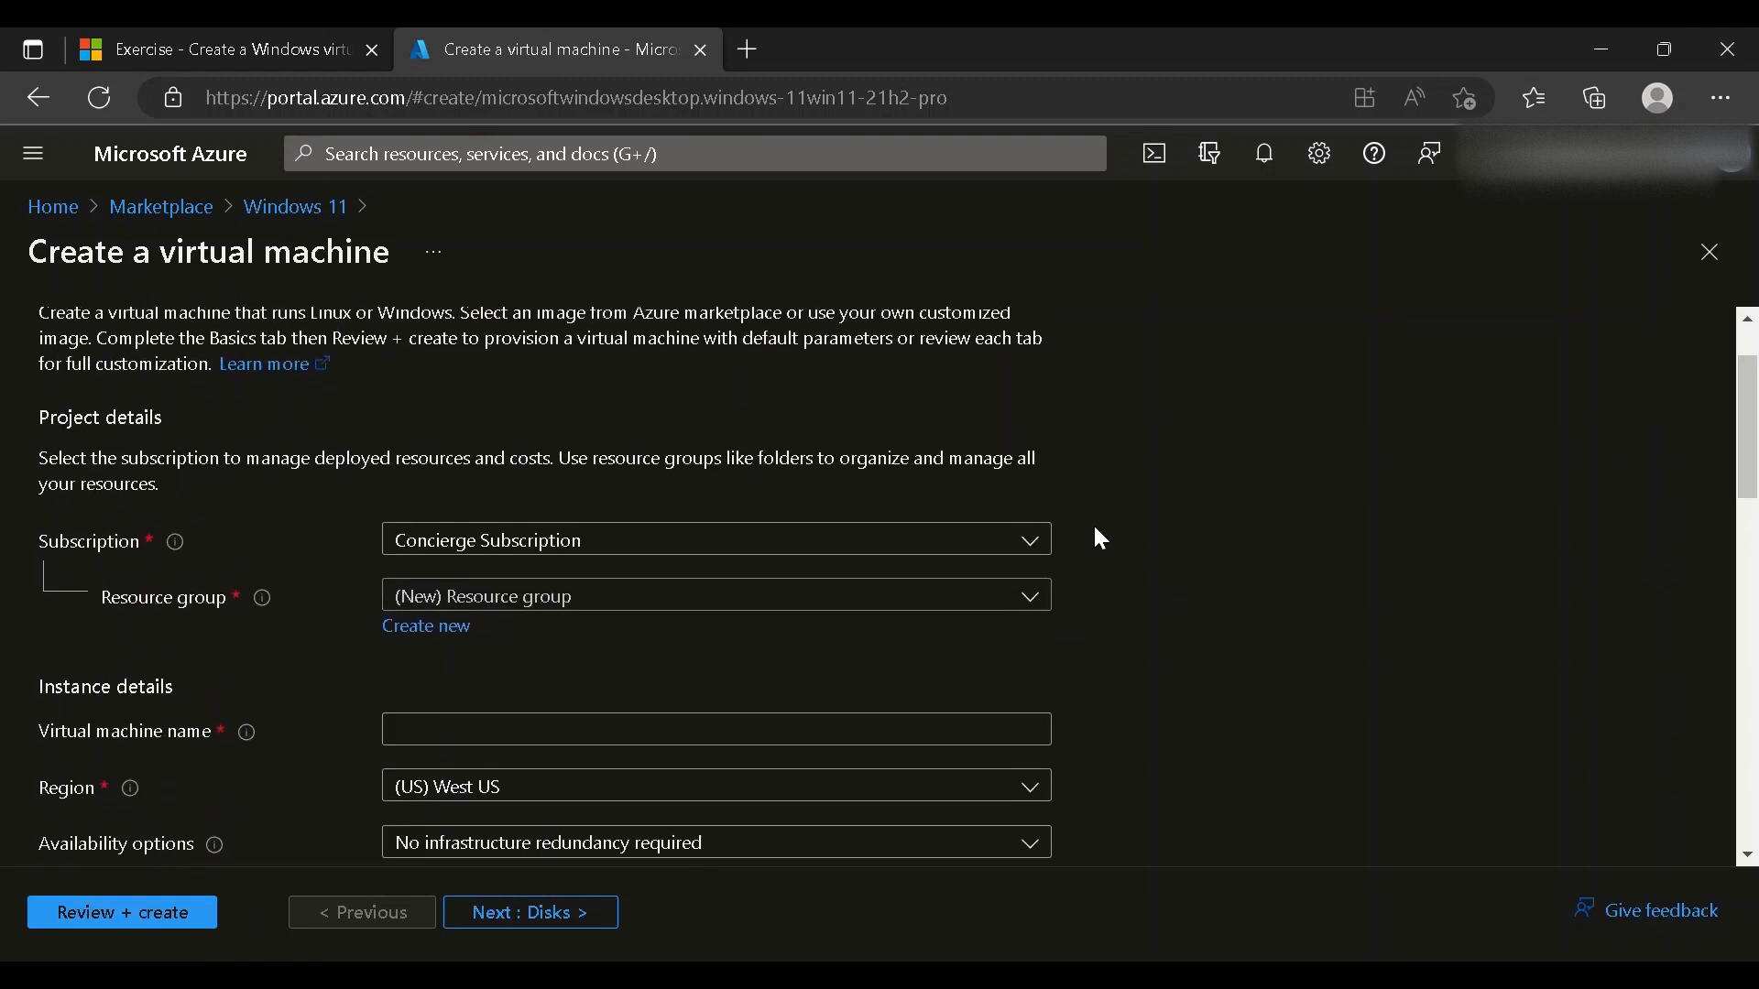
click(926, 593)
click(611, 700)
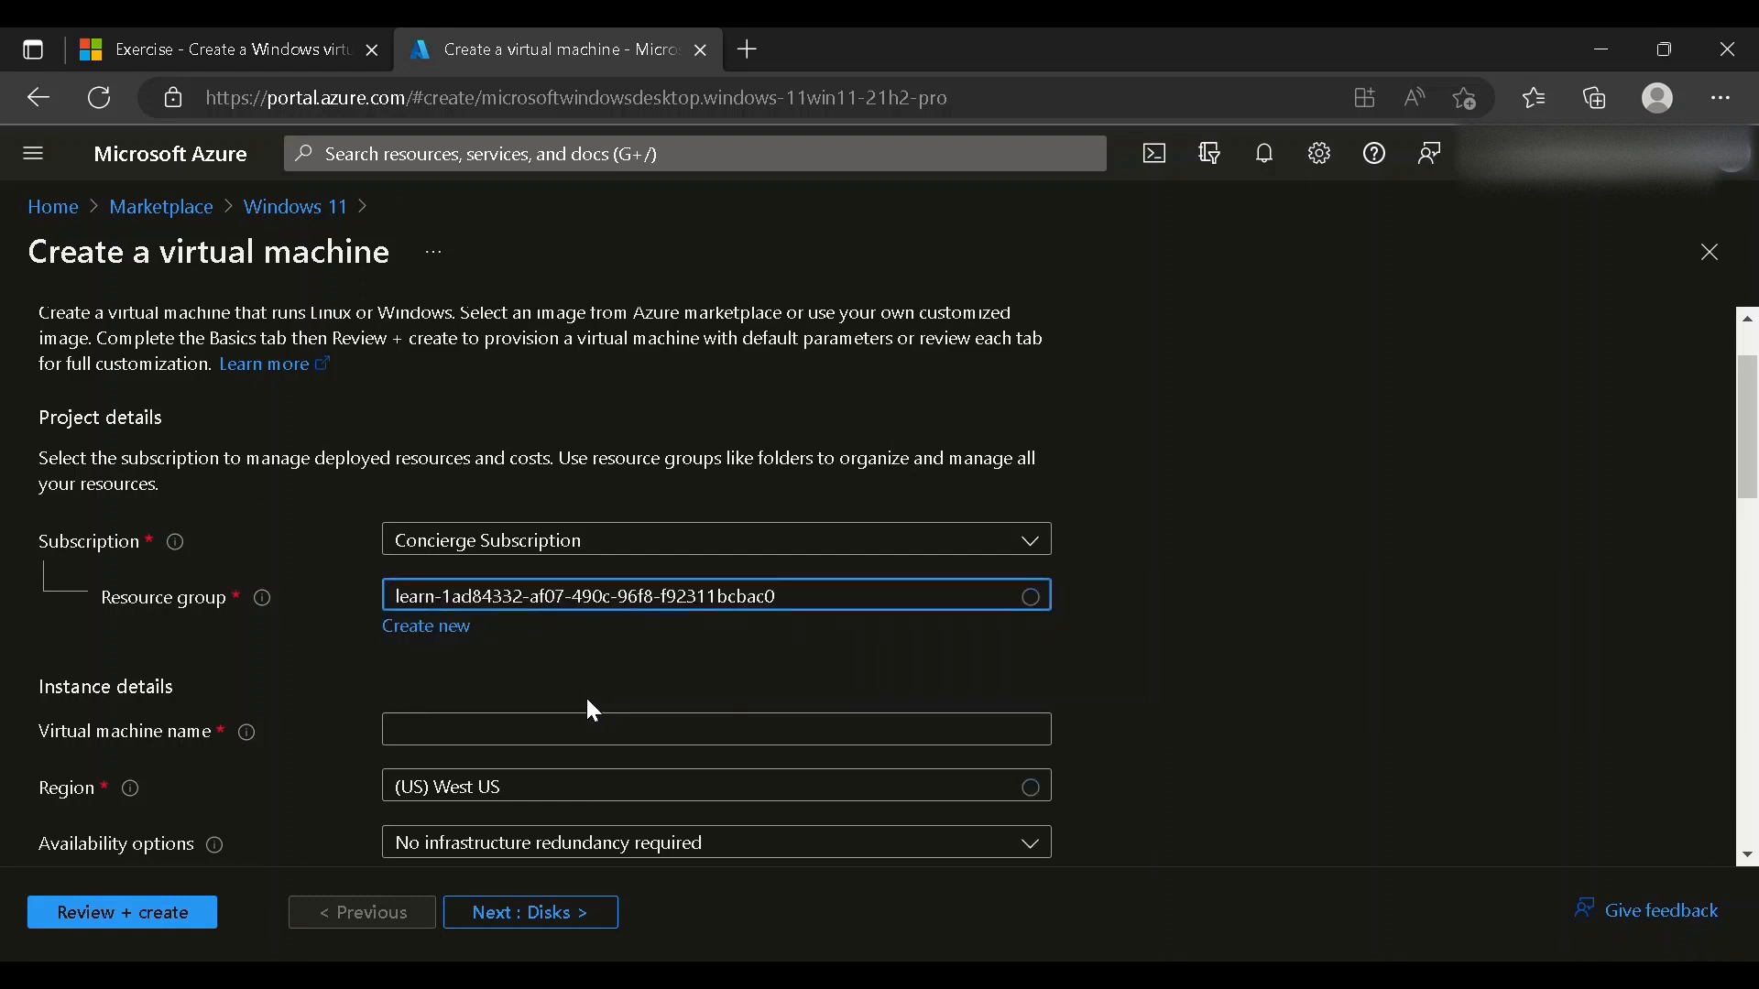
click(586, 742)
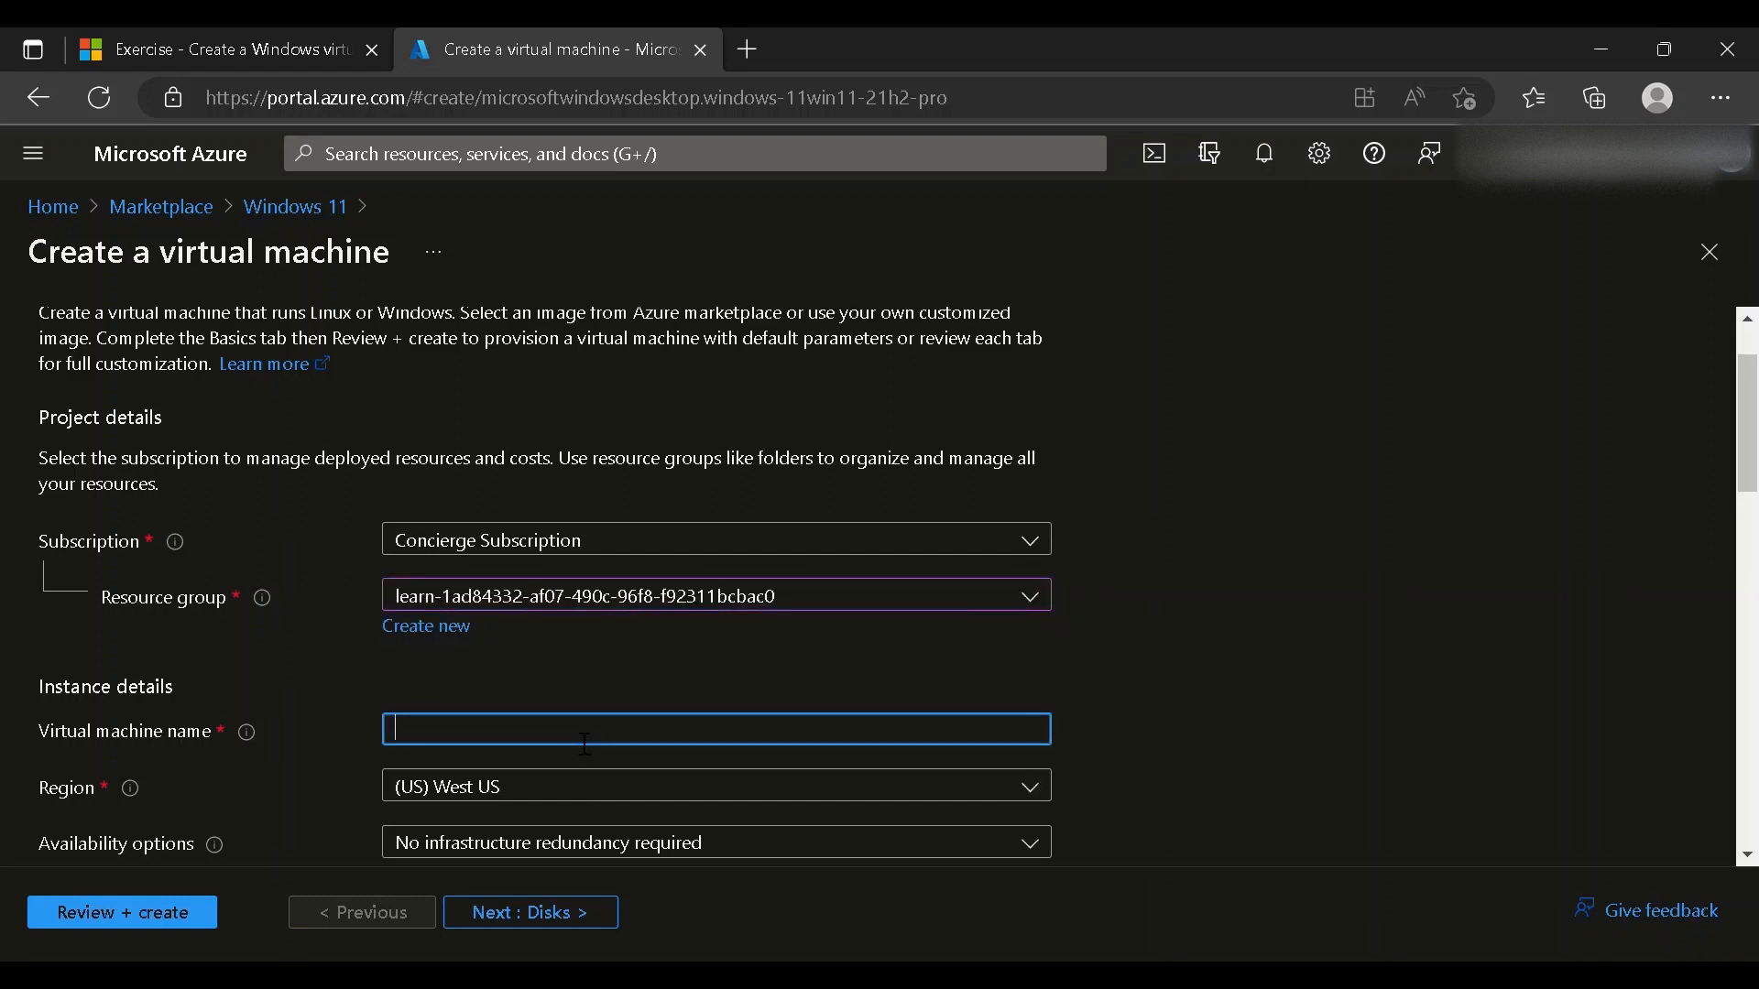
text(vm1)
click(1262, 640)
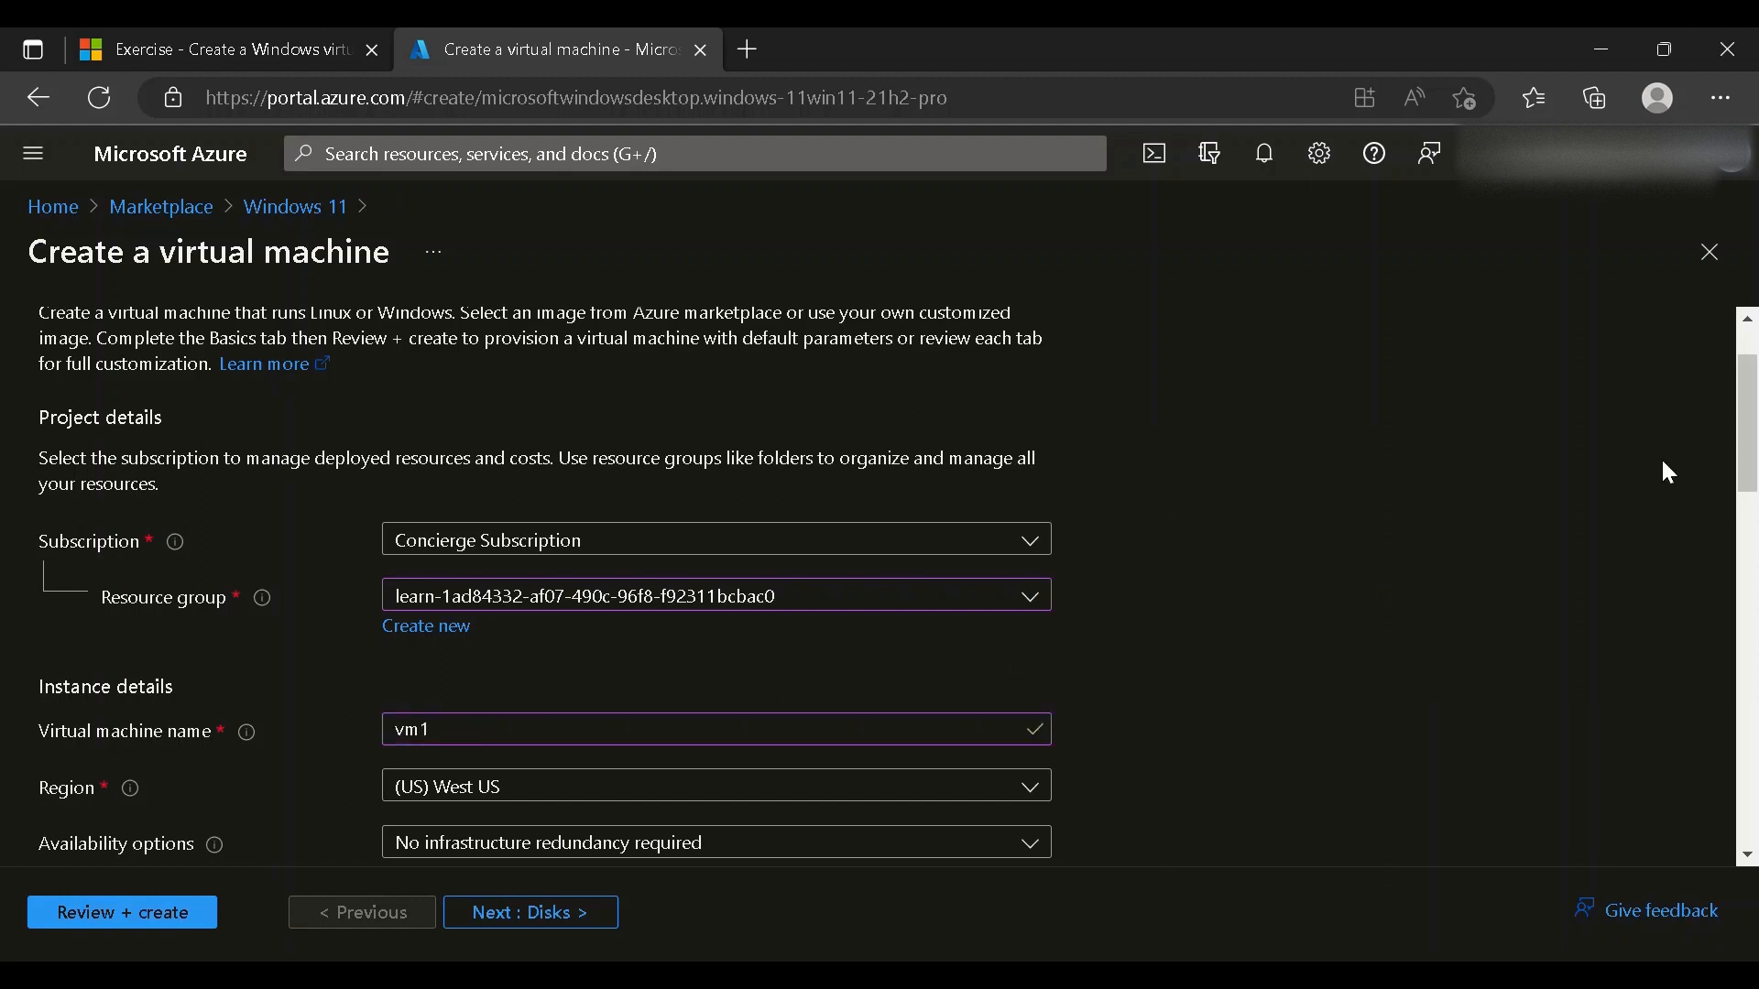
Review the virtual machine's Disks and Networking settings, and leave the creation form for the portal home page.
mouse_move(1747, 434)
mouse_down()
mouse_move(1756, 794)
mouse_move(1746, 414)
mouse_up()
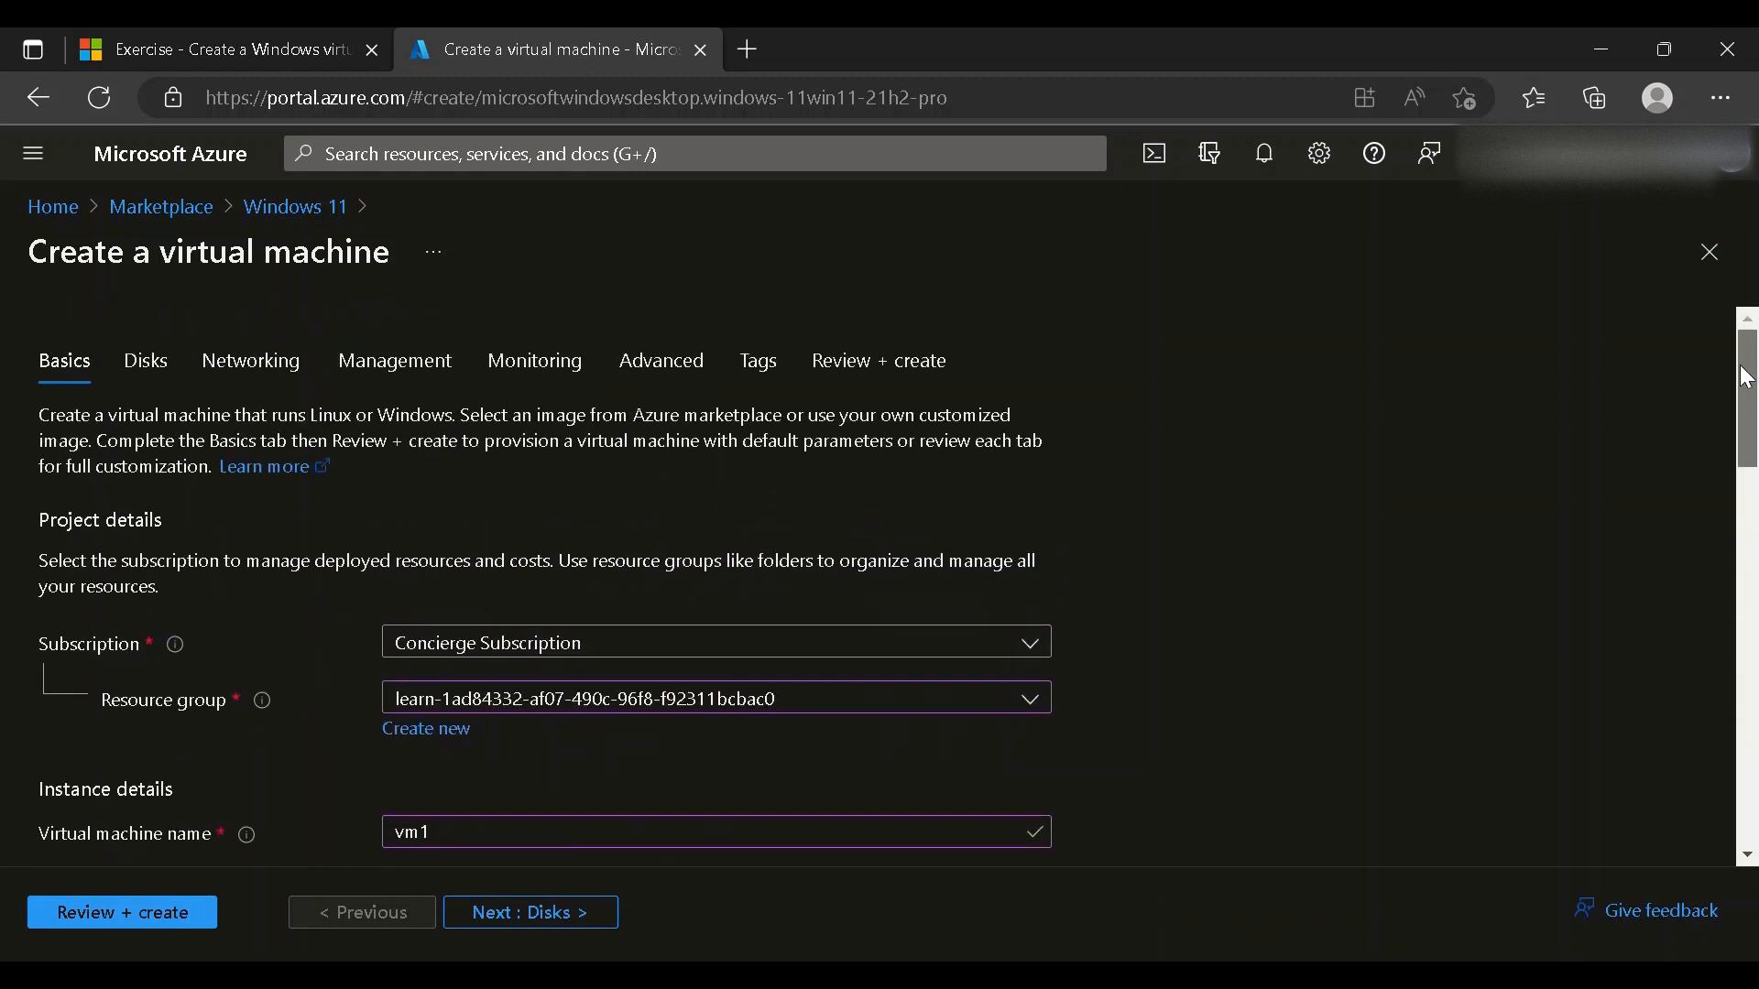
click(154, 359)
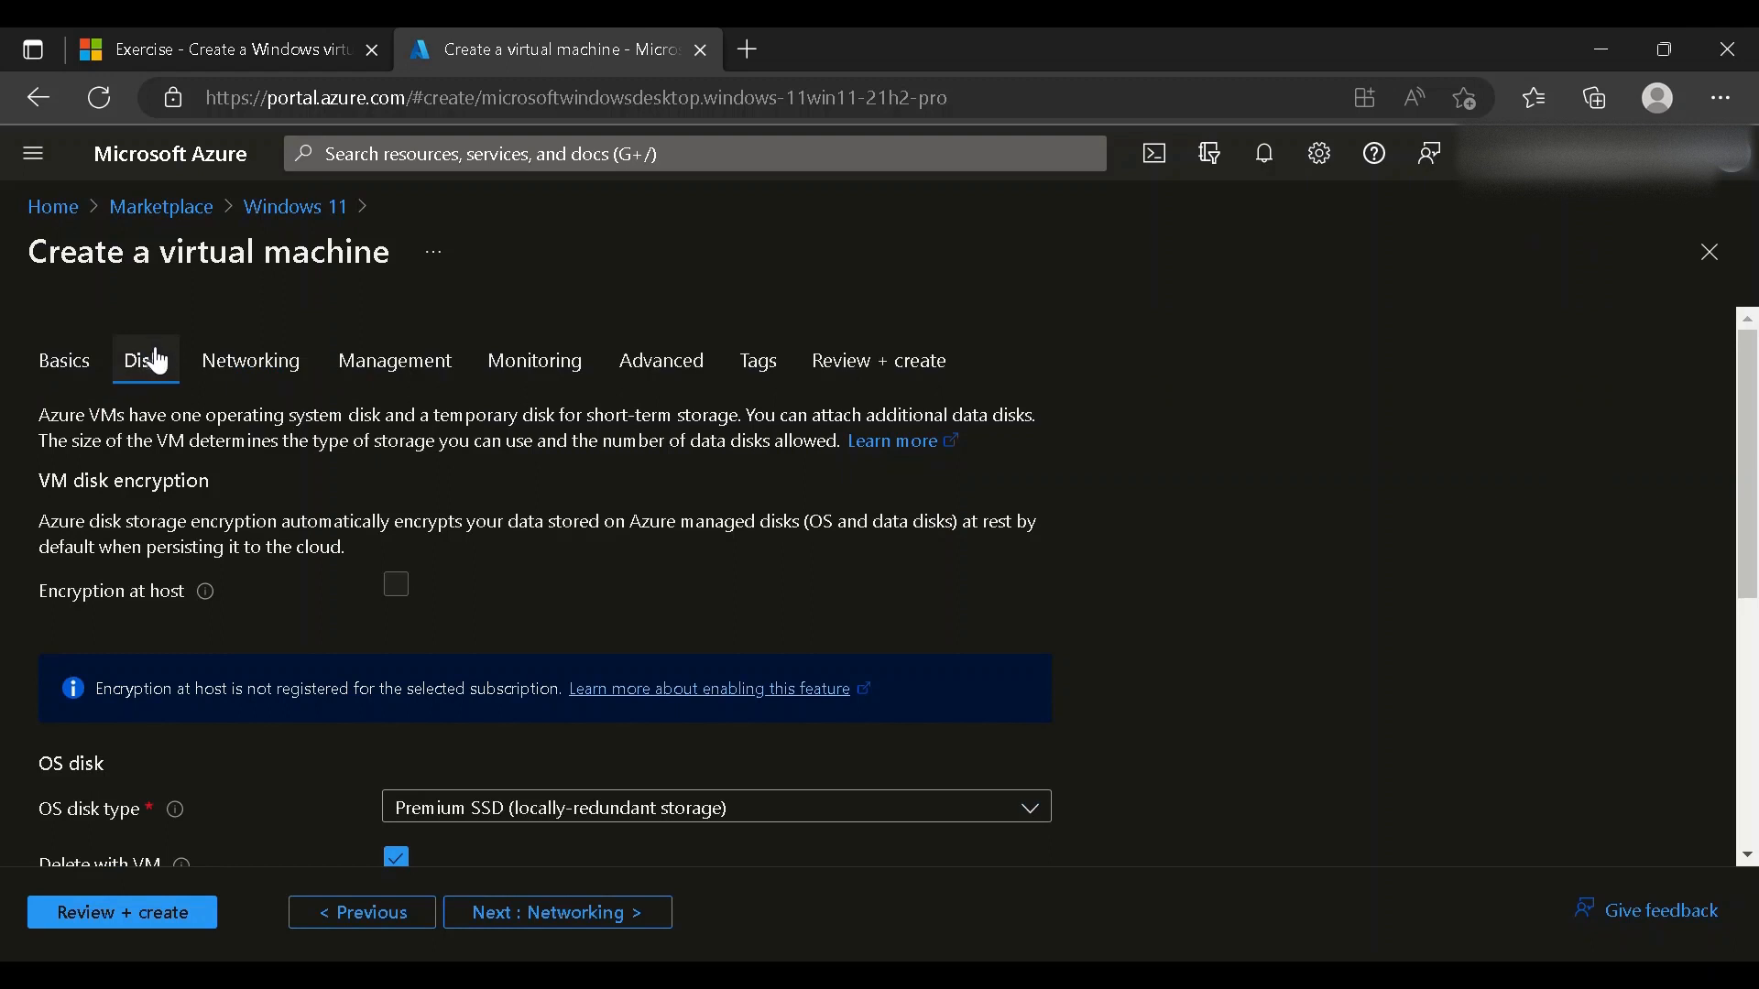
click(254, 363)
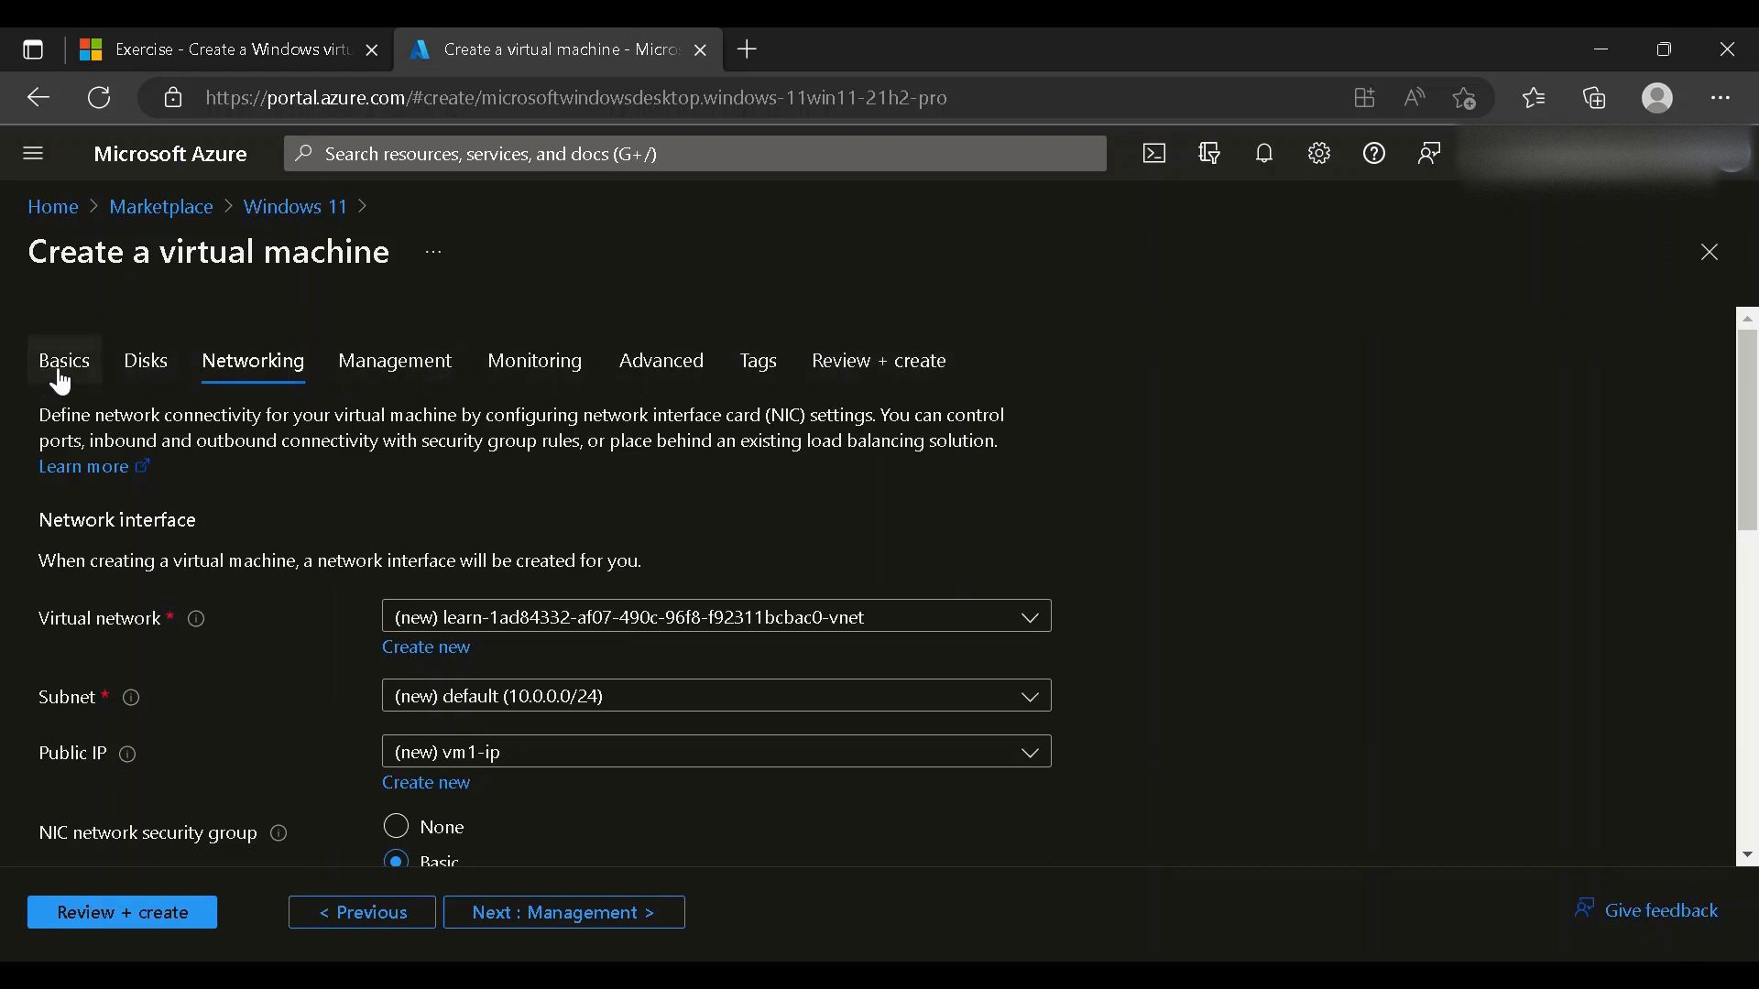
click(72, 222)
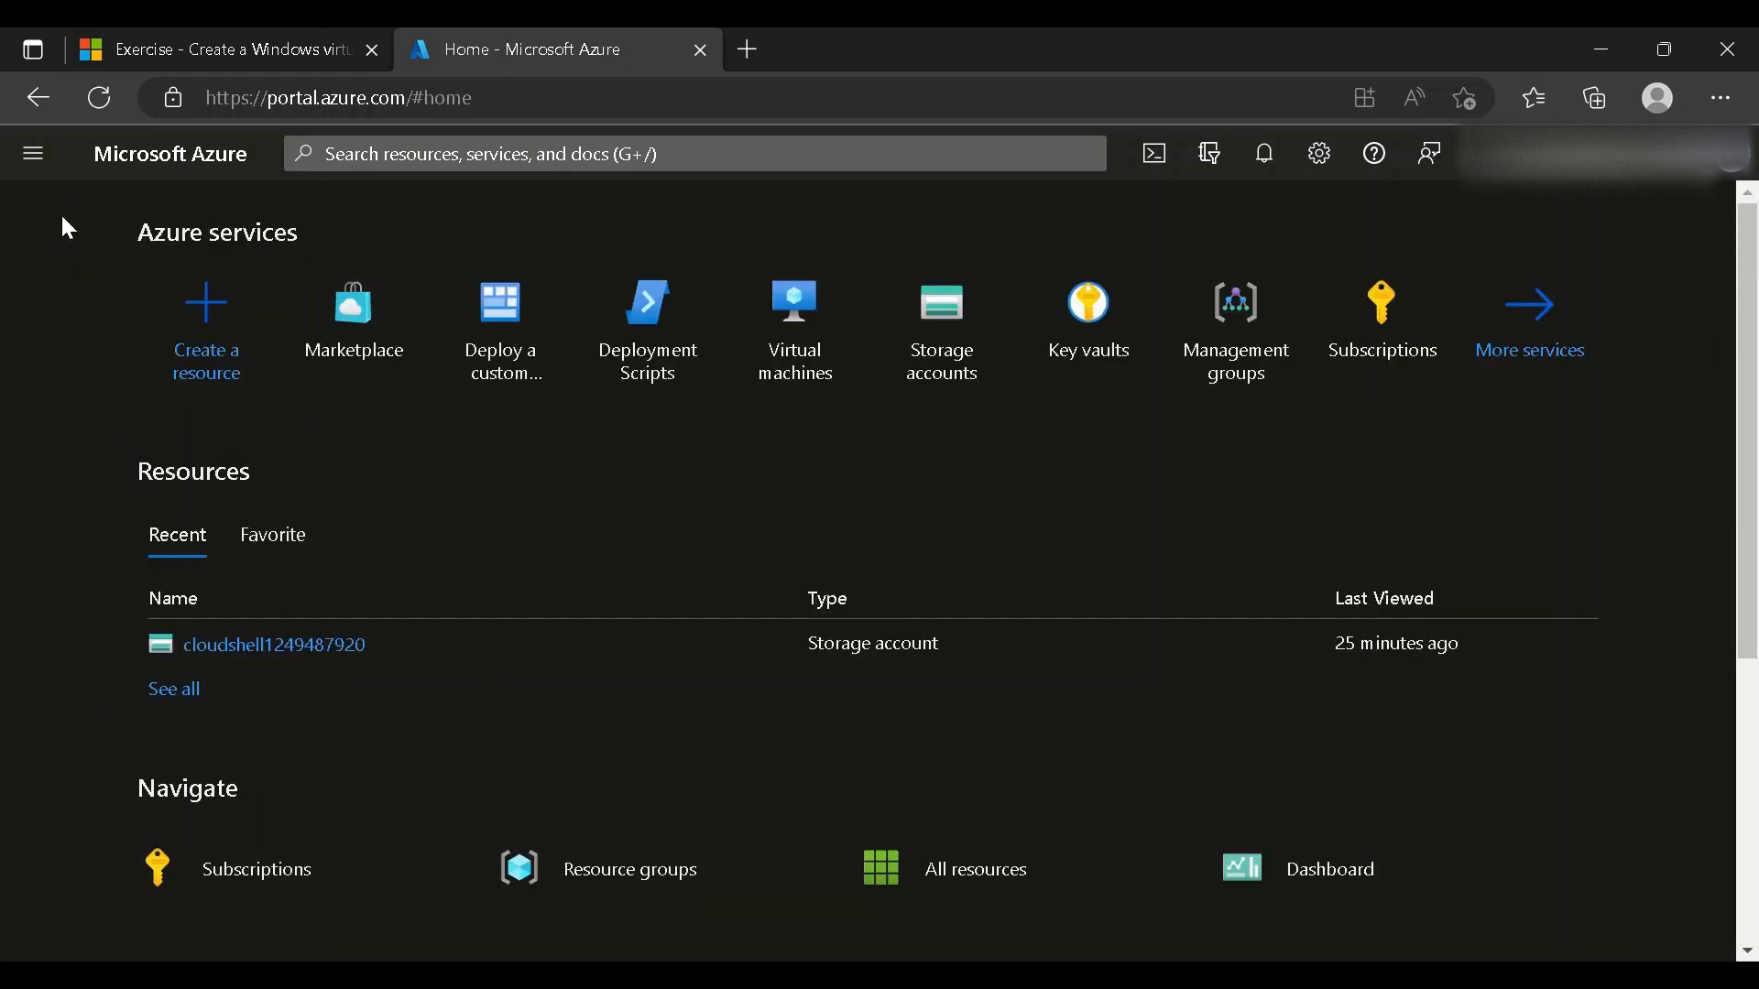
Find the Deploy a custom template service by searching for deploy, and start building a custom template in the editor.
click(394, 161)
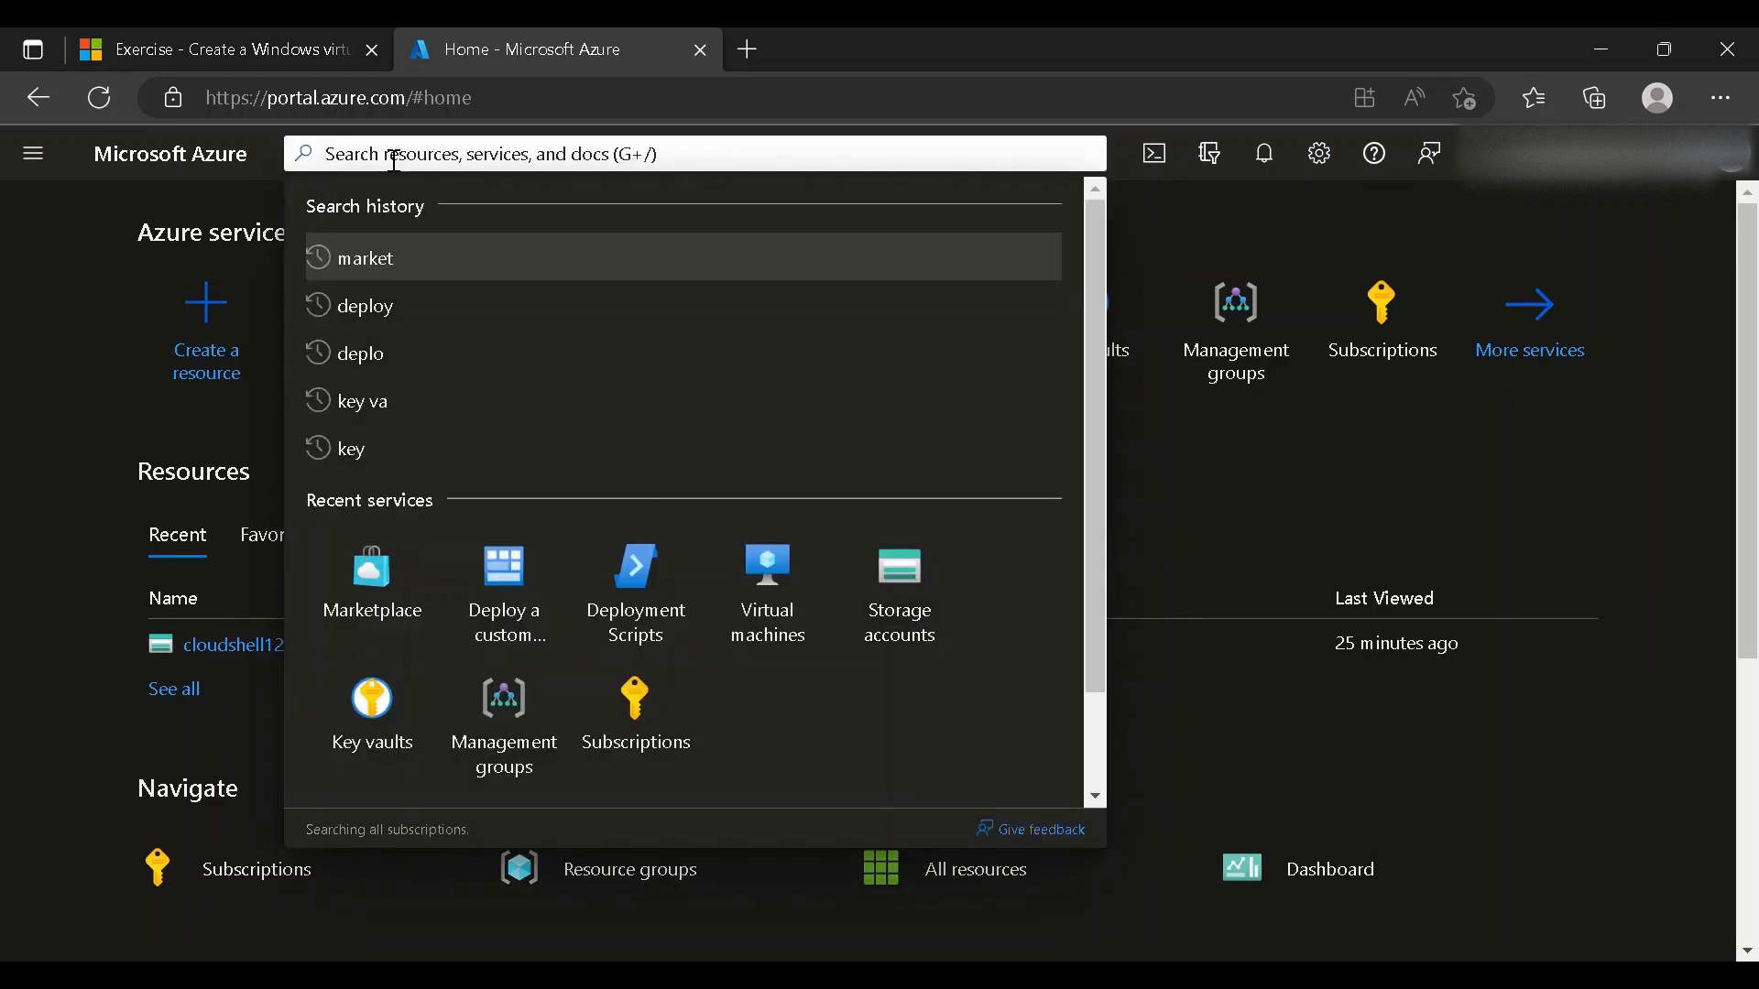
text(deploy)
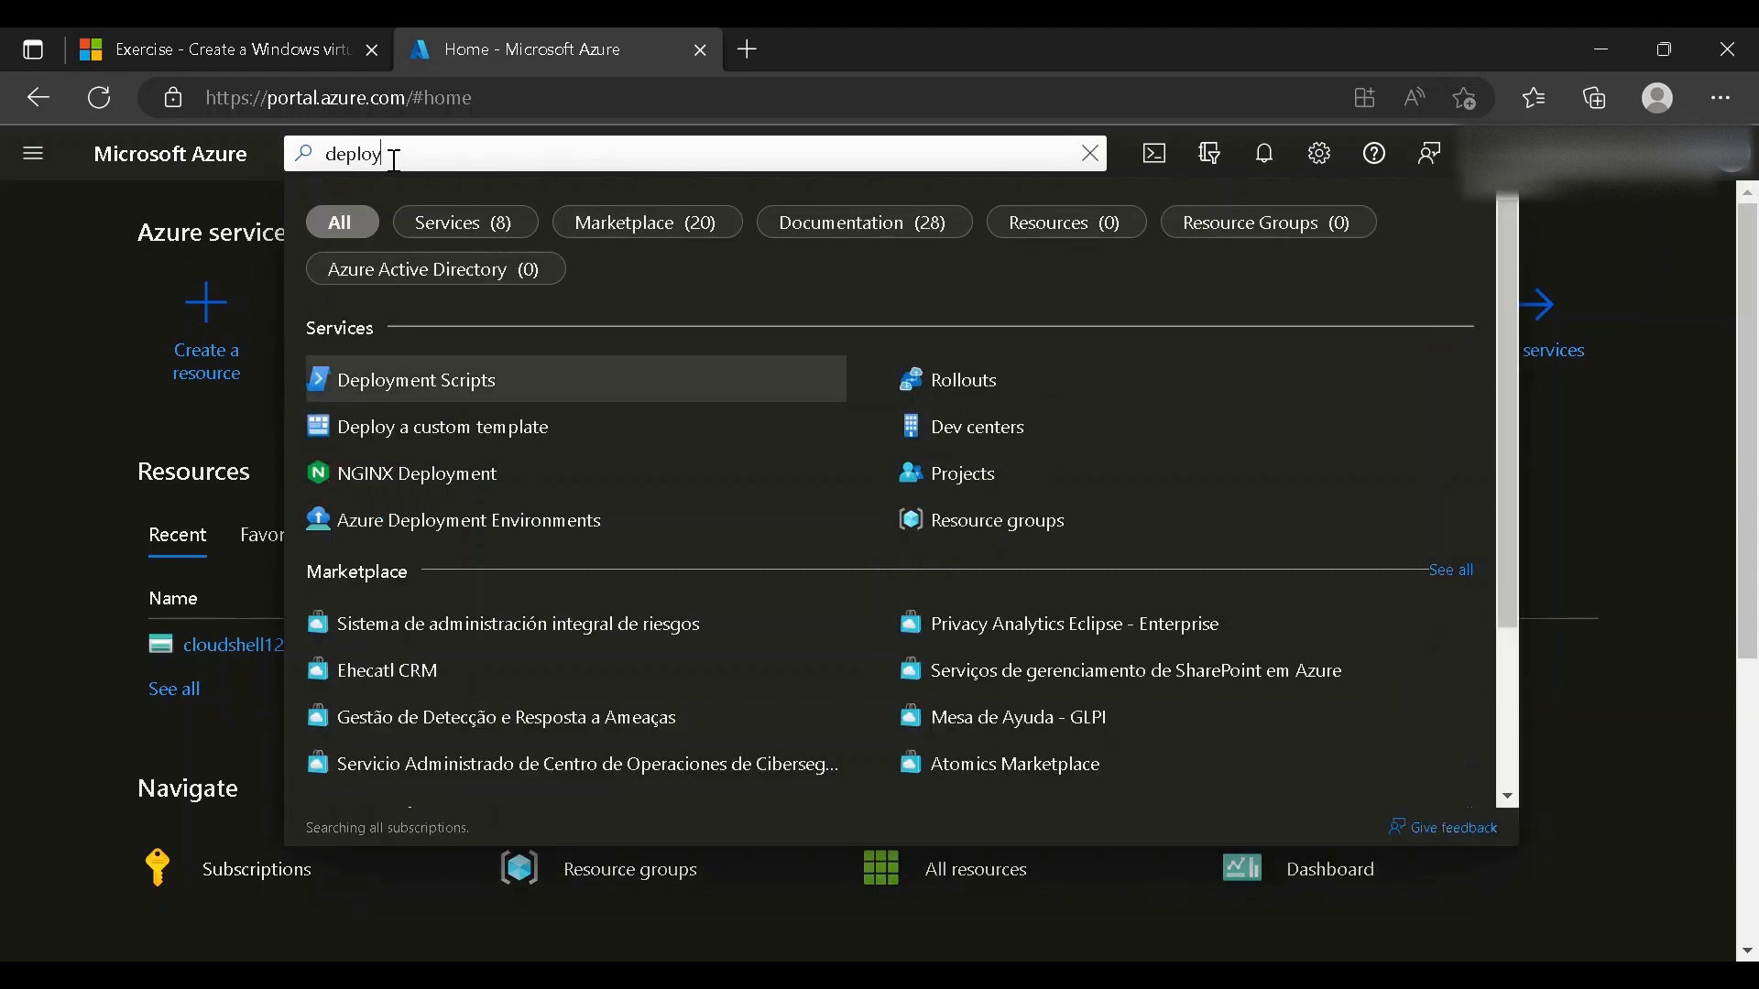
click(430, 423)
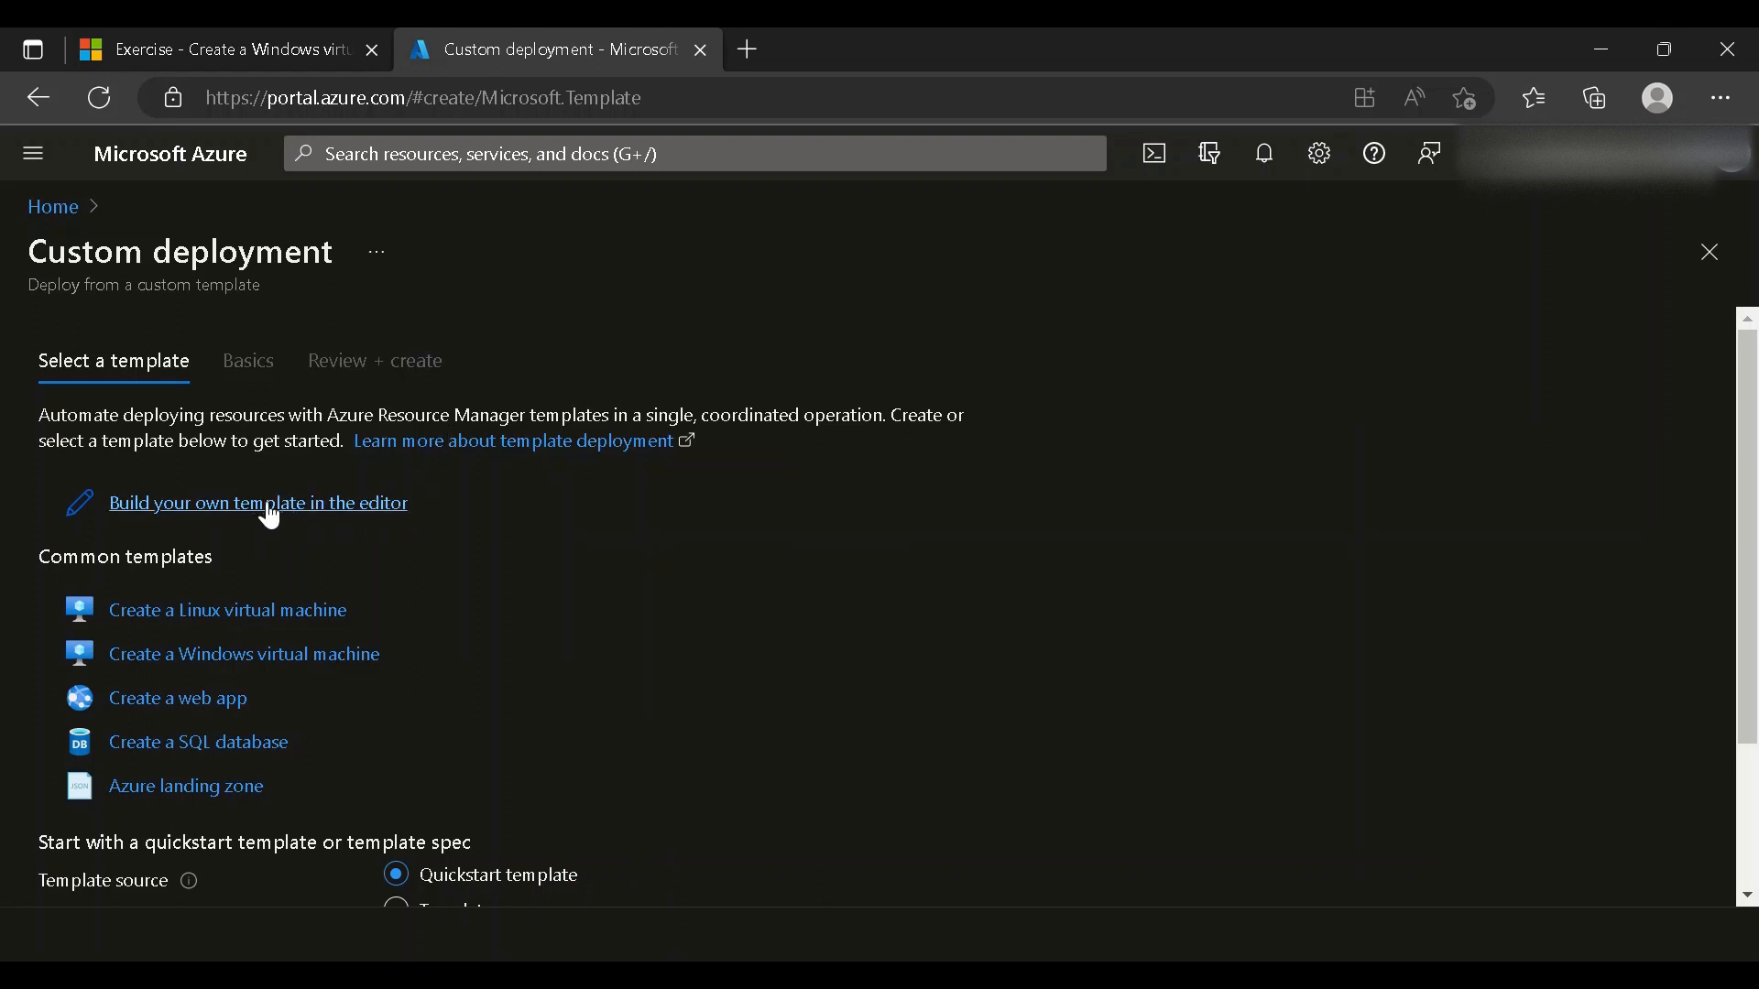
click(400, 509)
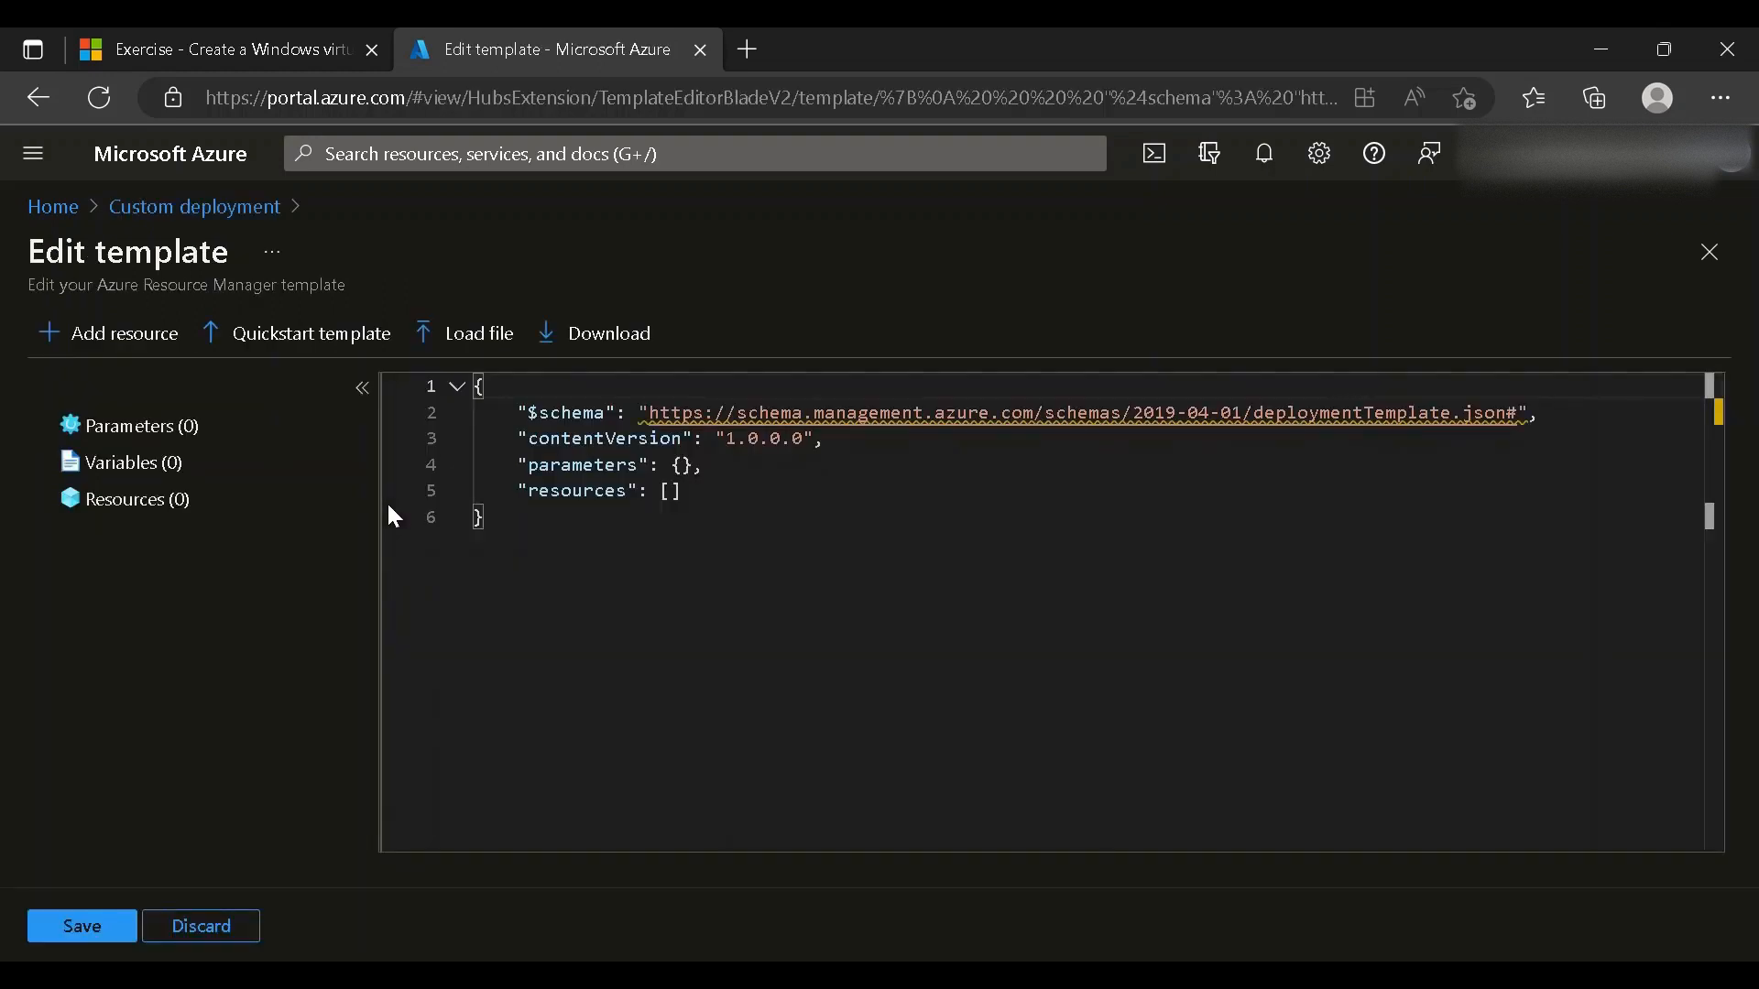
Load template.json into the template editor, look through it to the end, and save the template.
click(478, 339)
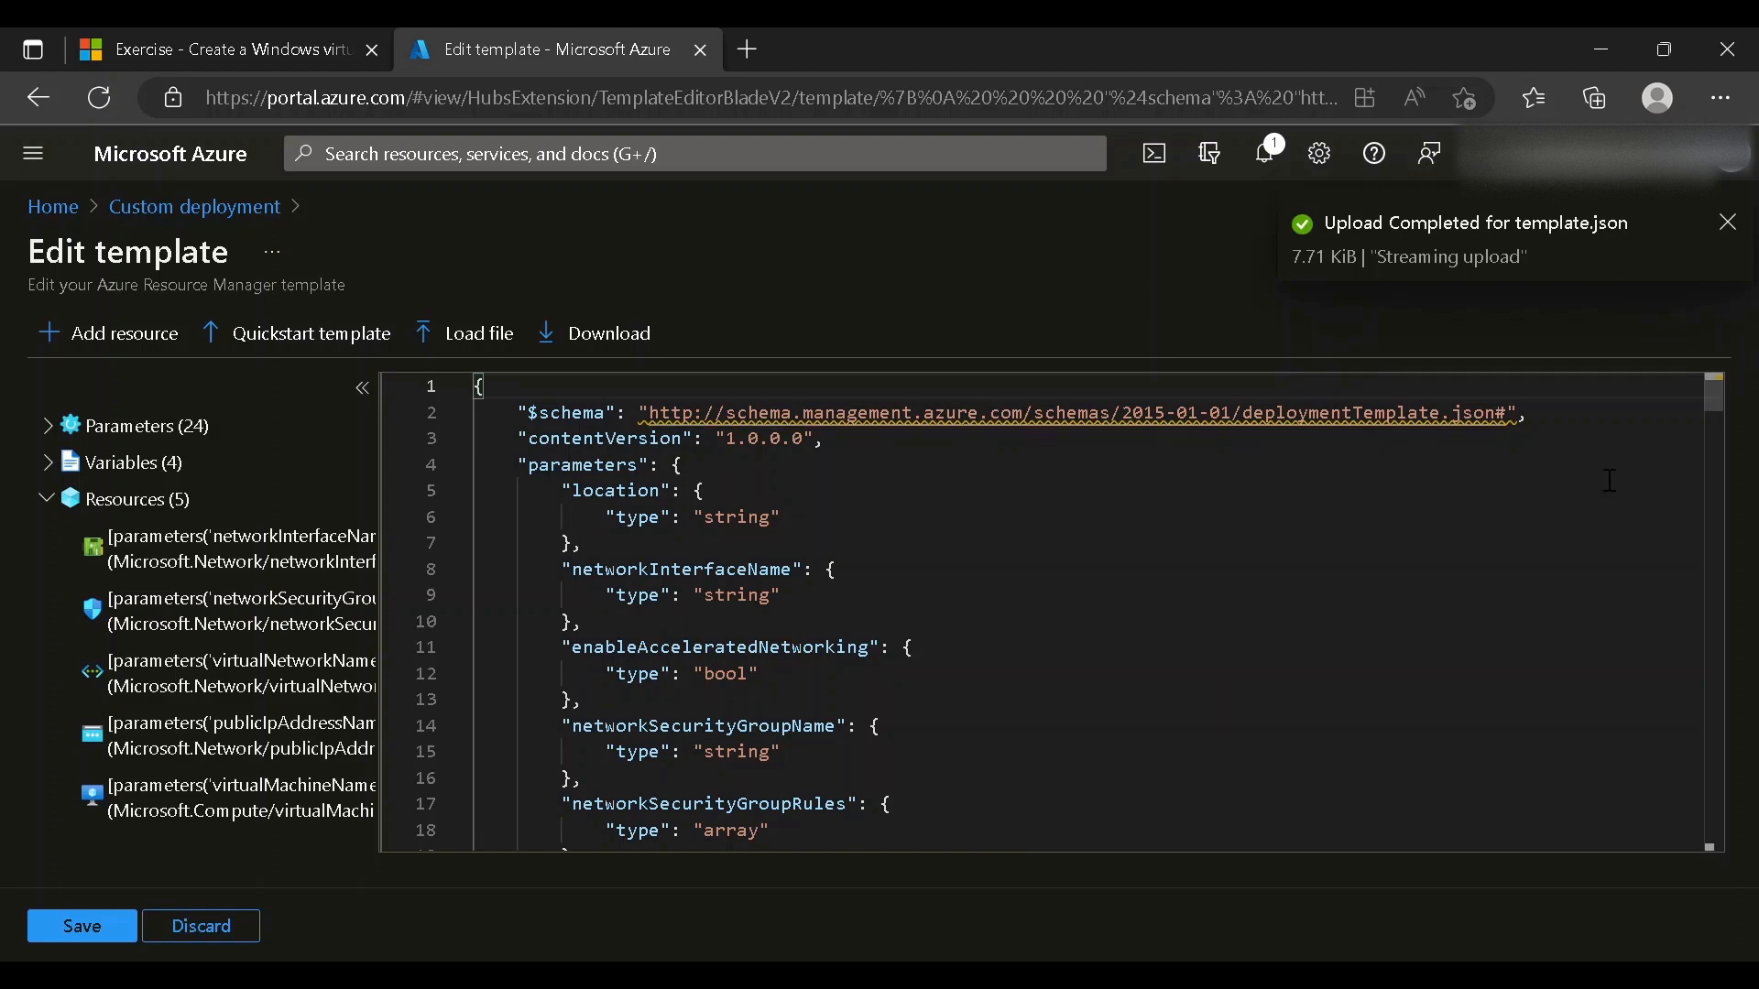
drag(1720, 394, 1757, 848)
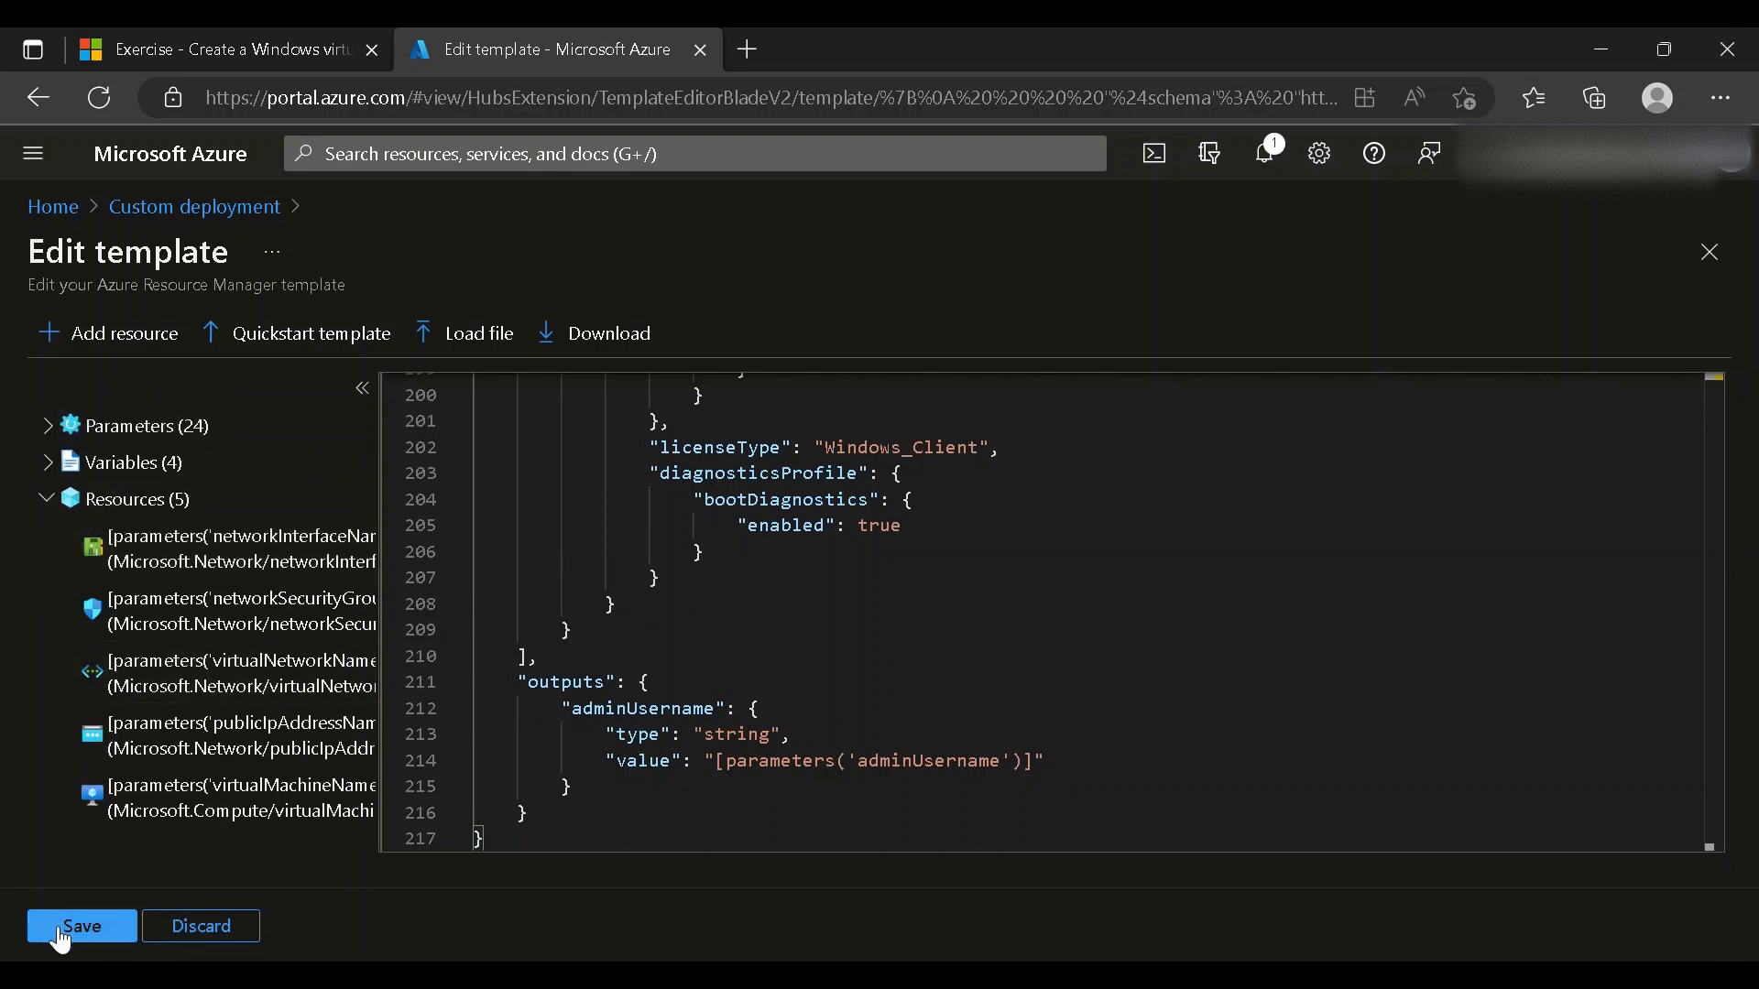
click(61, 927)
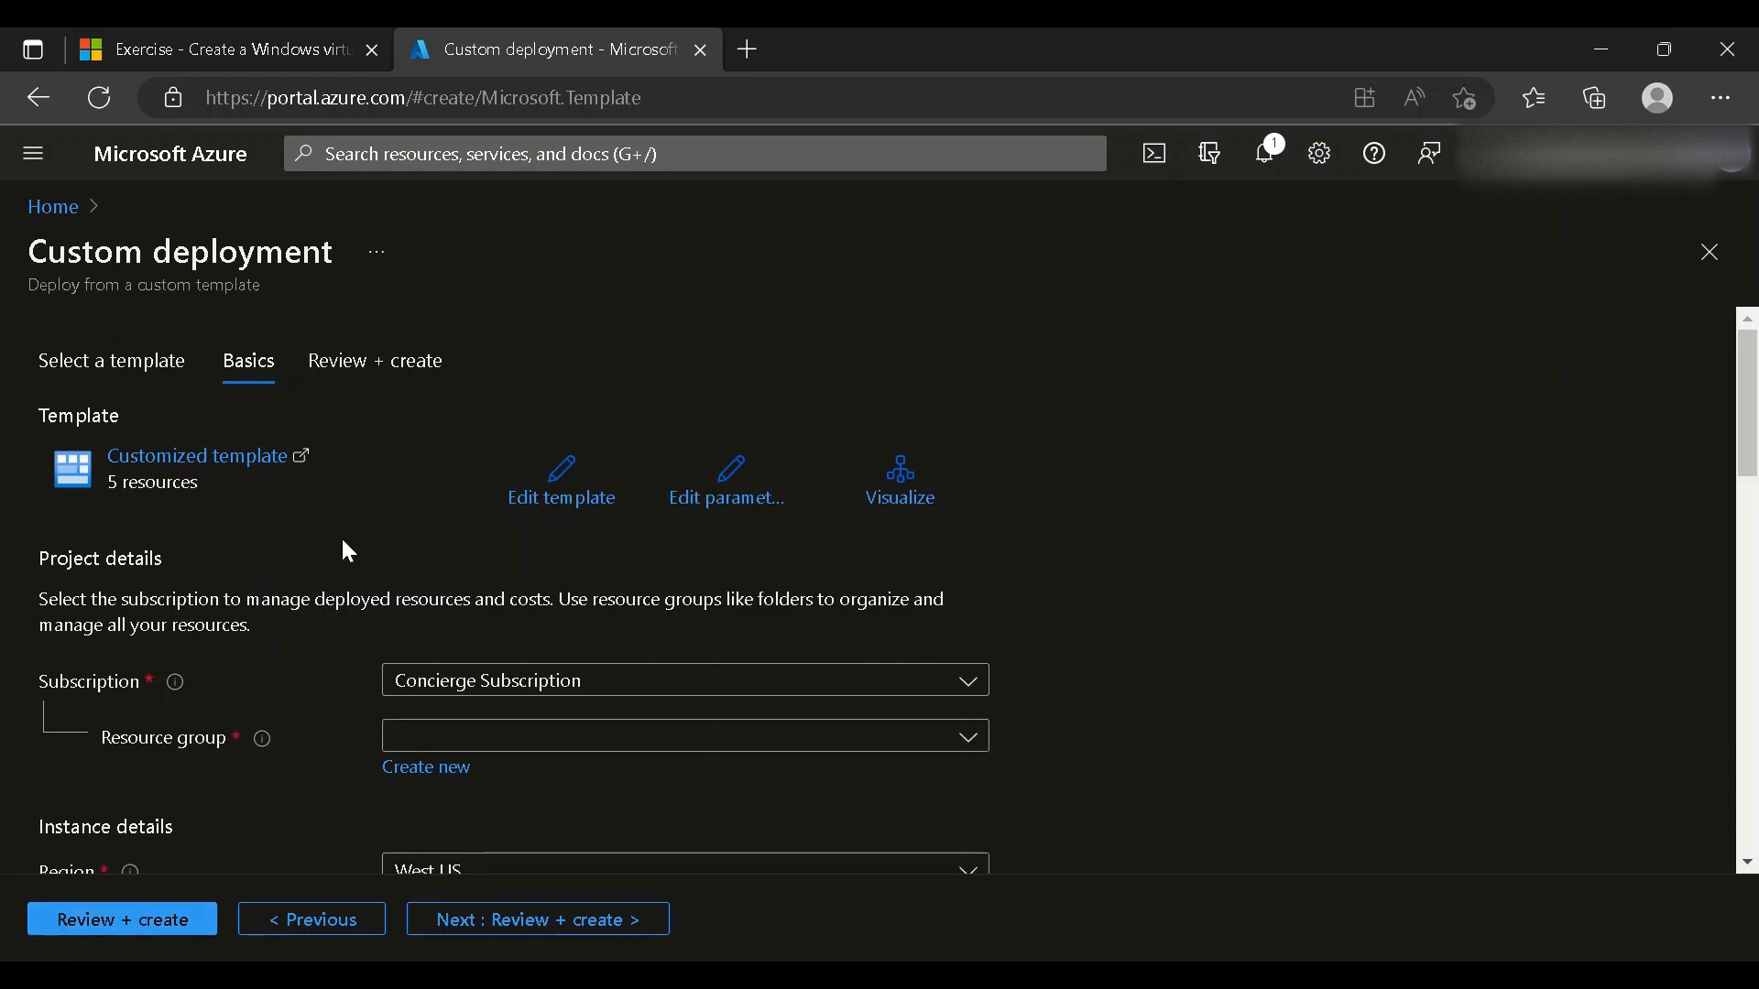
Load a parameters file into the custom deployment's parameters and save them.
click(738, 502)
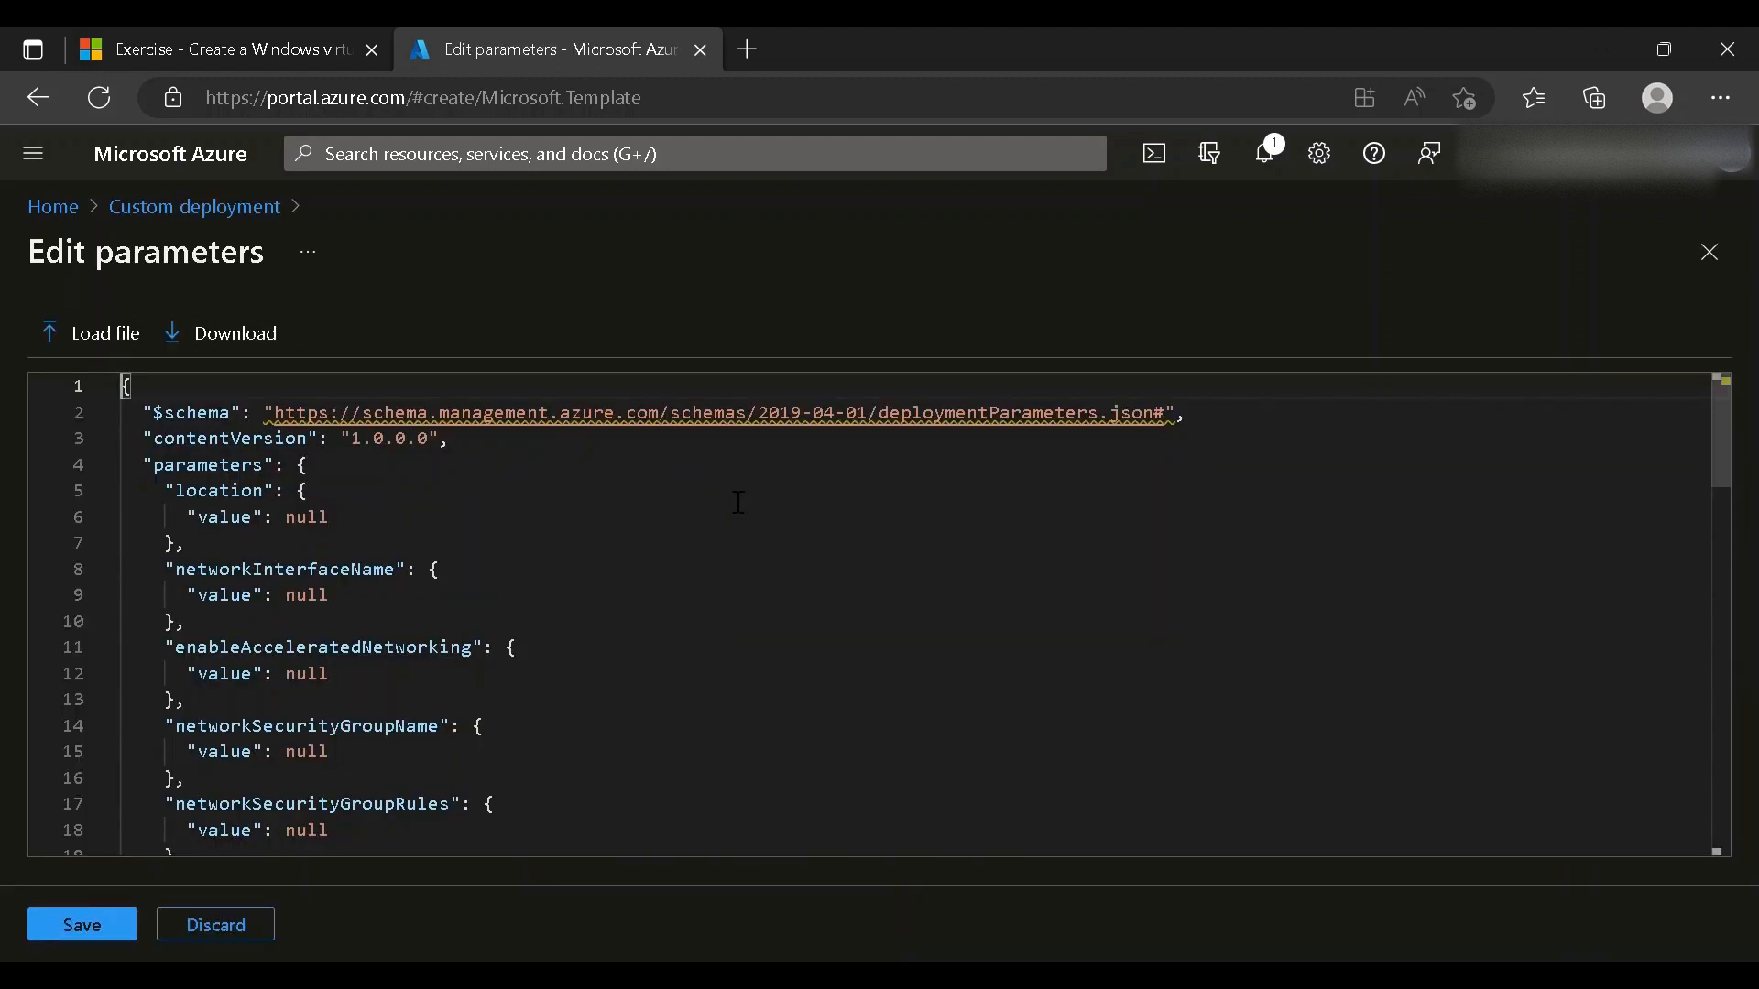
click(129, 330)
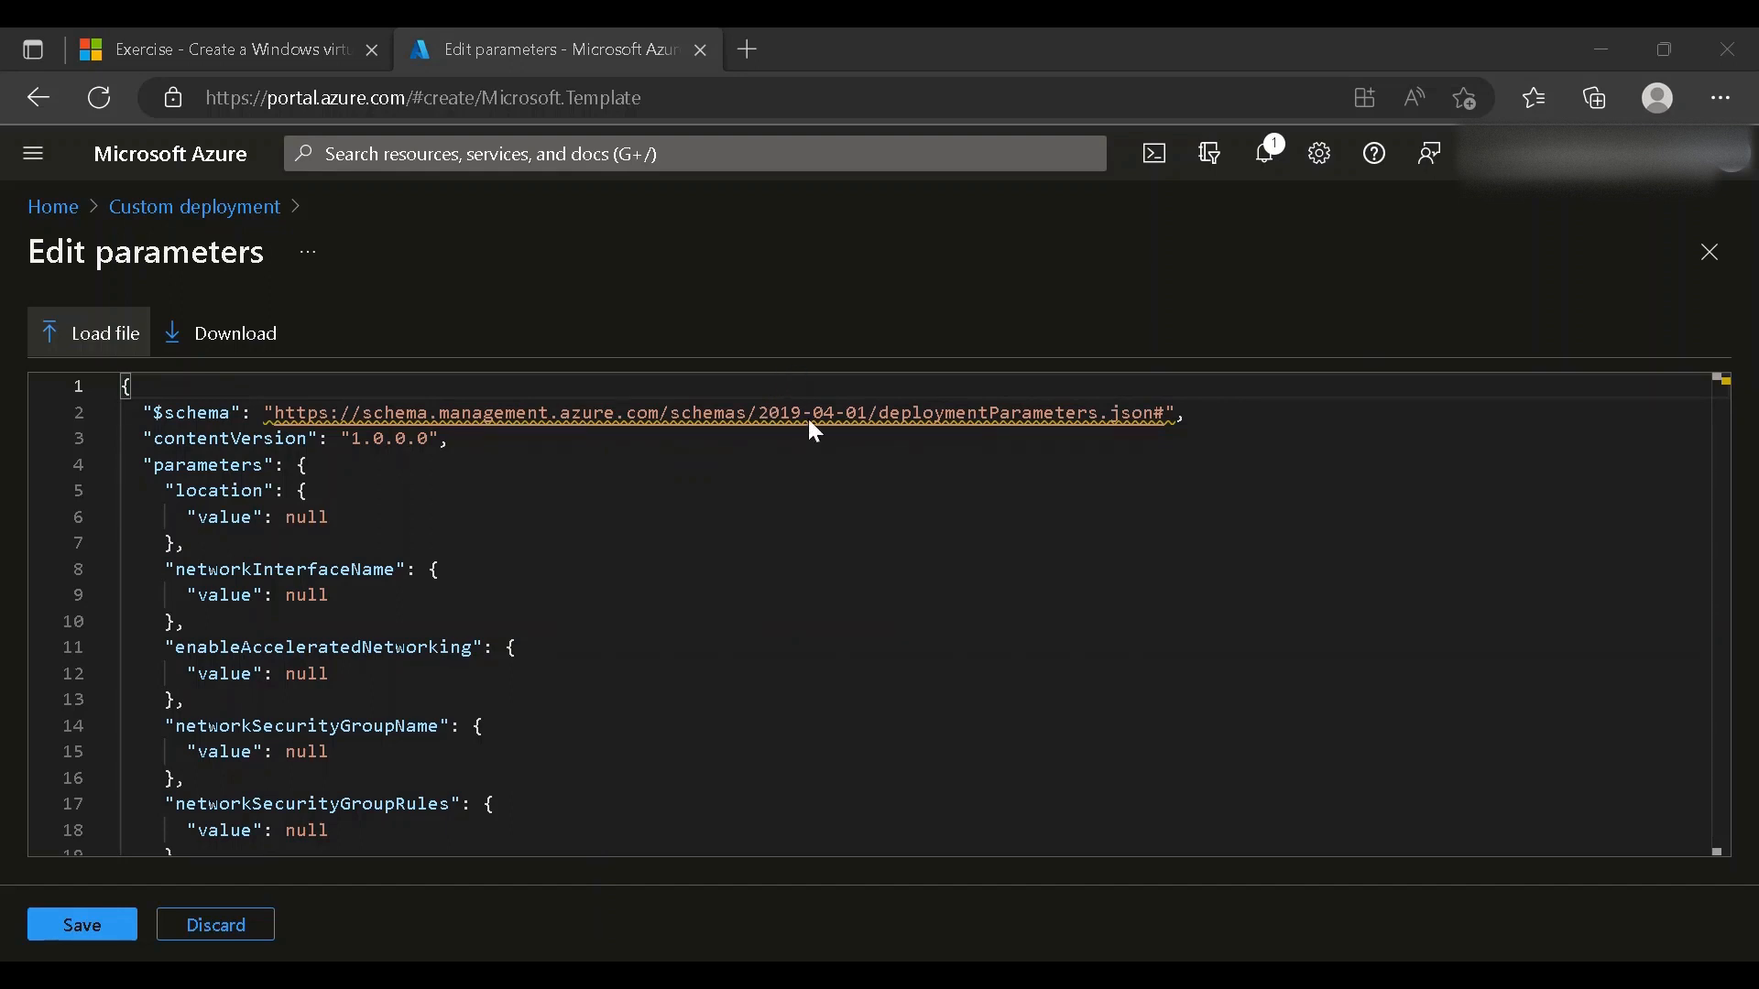
click(80, 927)
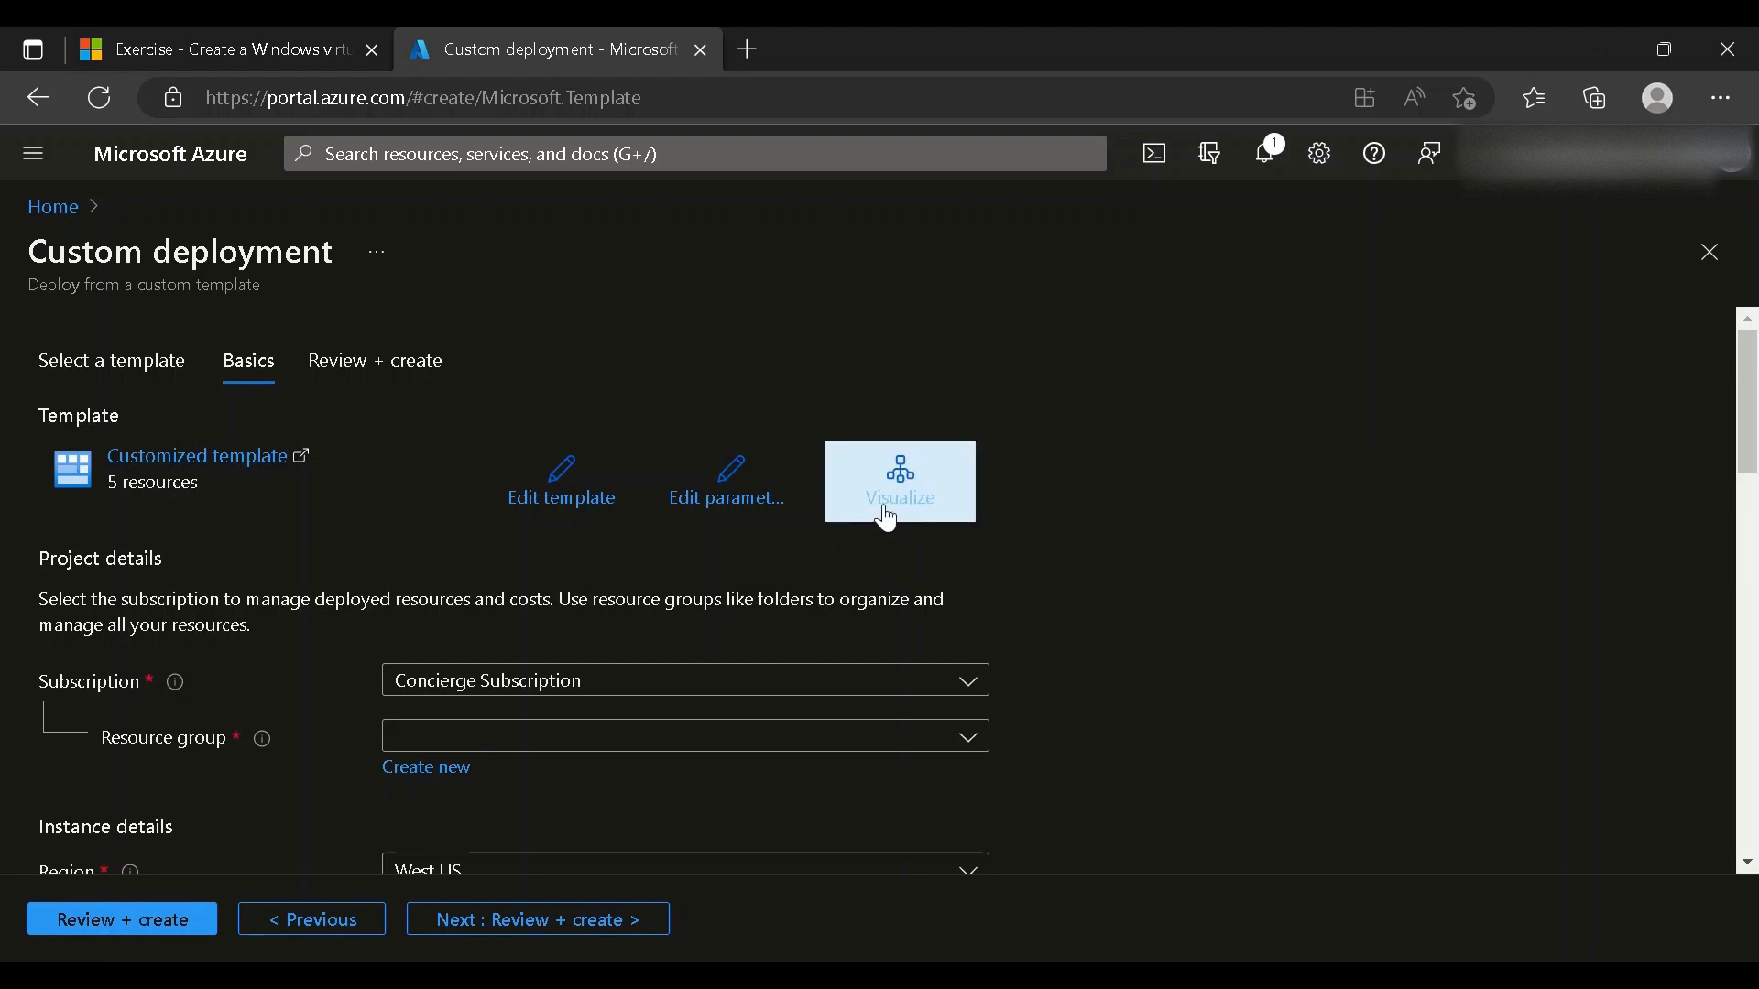
Visualize the template's resources as a diagram and enlarge it to examine how they are connected.
click(916, 512)
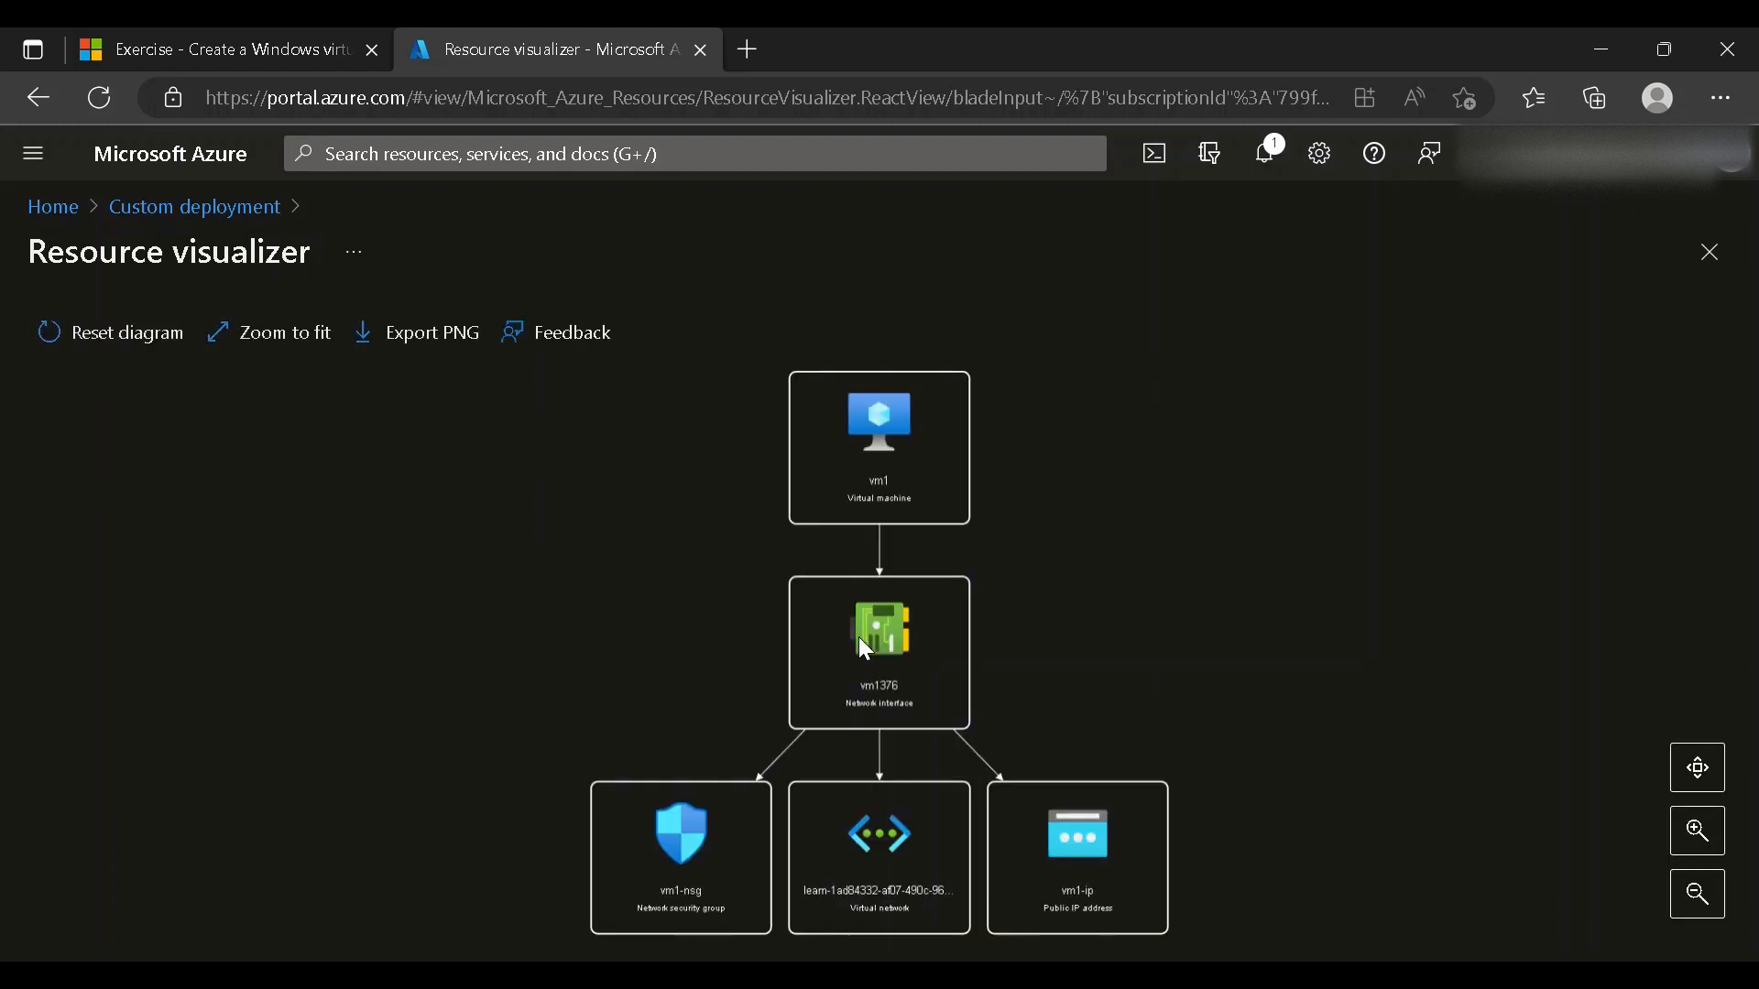
click(1707, 833)
click(1710, 836)
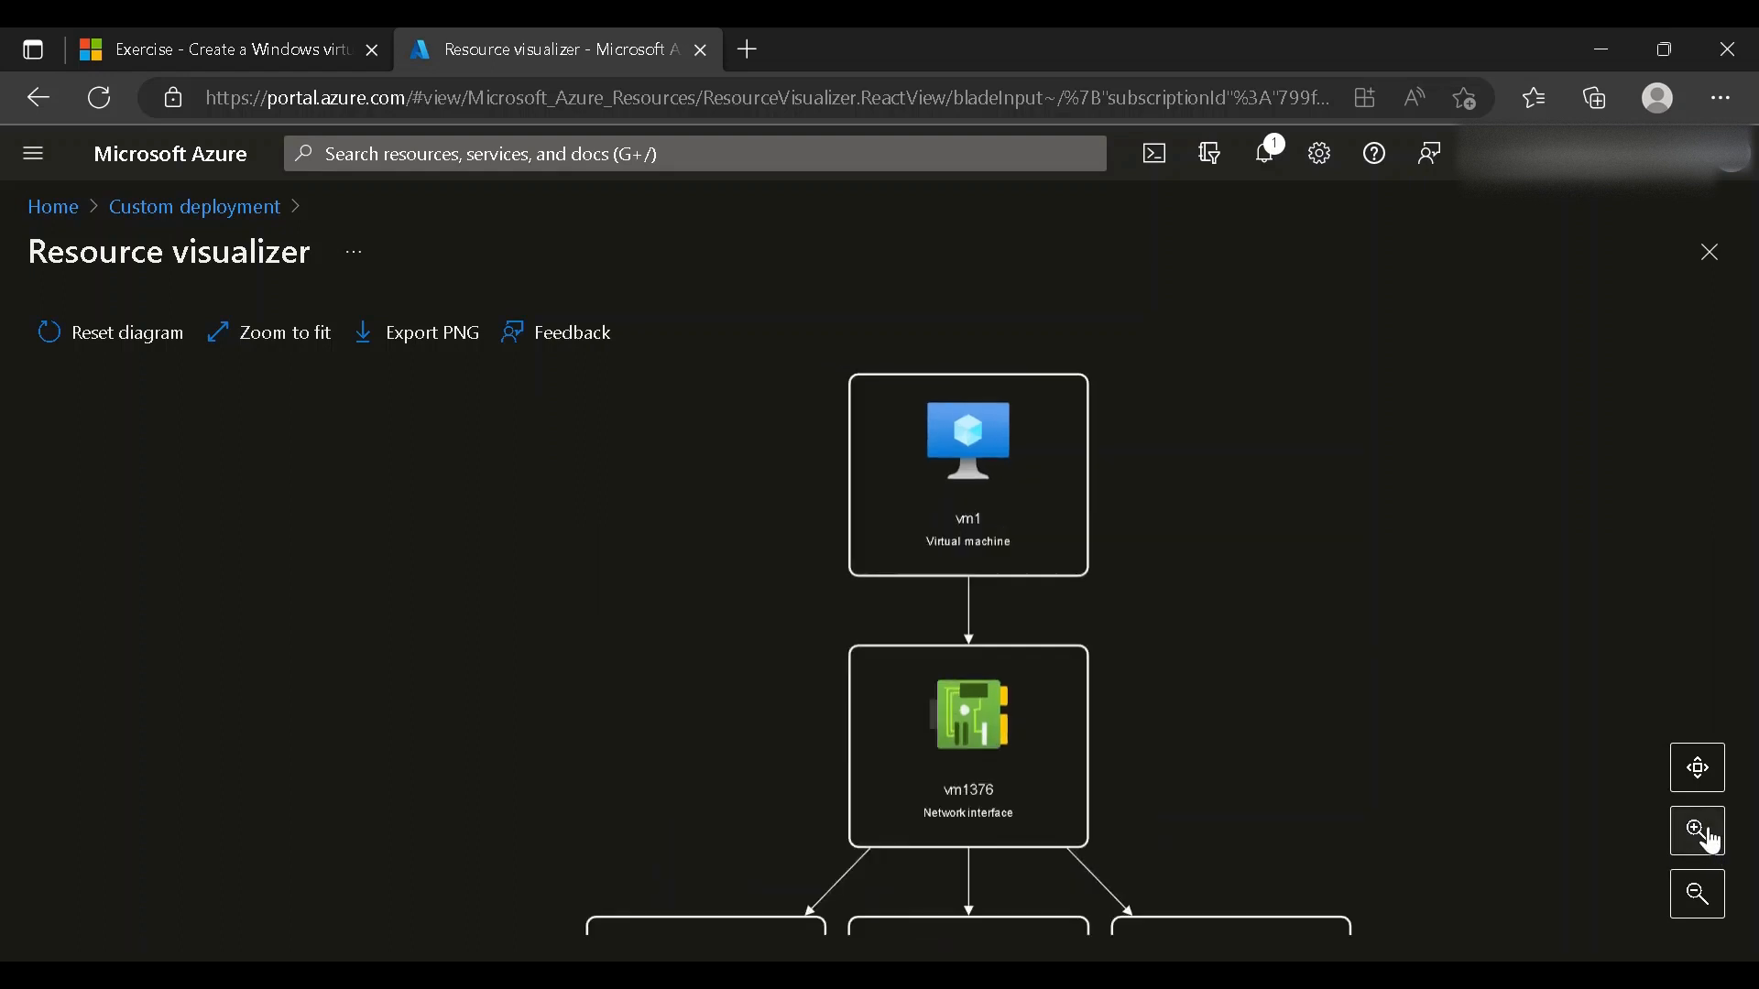
Examine the template diagram from the virtual machine down to its network resources, fit it to view, and close the visualizer.
drag(1171, 547, 1068, 580)
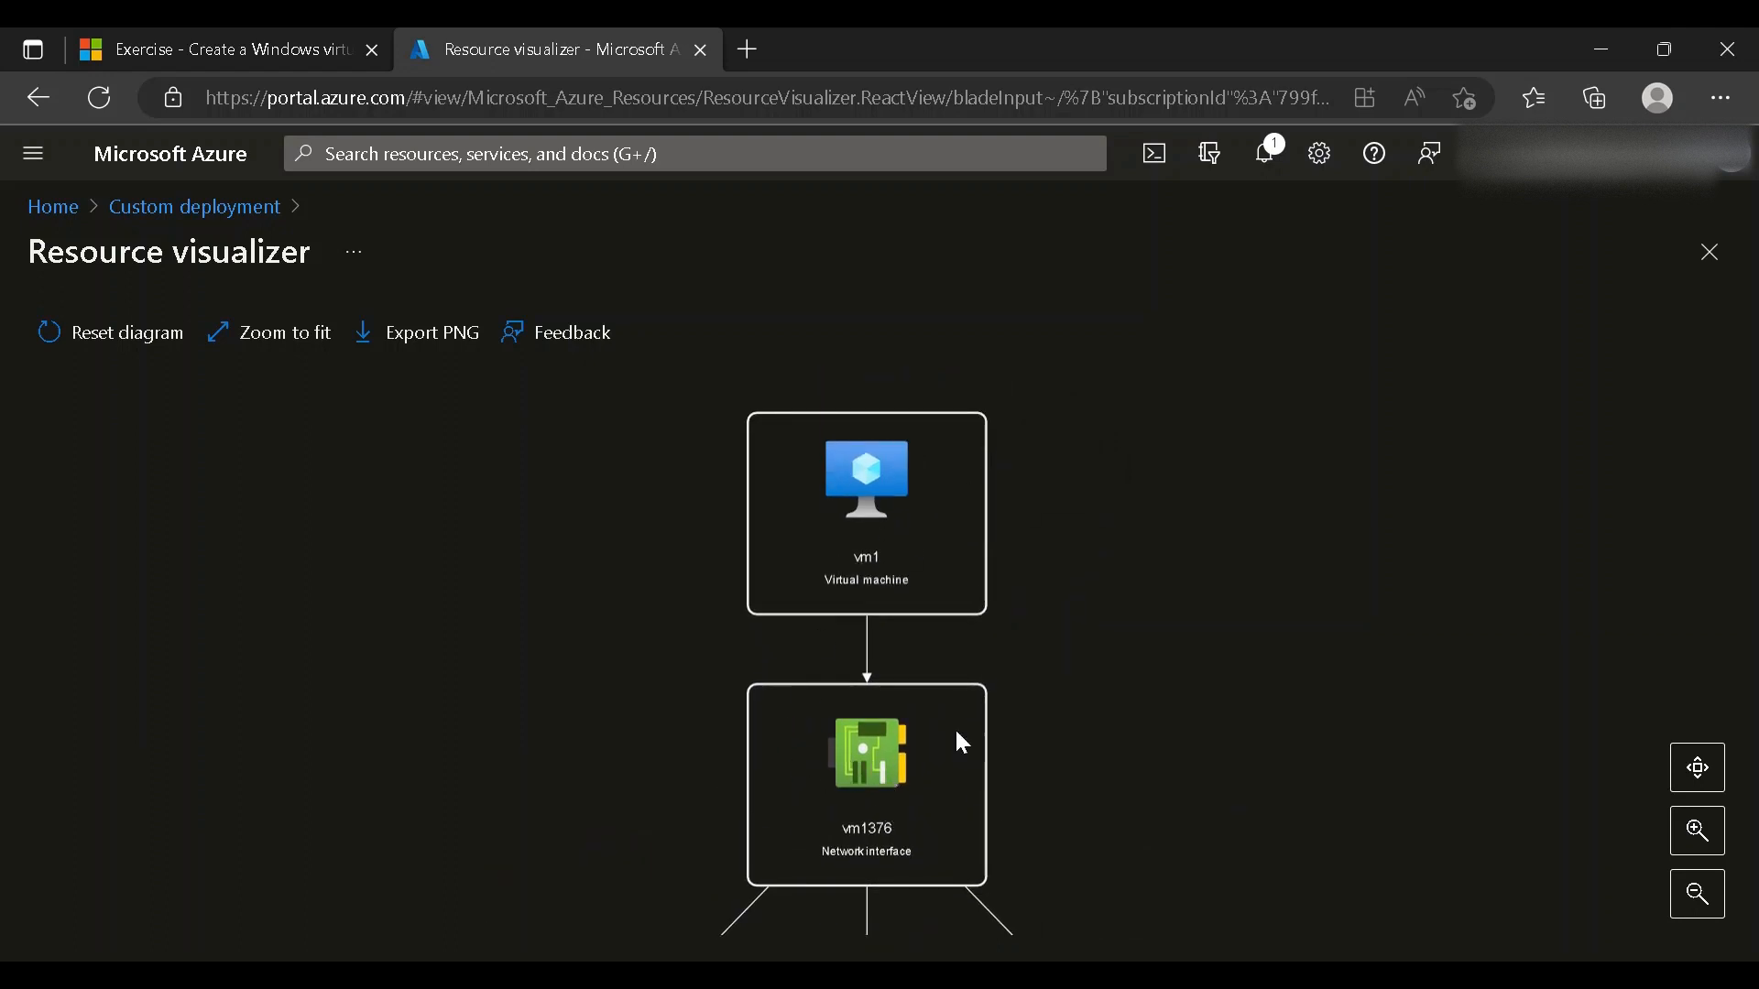
drag(1178, 706, 1170, 431)
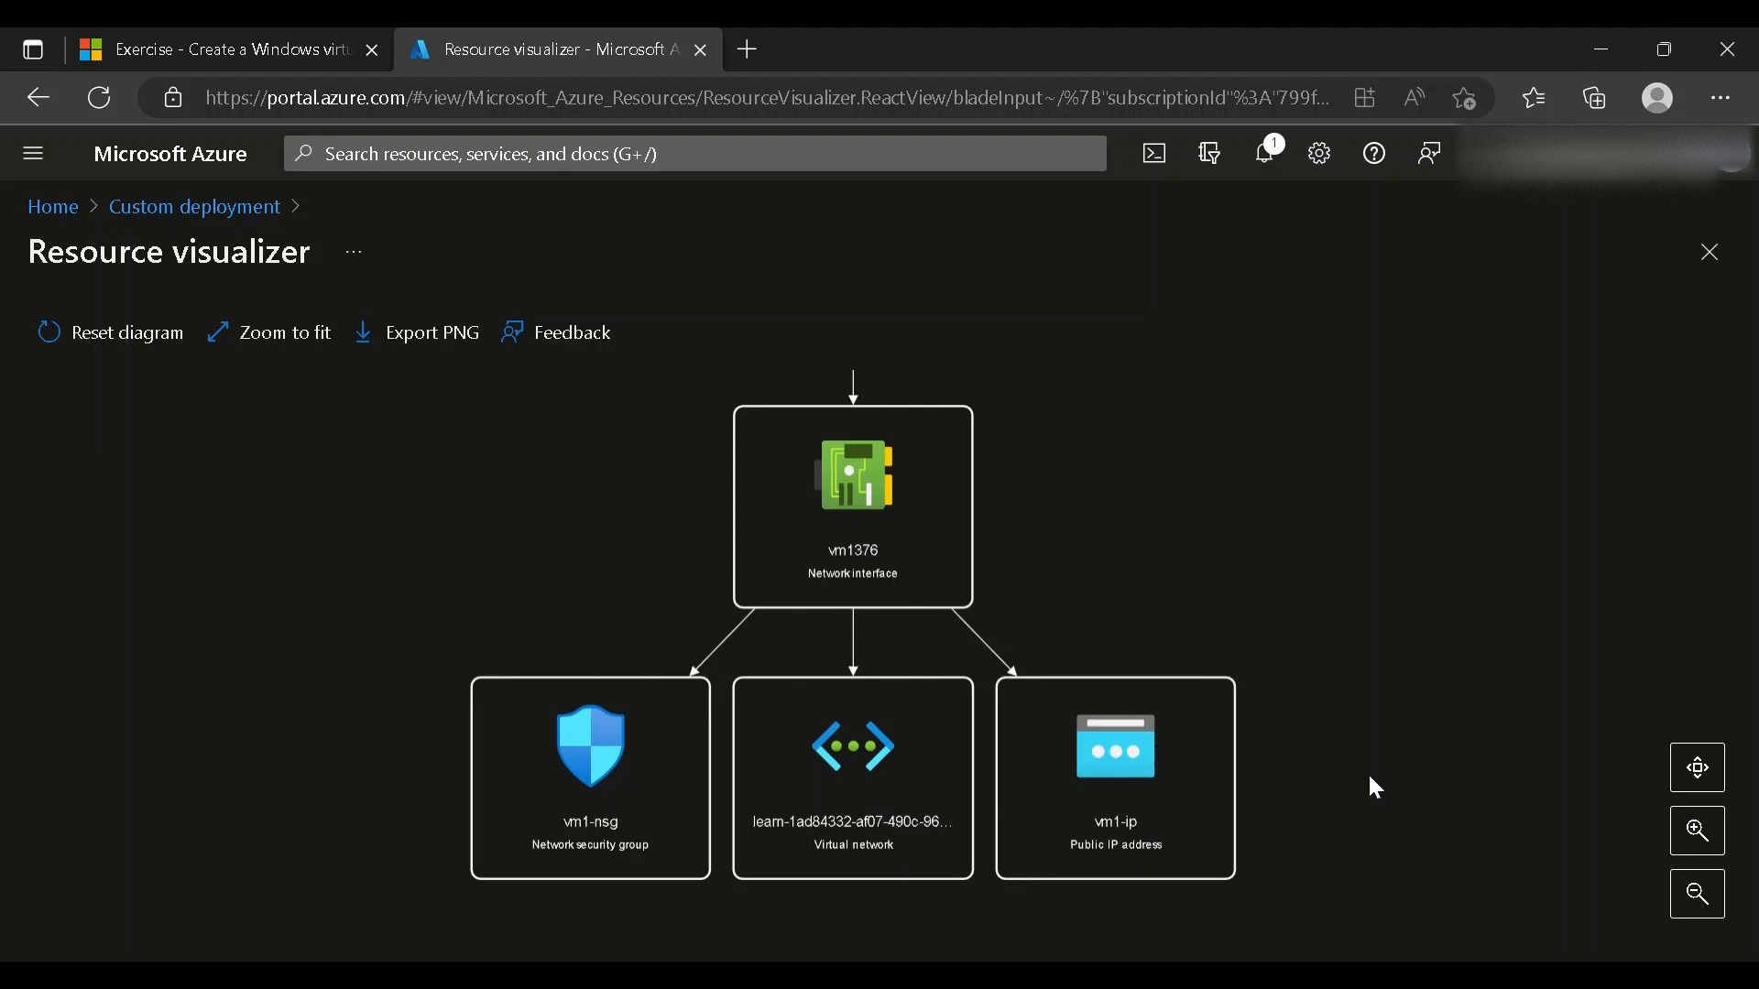
click(1707, 902)
click(1707, 902)
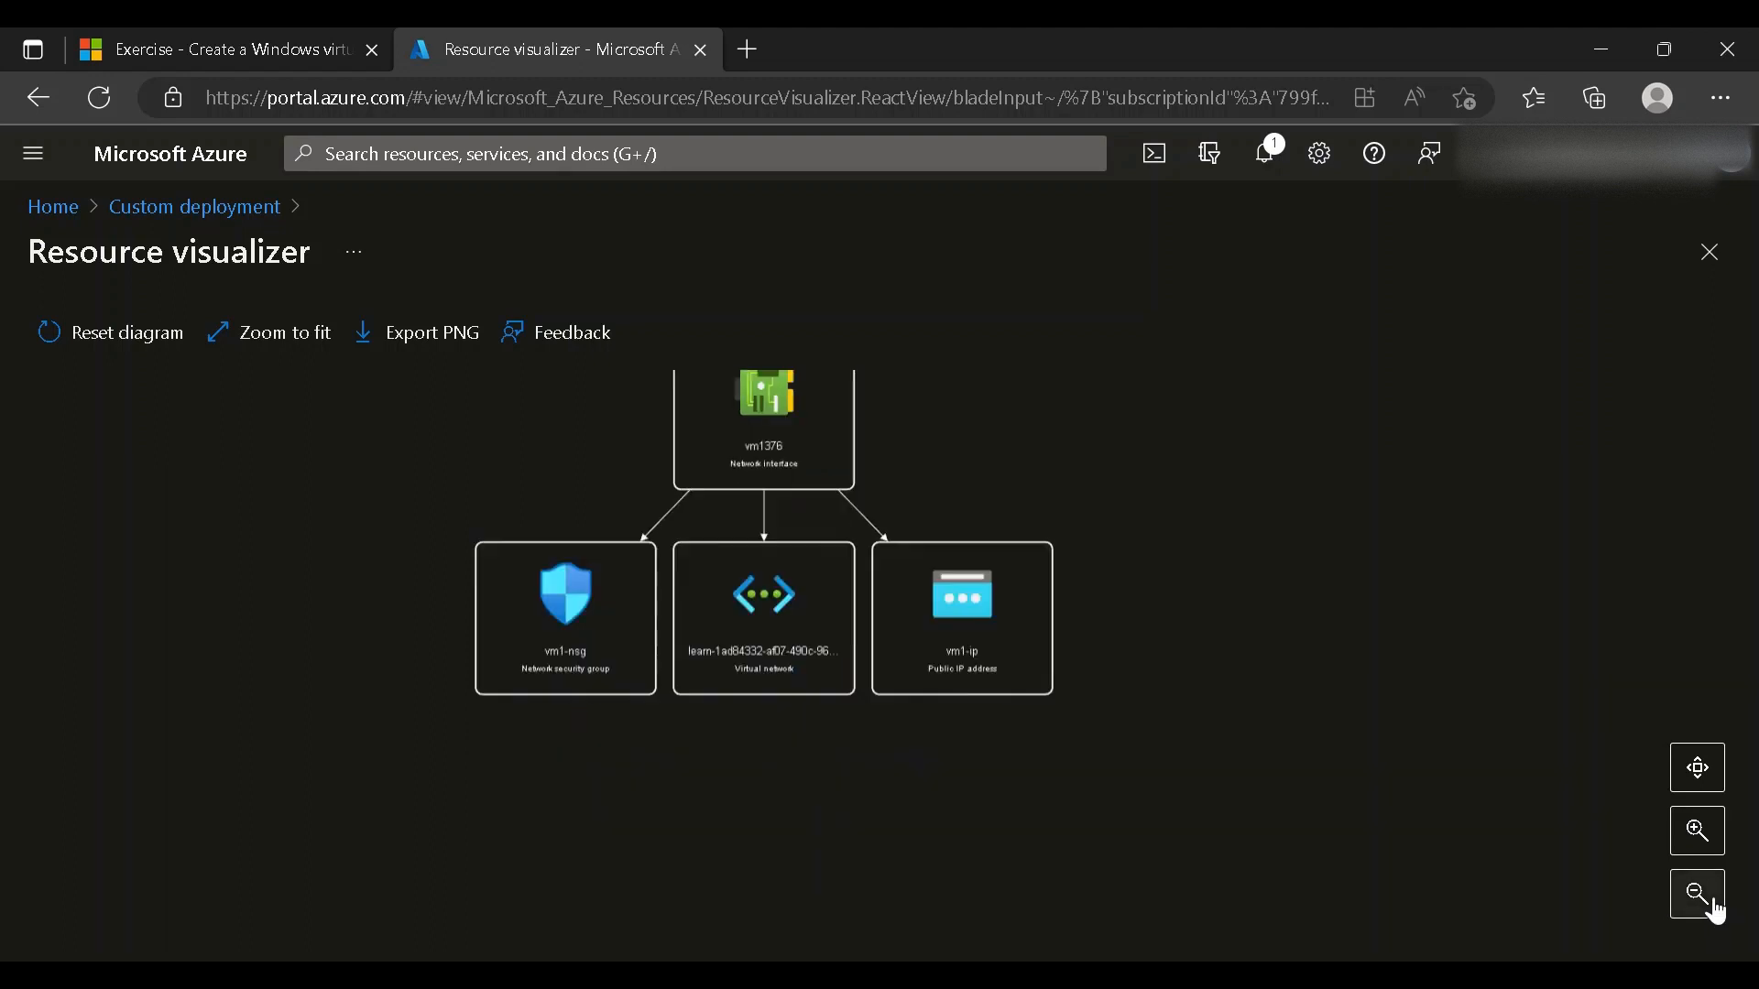
click(326, 333)
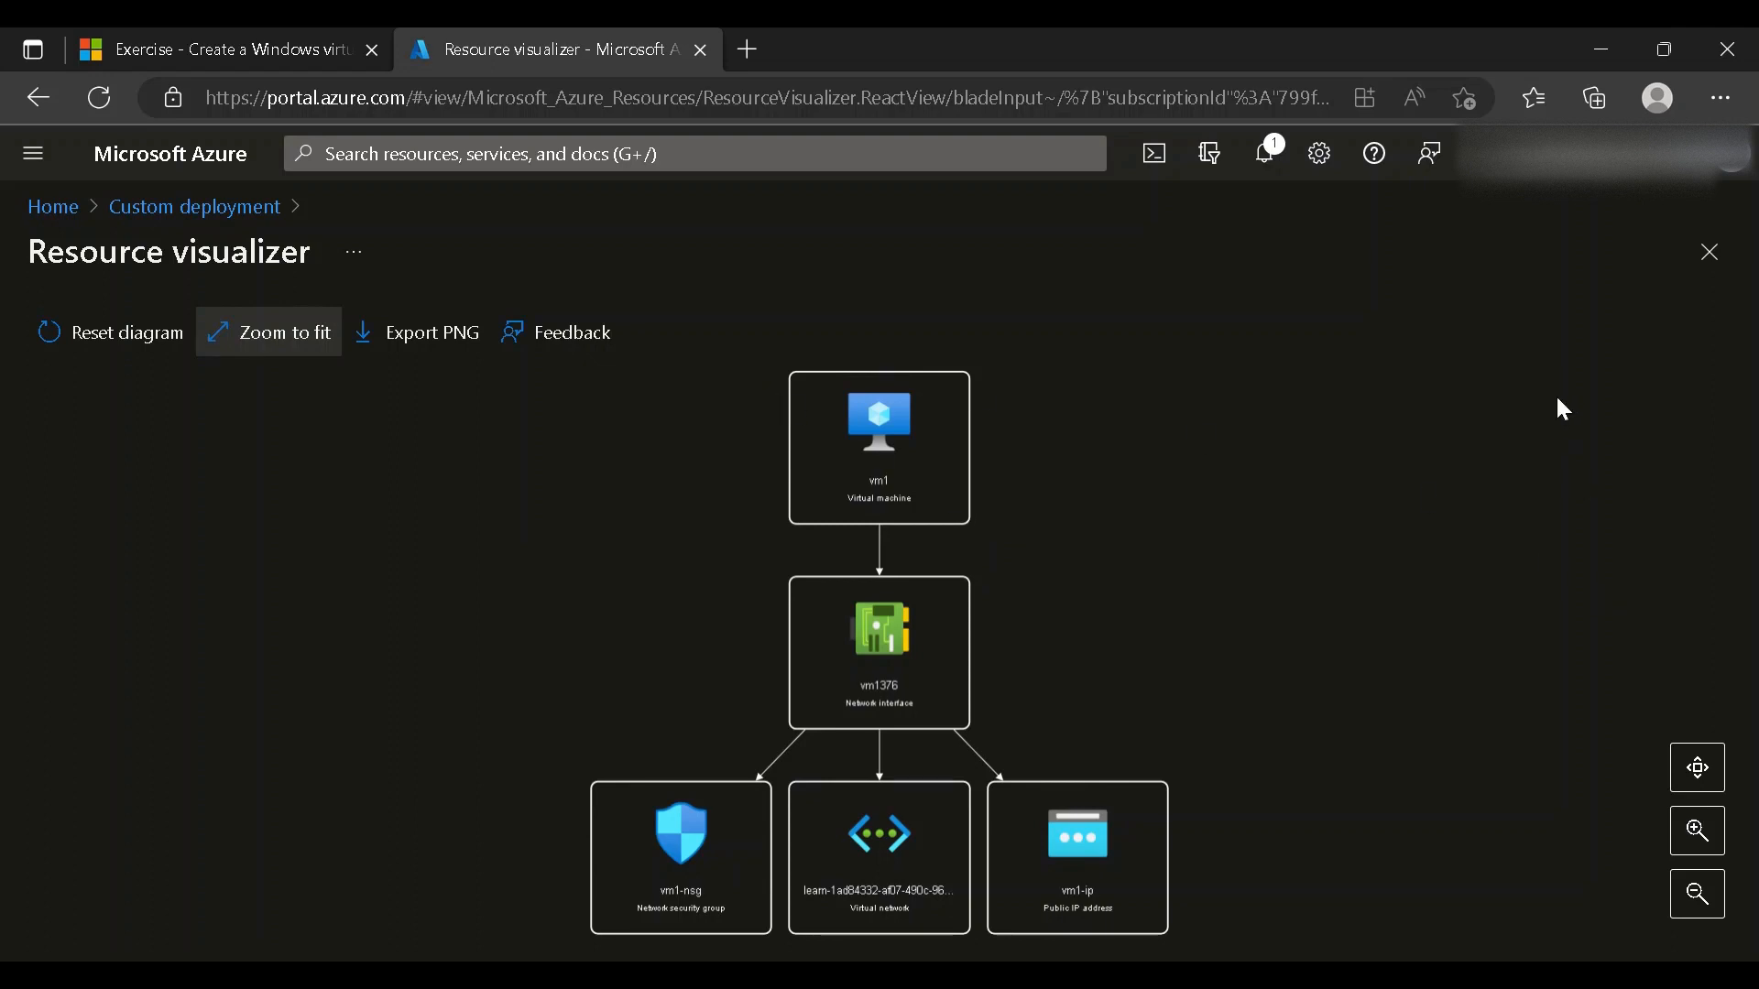
click(1710, 254)
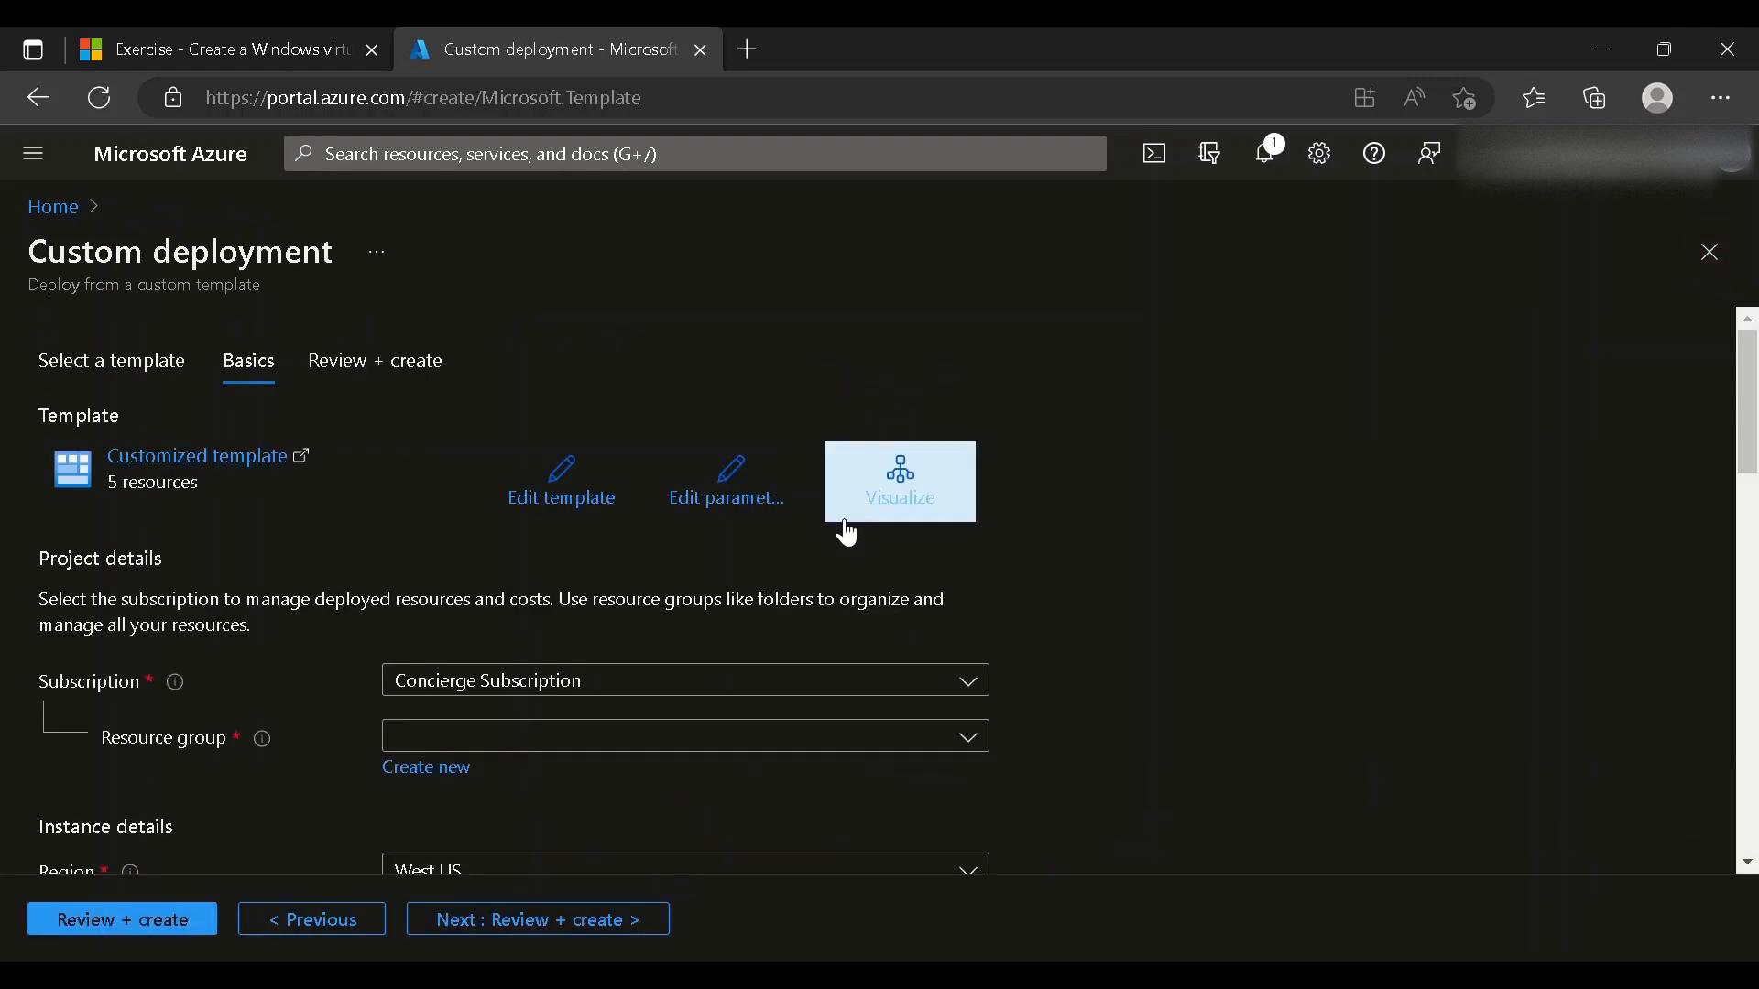
Set the custom deployment's resource group to learn-1ad84332-af07-490c-96f8-f92311bcbac0.
drag(1755, 449, 1756, 536)
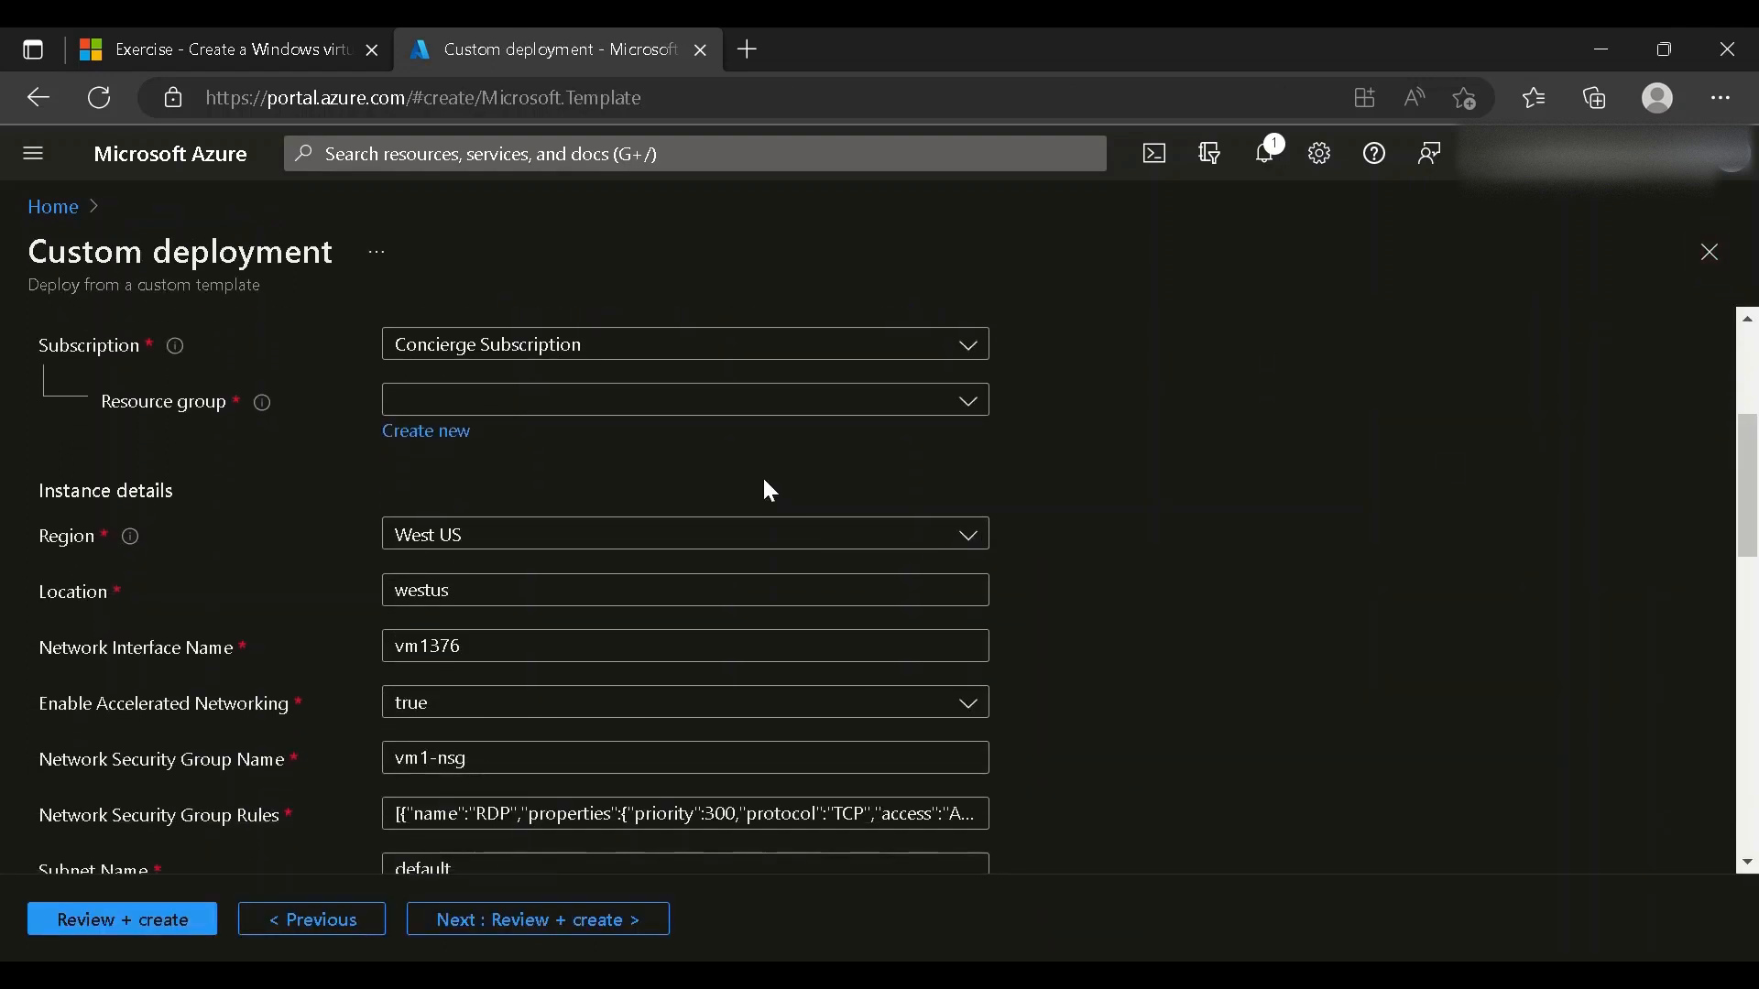
click(654, 407)
click(601, 506)
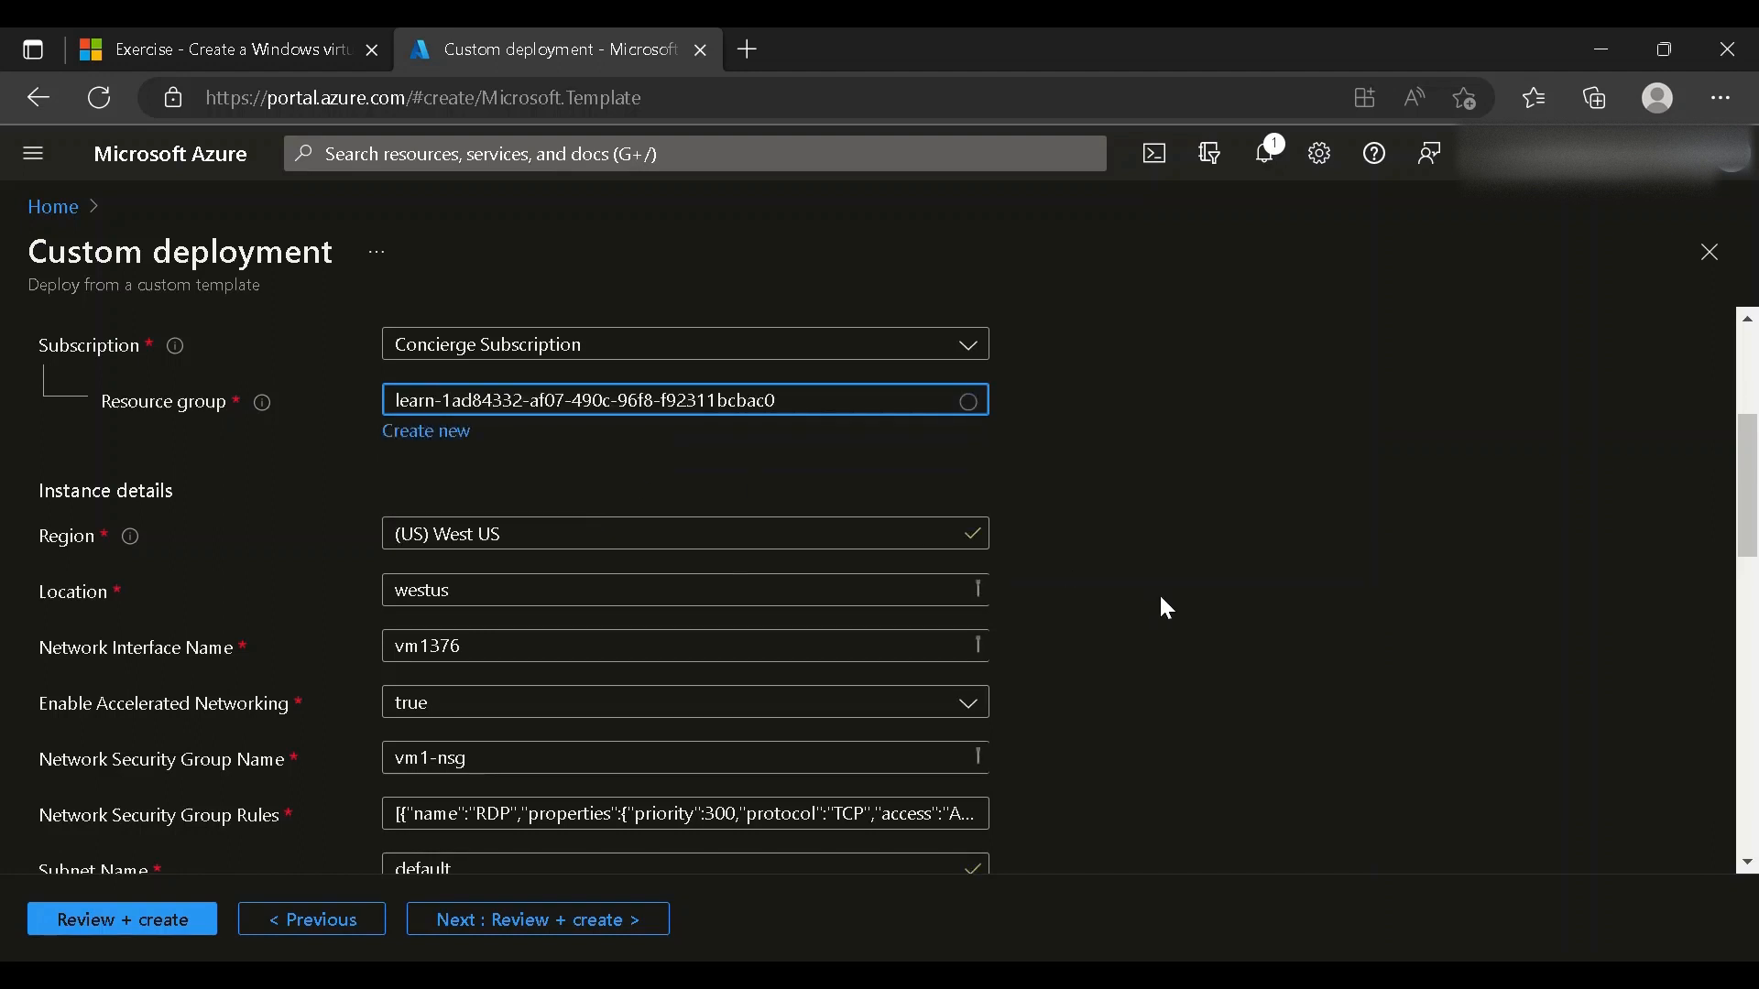
Enter the admin password for the virtual machine in the custom deployment's instance details.
drag(1751, 492, 1756, 760)
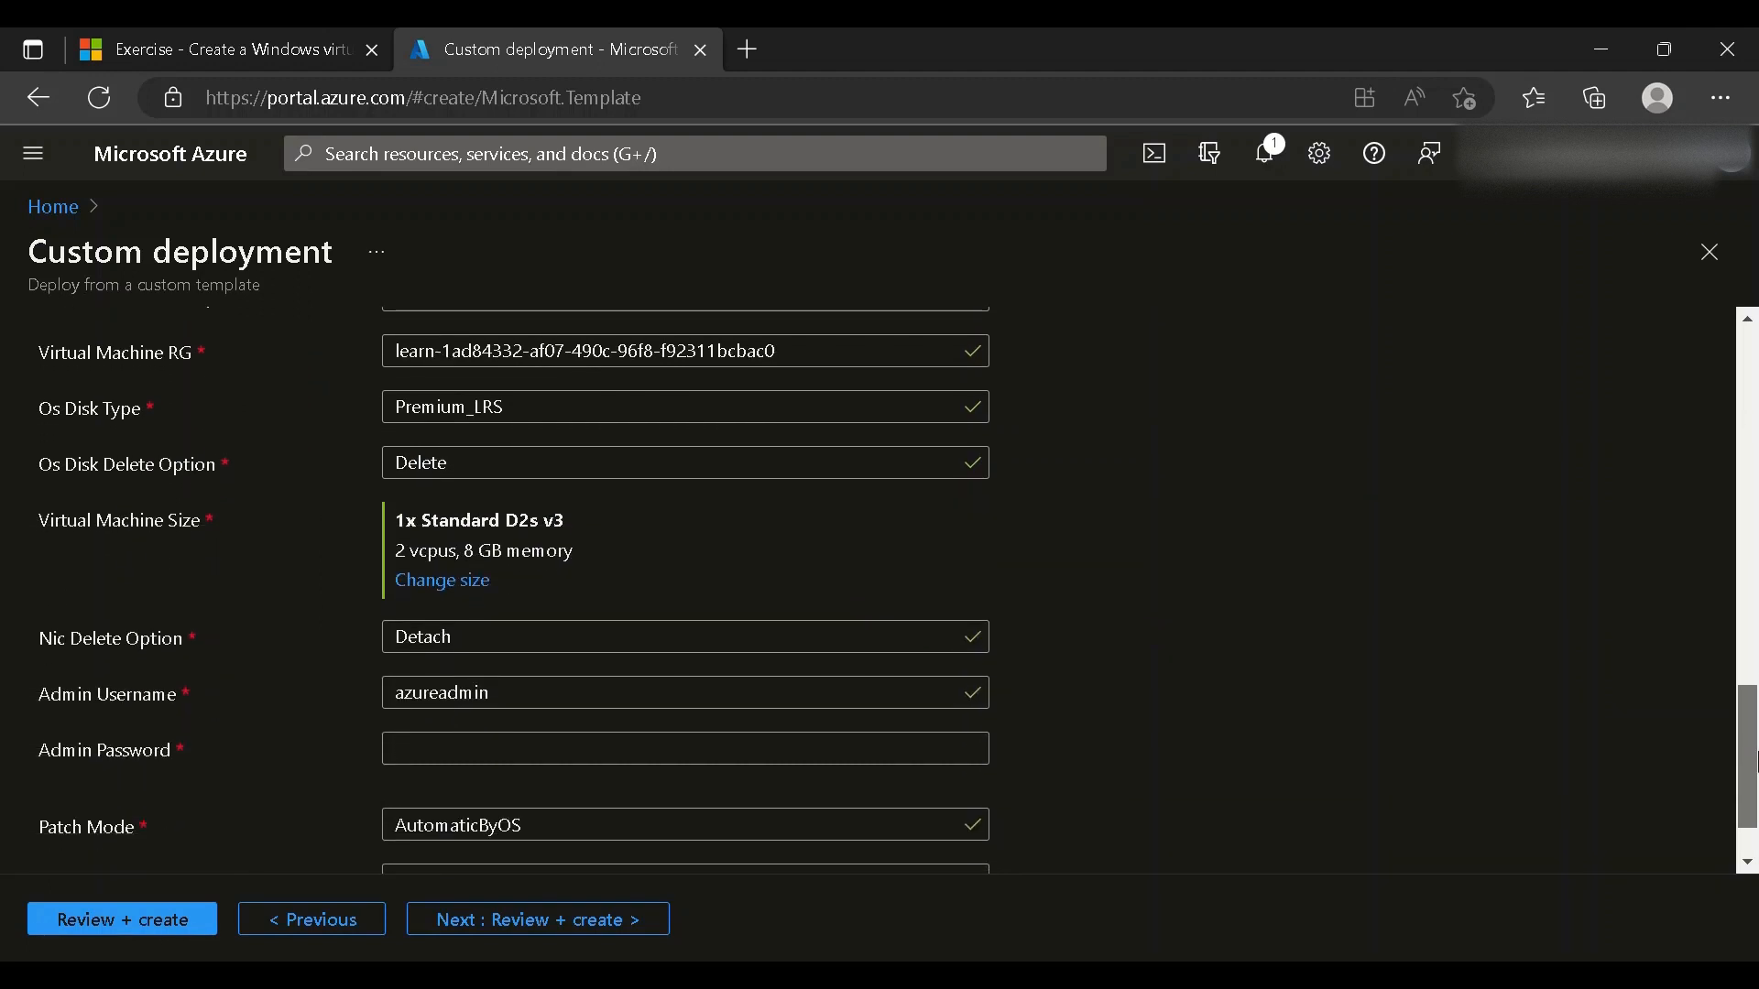
click(480, 760)
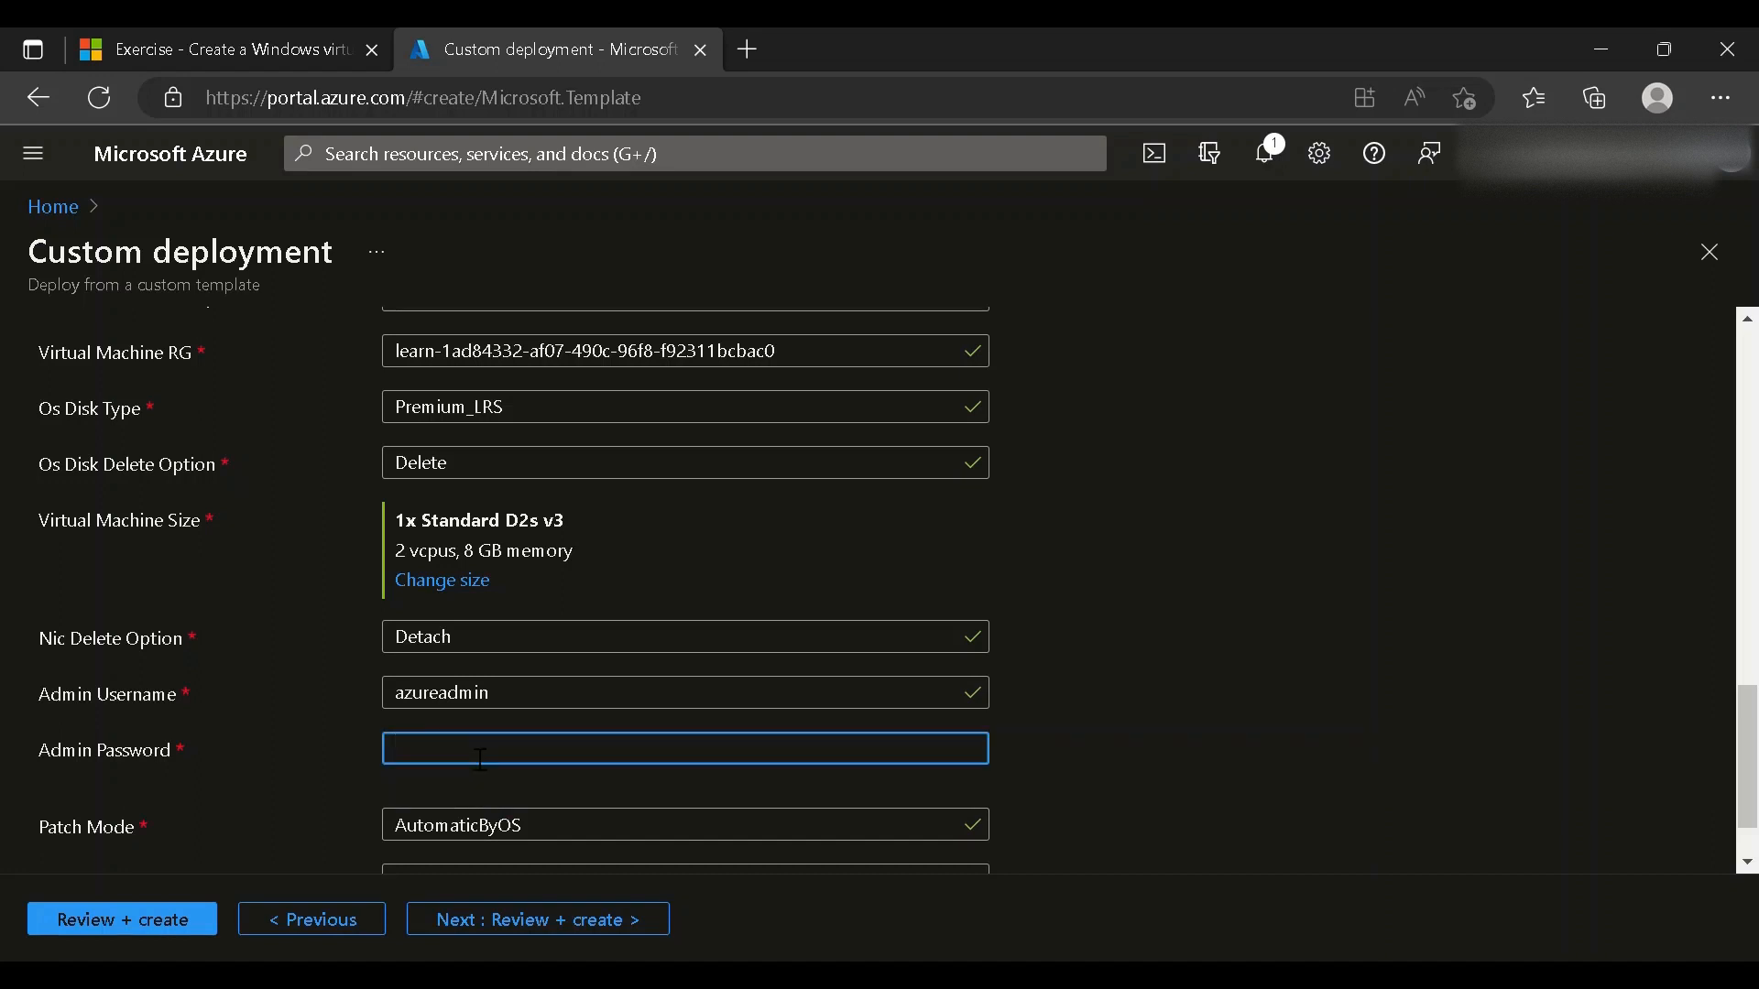
text(P)
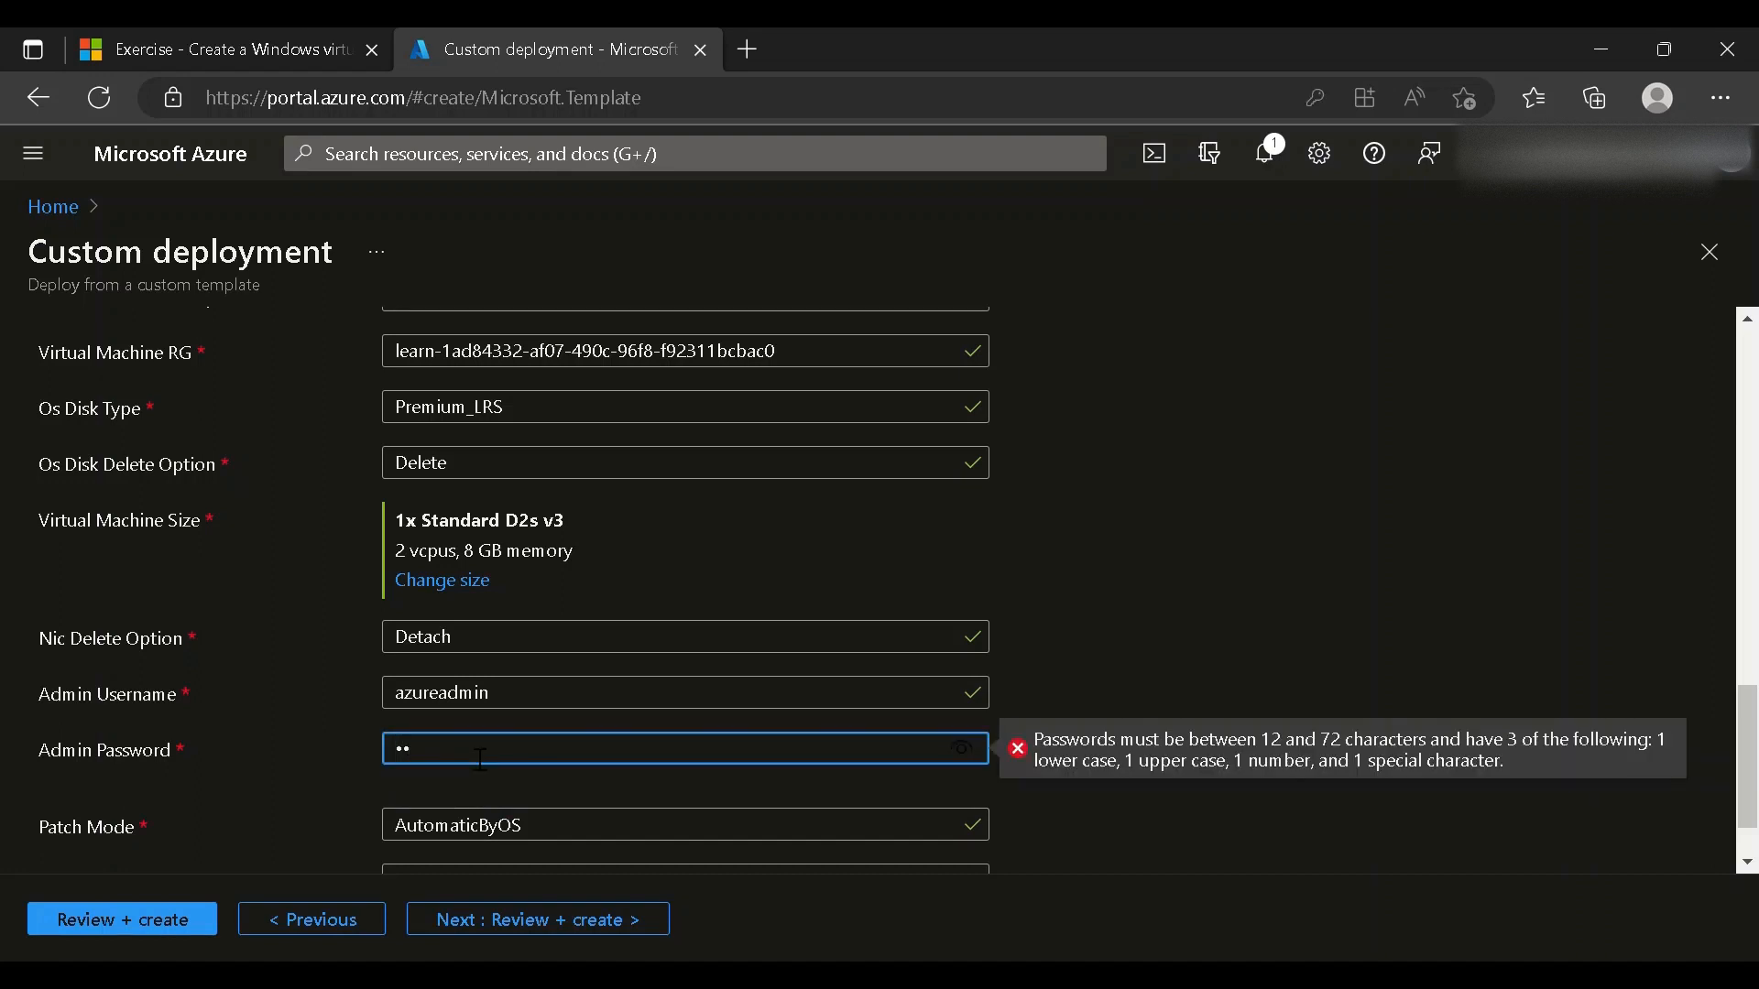
text(•••••••••••)
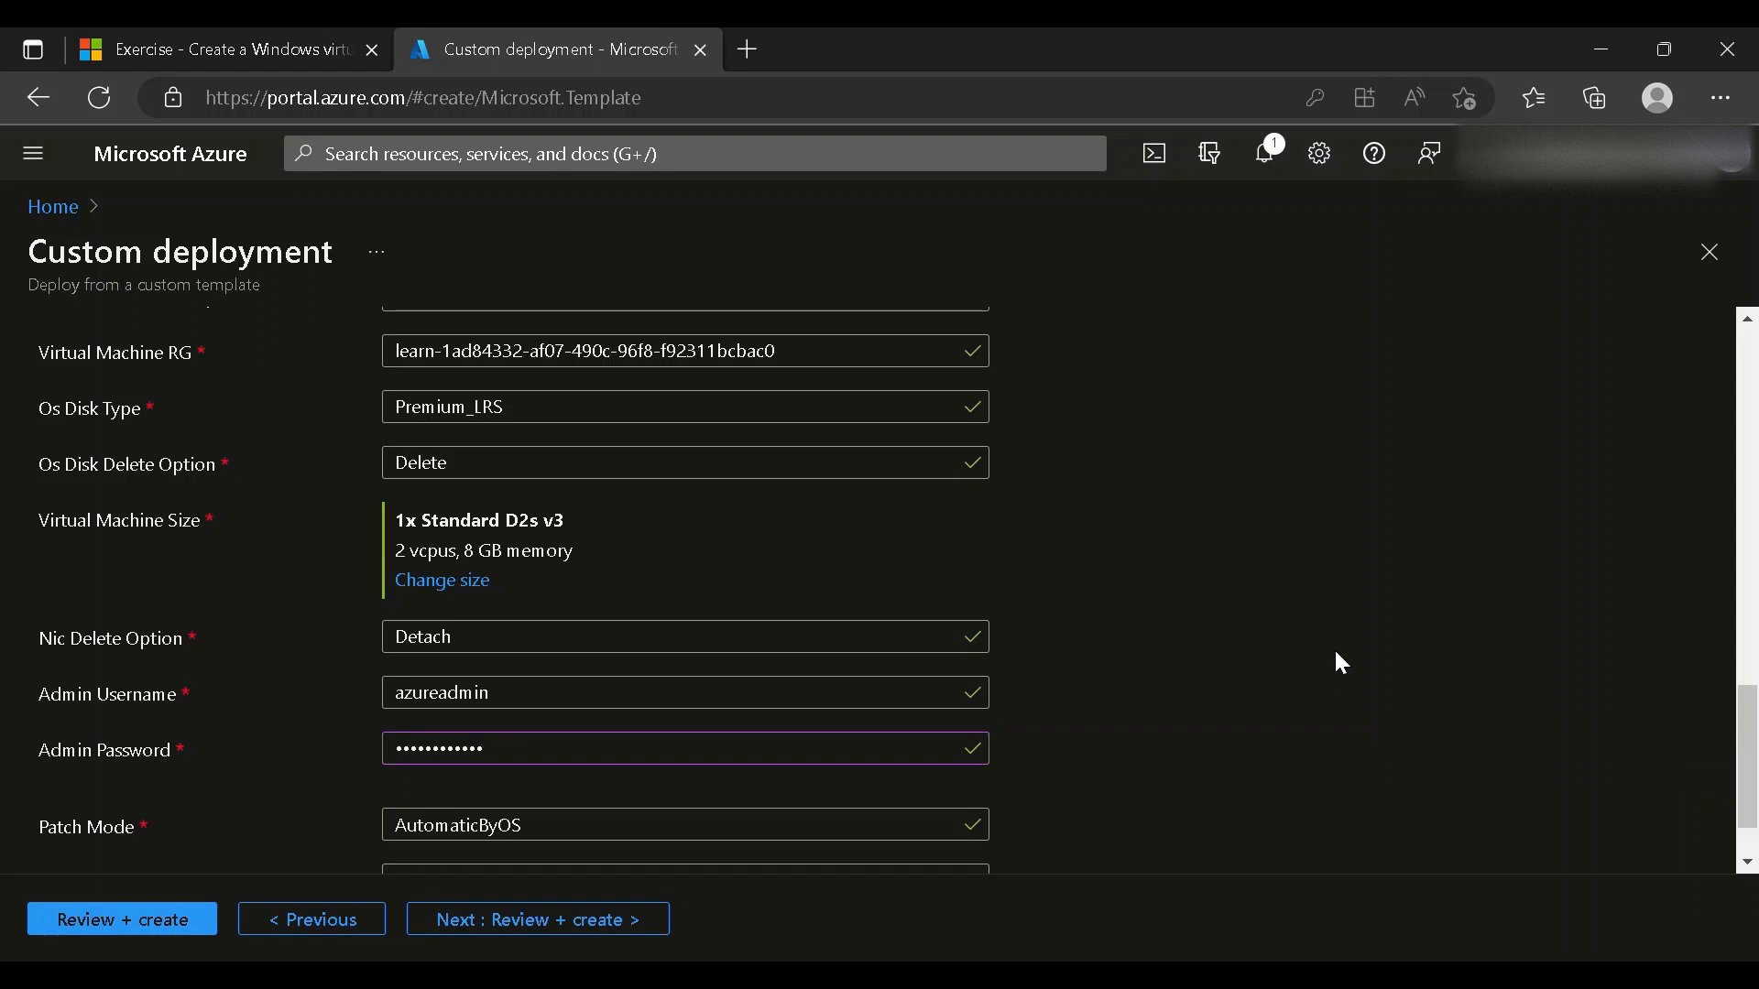
Check the remaining deployment settings on the Basics page and proceed to Review + create for validation.
scroll(1342, 663, down, 2)
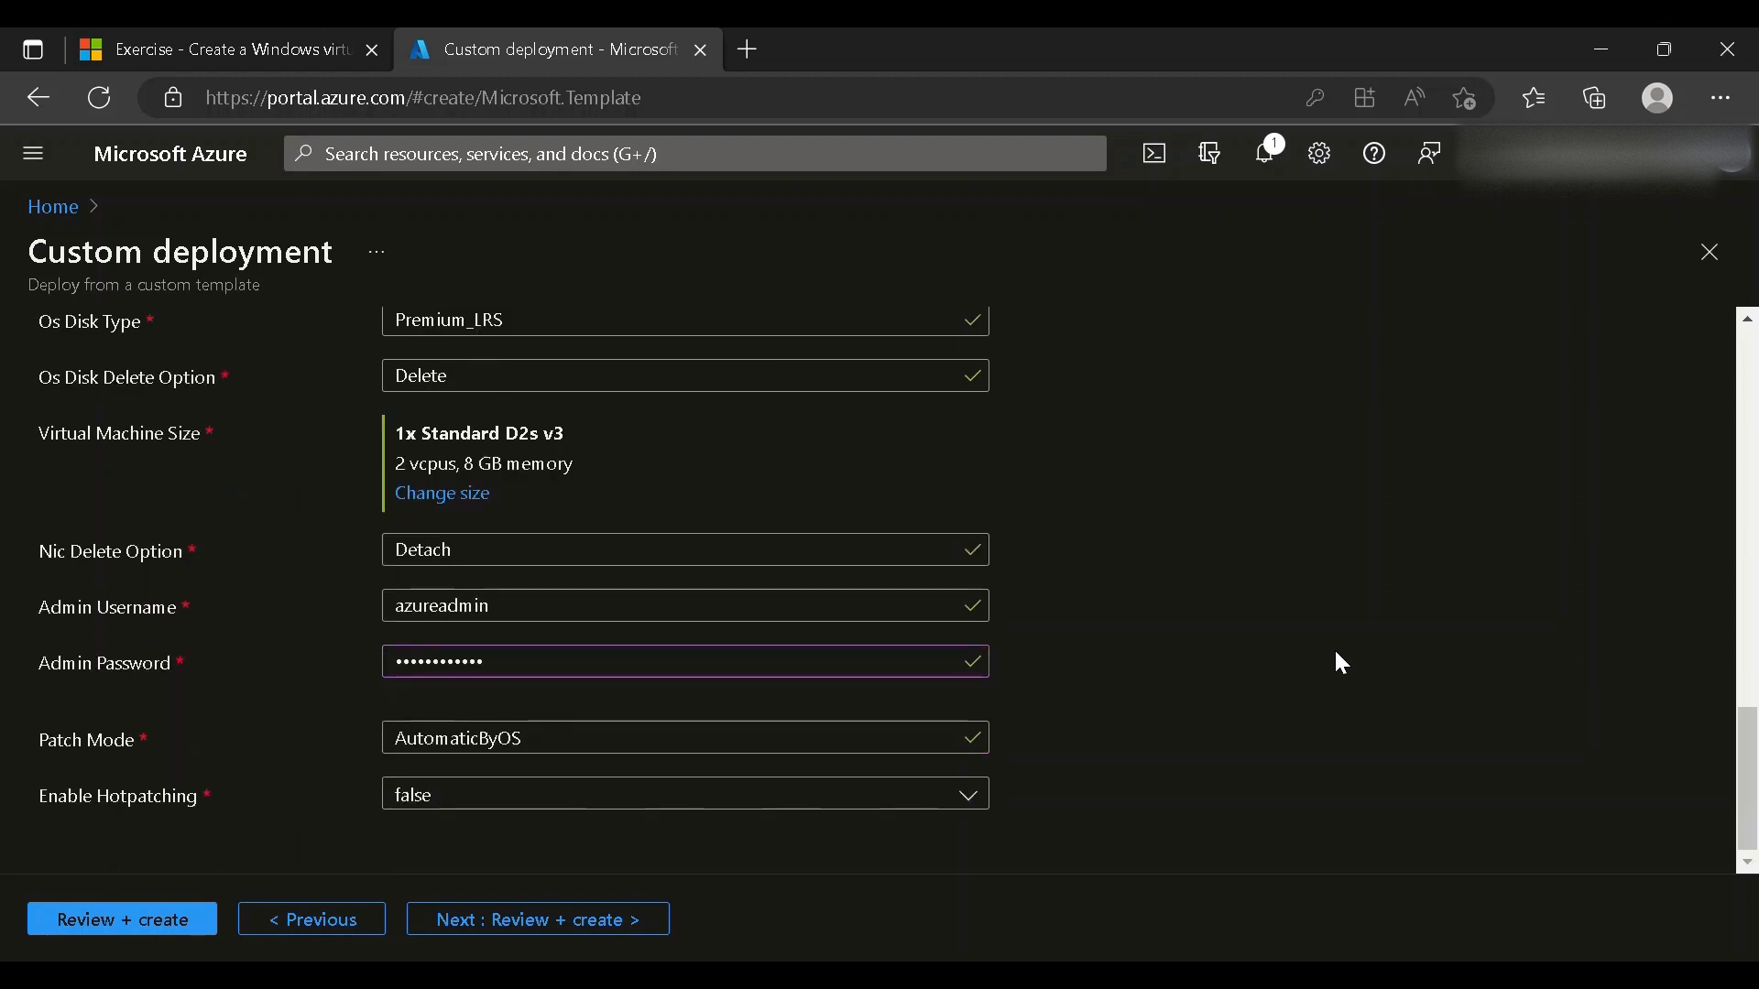
scroll(1342, 663, up, 3)
scroll(1342, 663, up, 6)
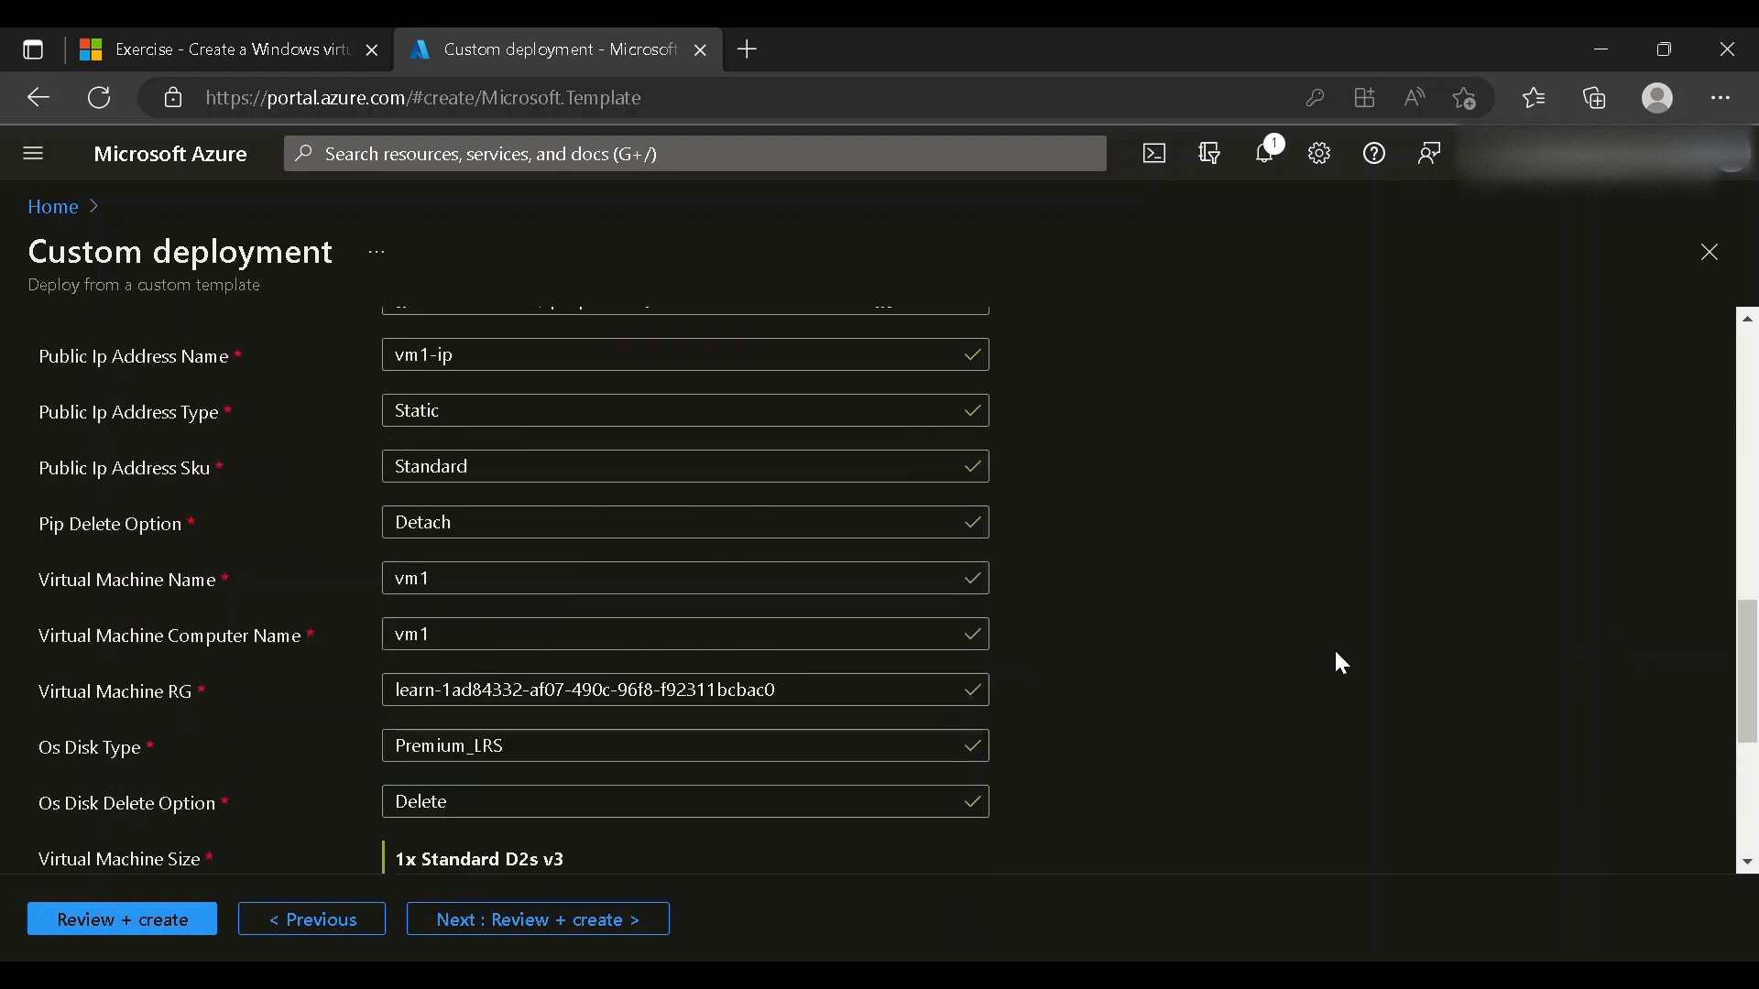
scroll(1342, 663, up, 8)
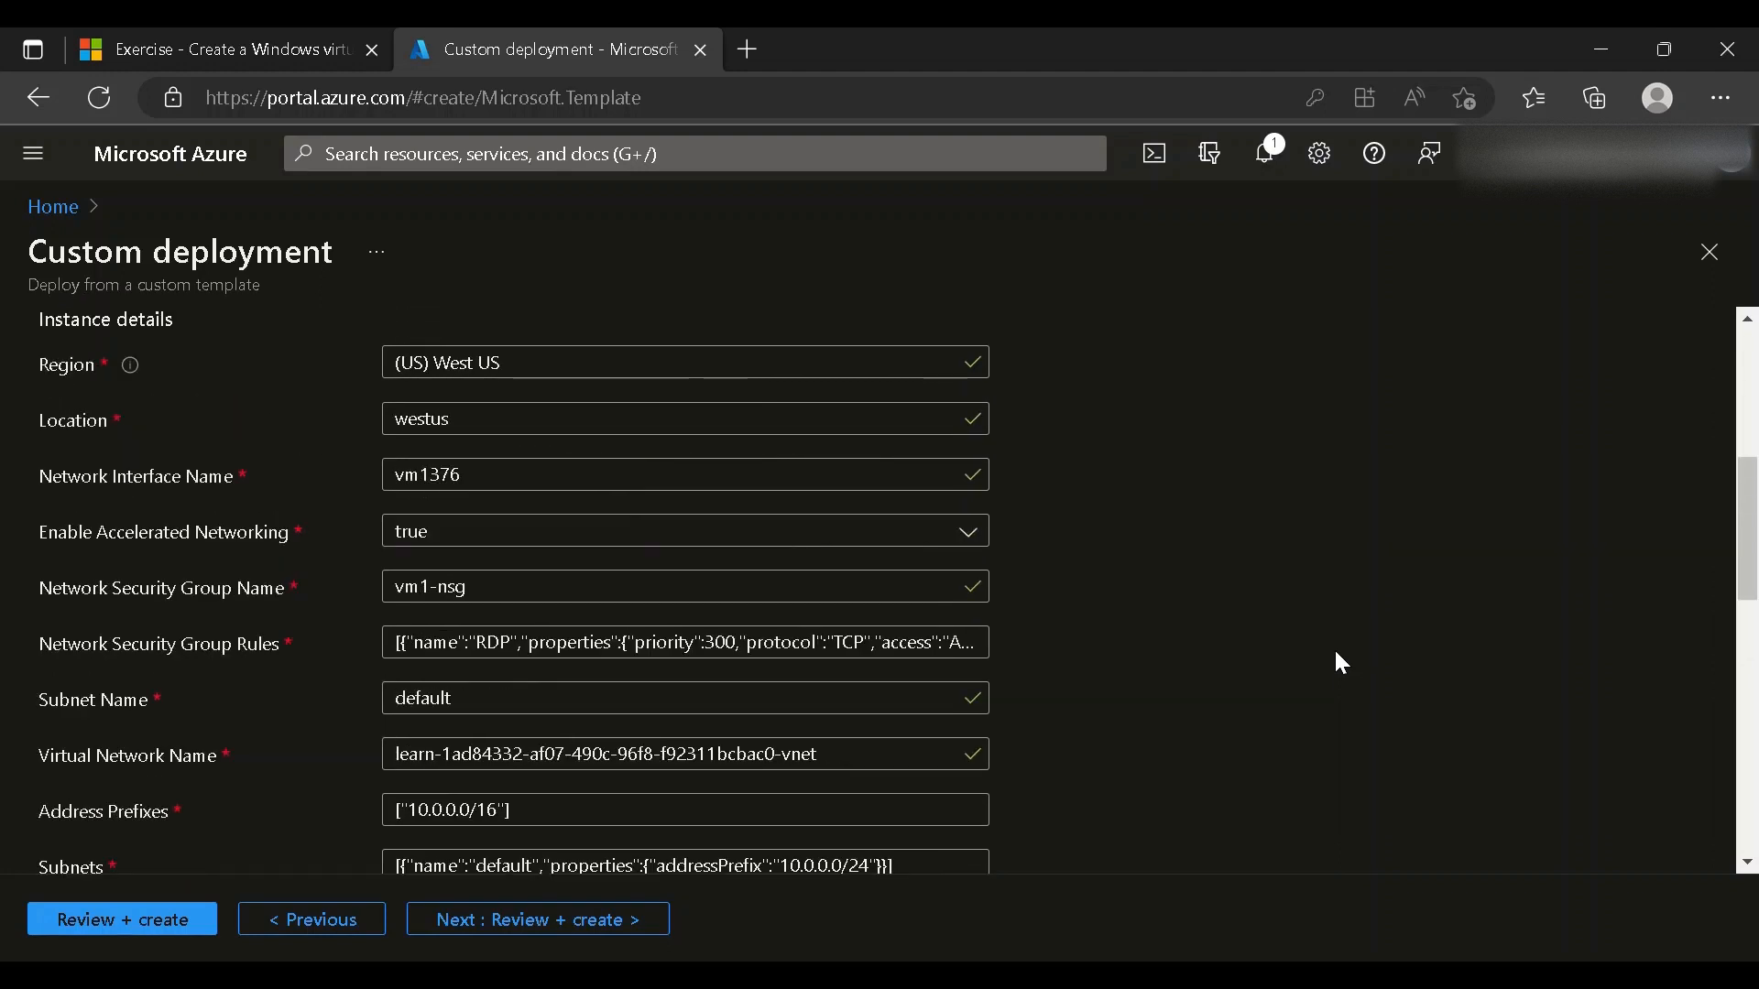
scroll(1342, 663, up, 3)
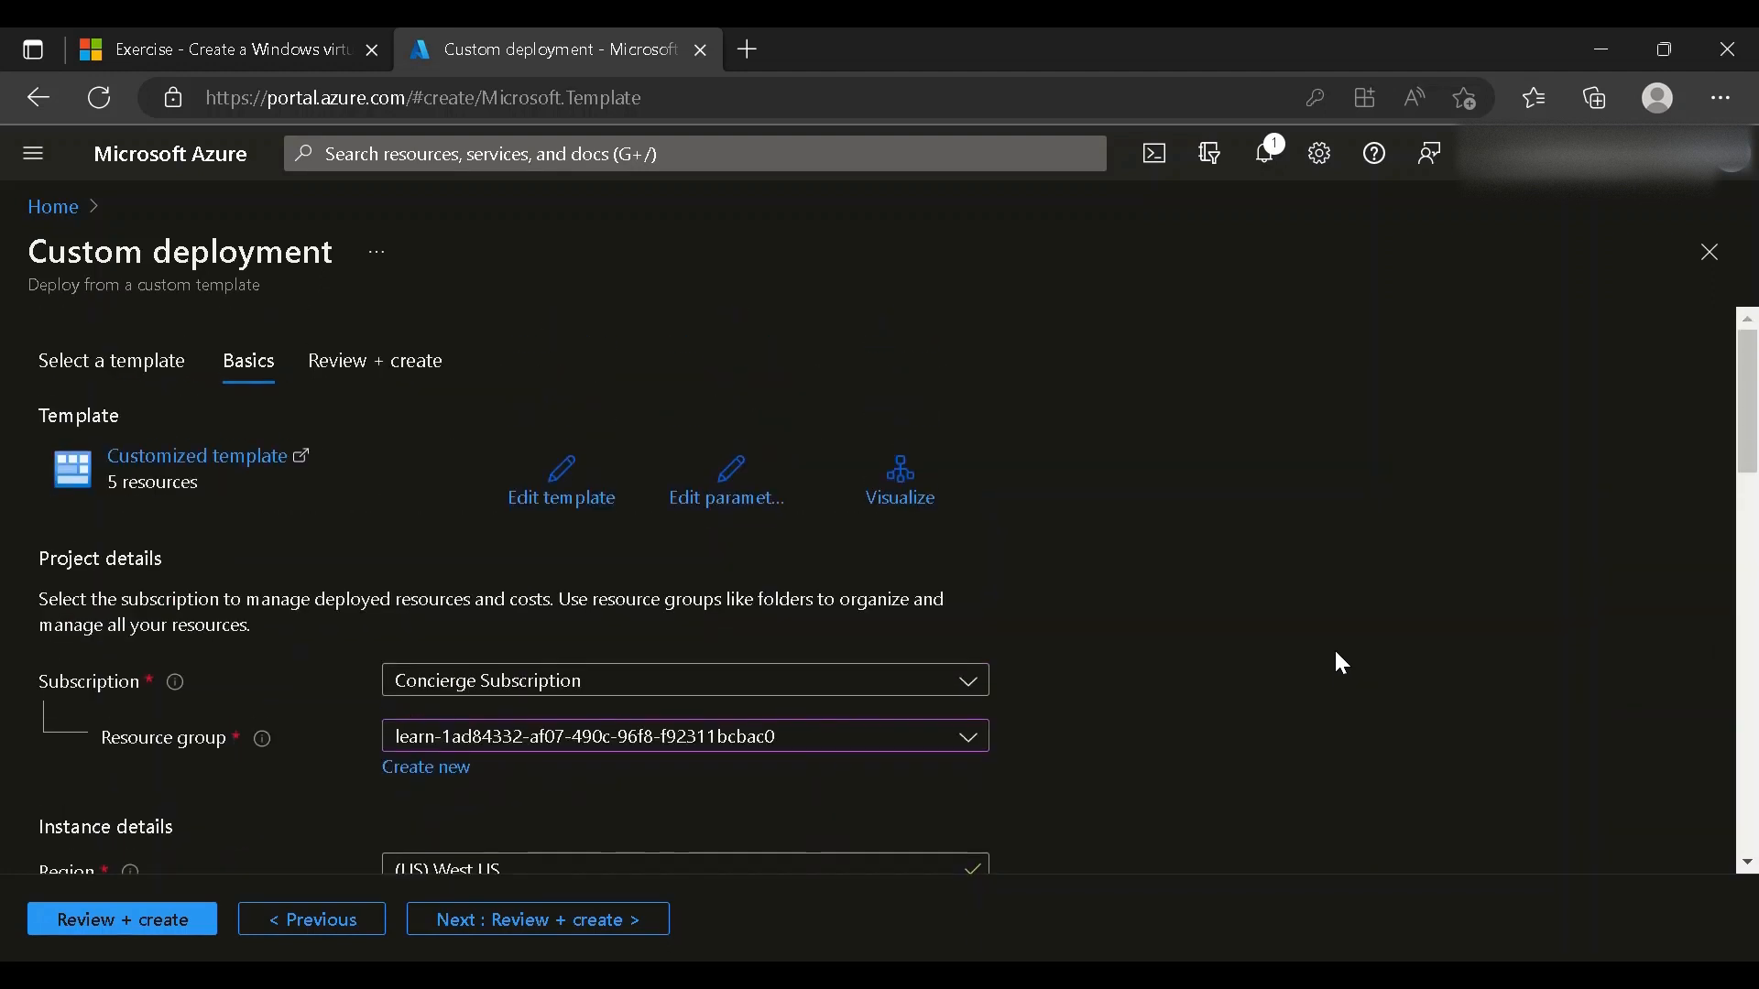
click(554, 923)
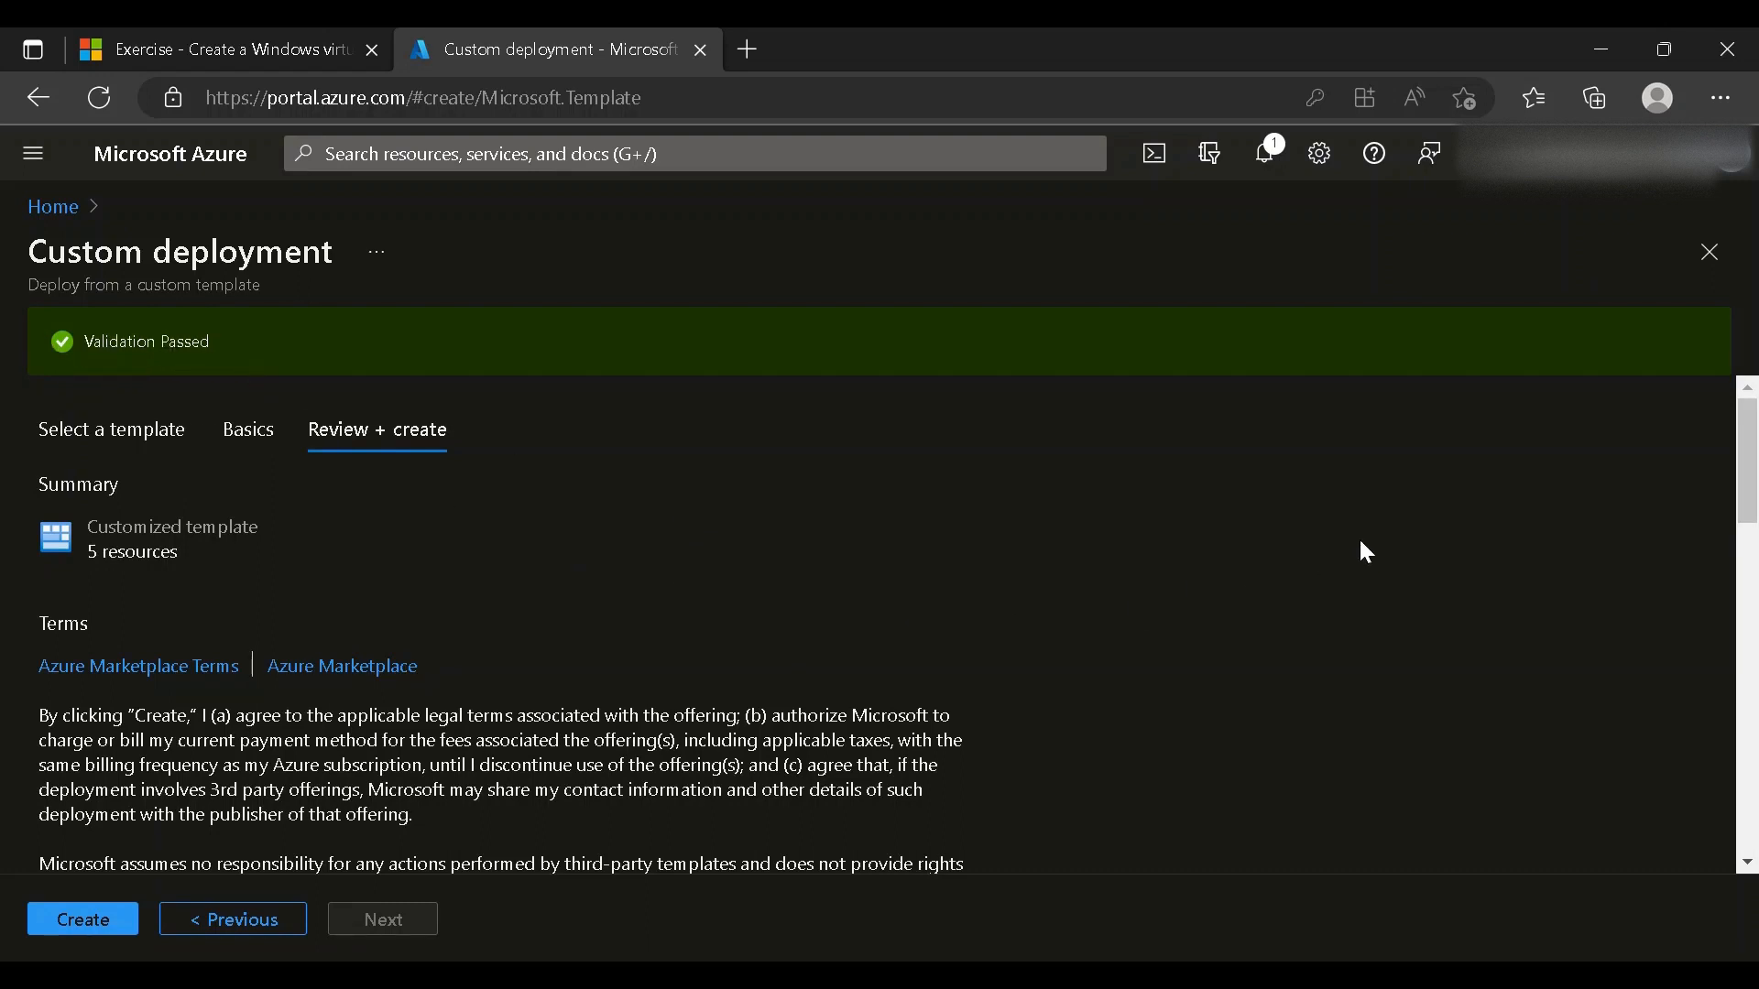
Read through the terms and the Basics summary to the end, and create the deployment.
drag(1745, 494, 1755, 696)
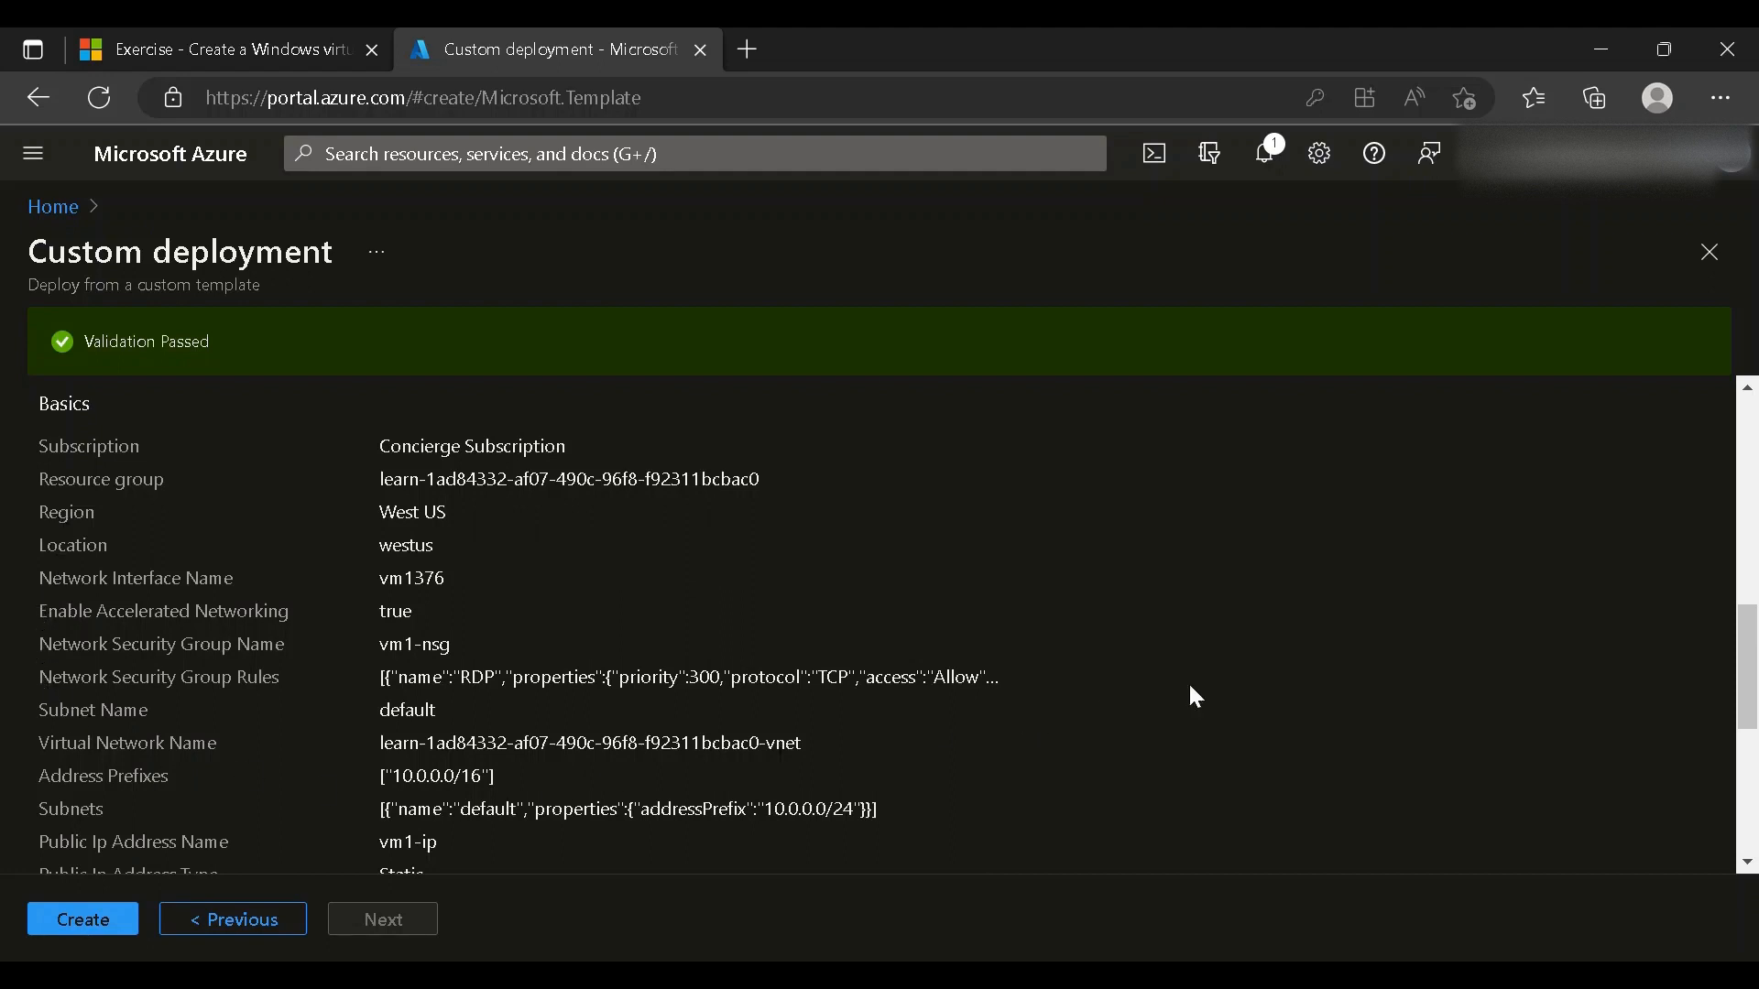
drag(1751, 655, 1753, 802)
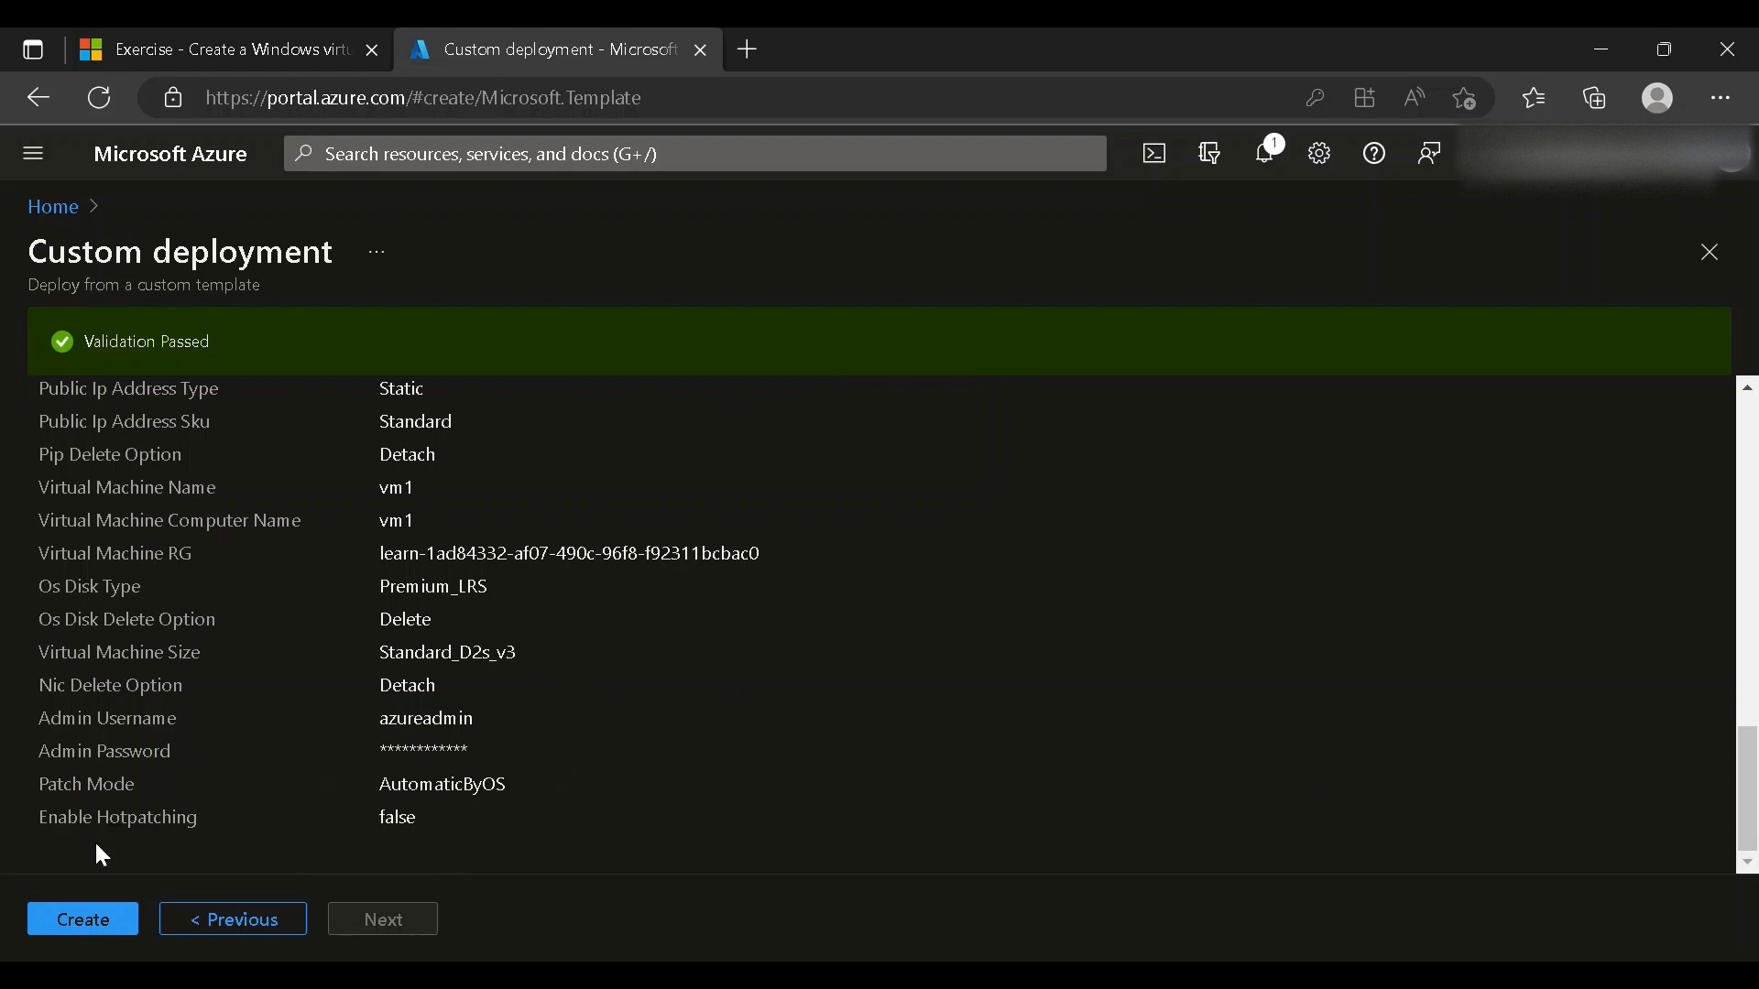
click(101, 926)
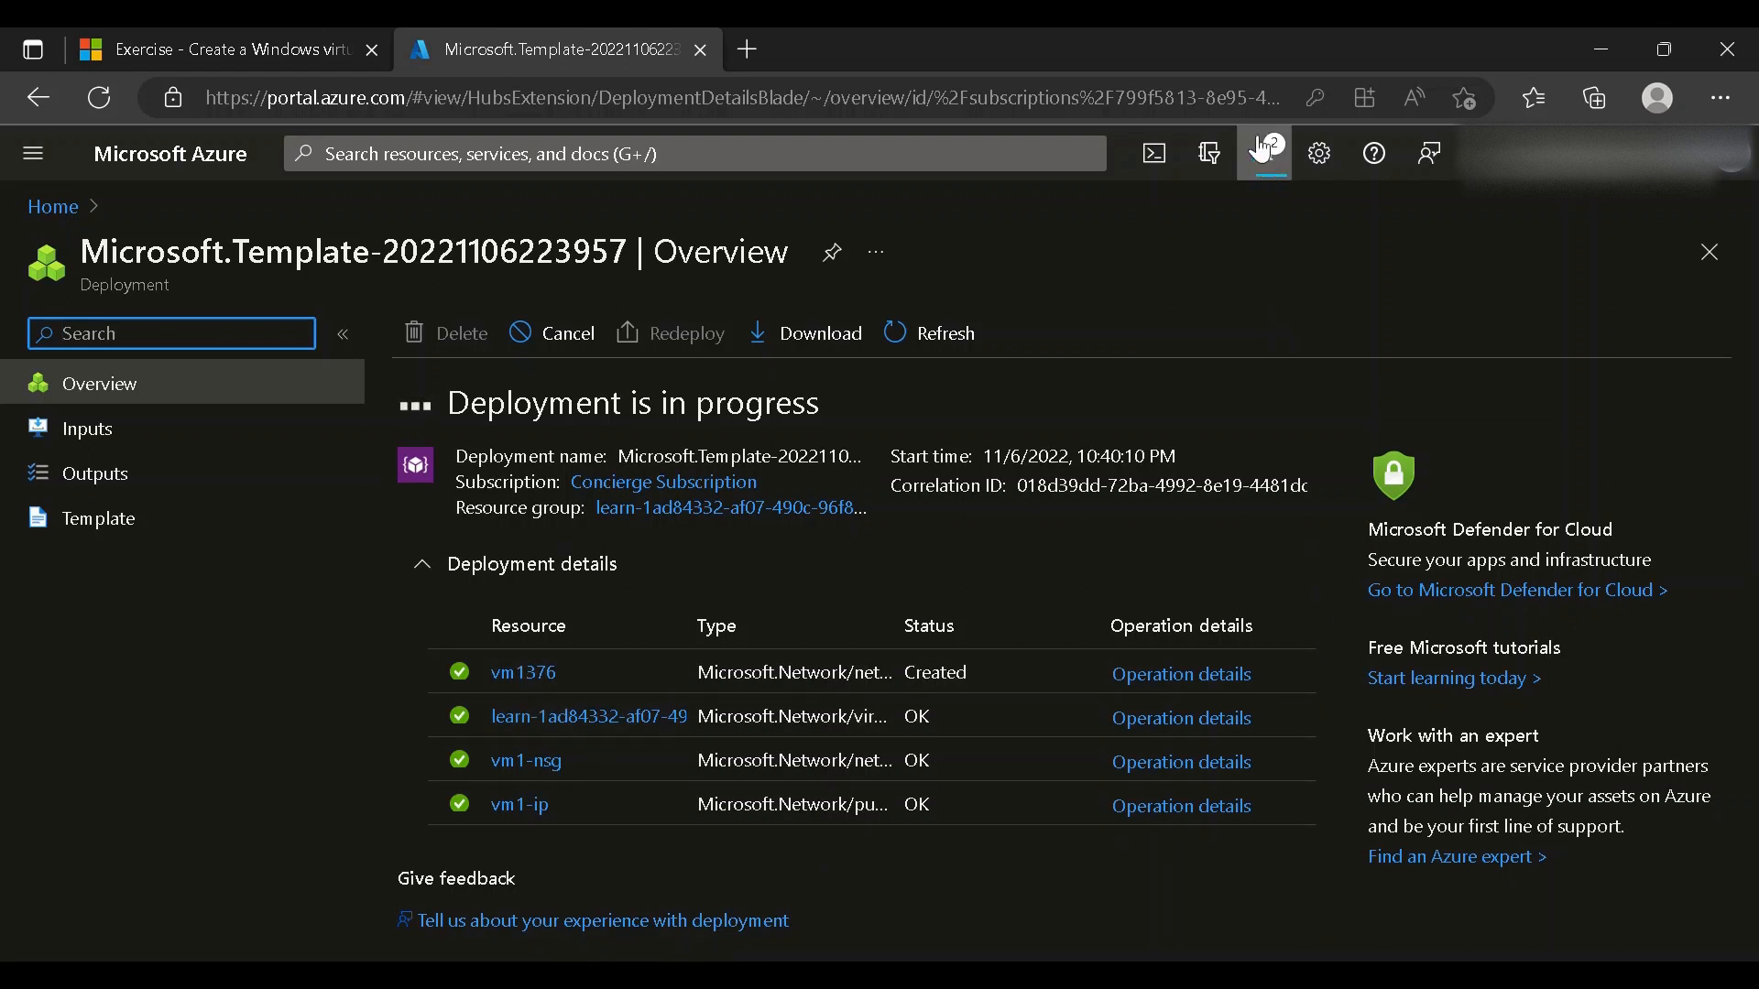
Check the deployment's progress in the portal notifications and on its overview page.
click(1264, 170)
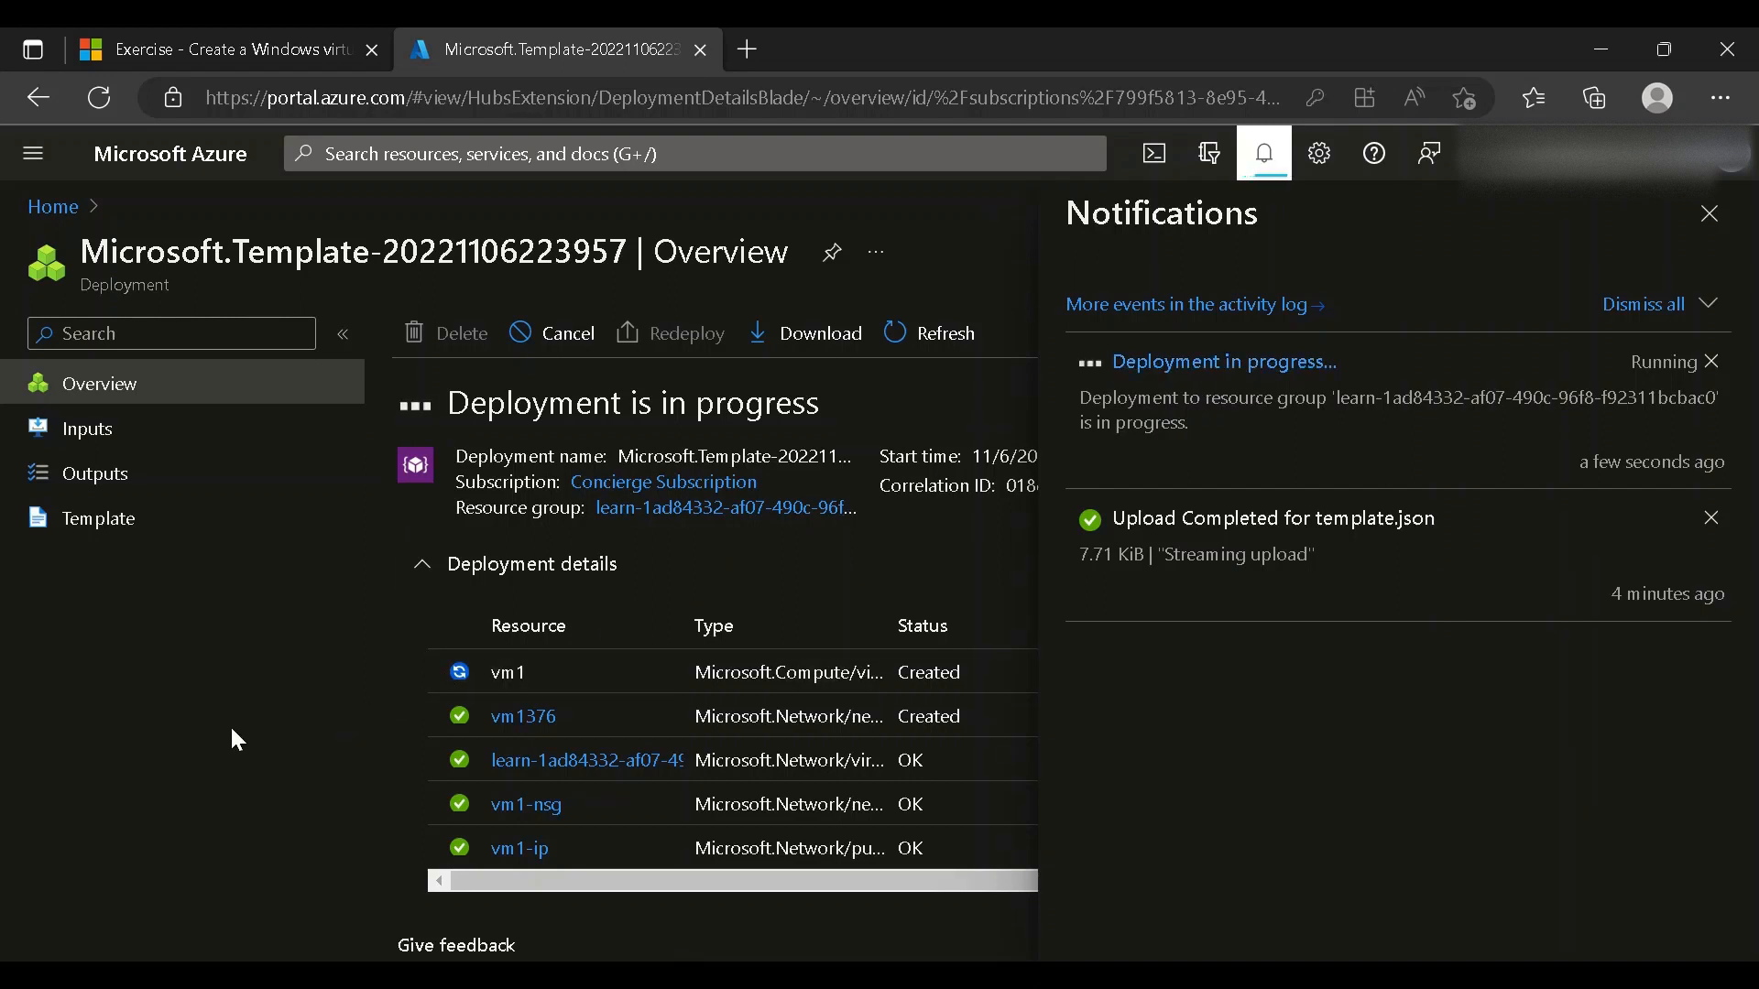
click(1275, 168)
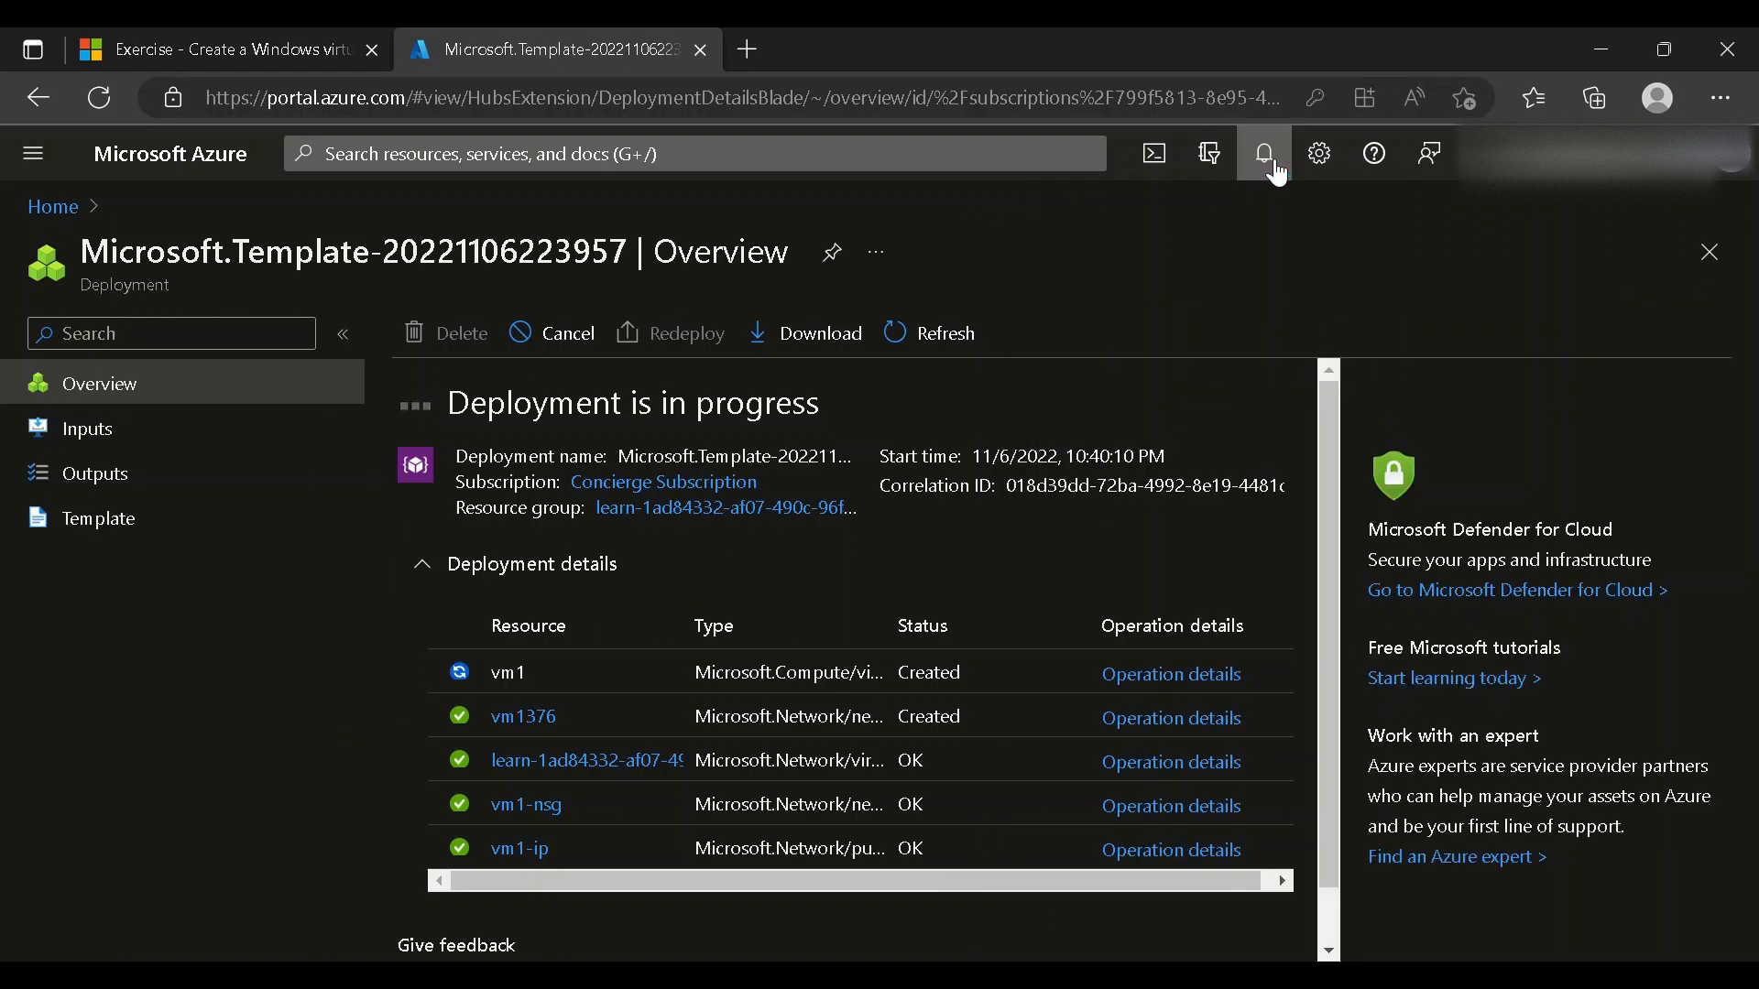
scroll(1333, 487, down, 1)
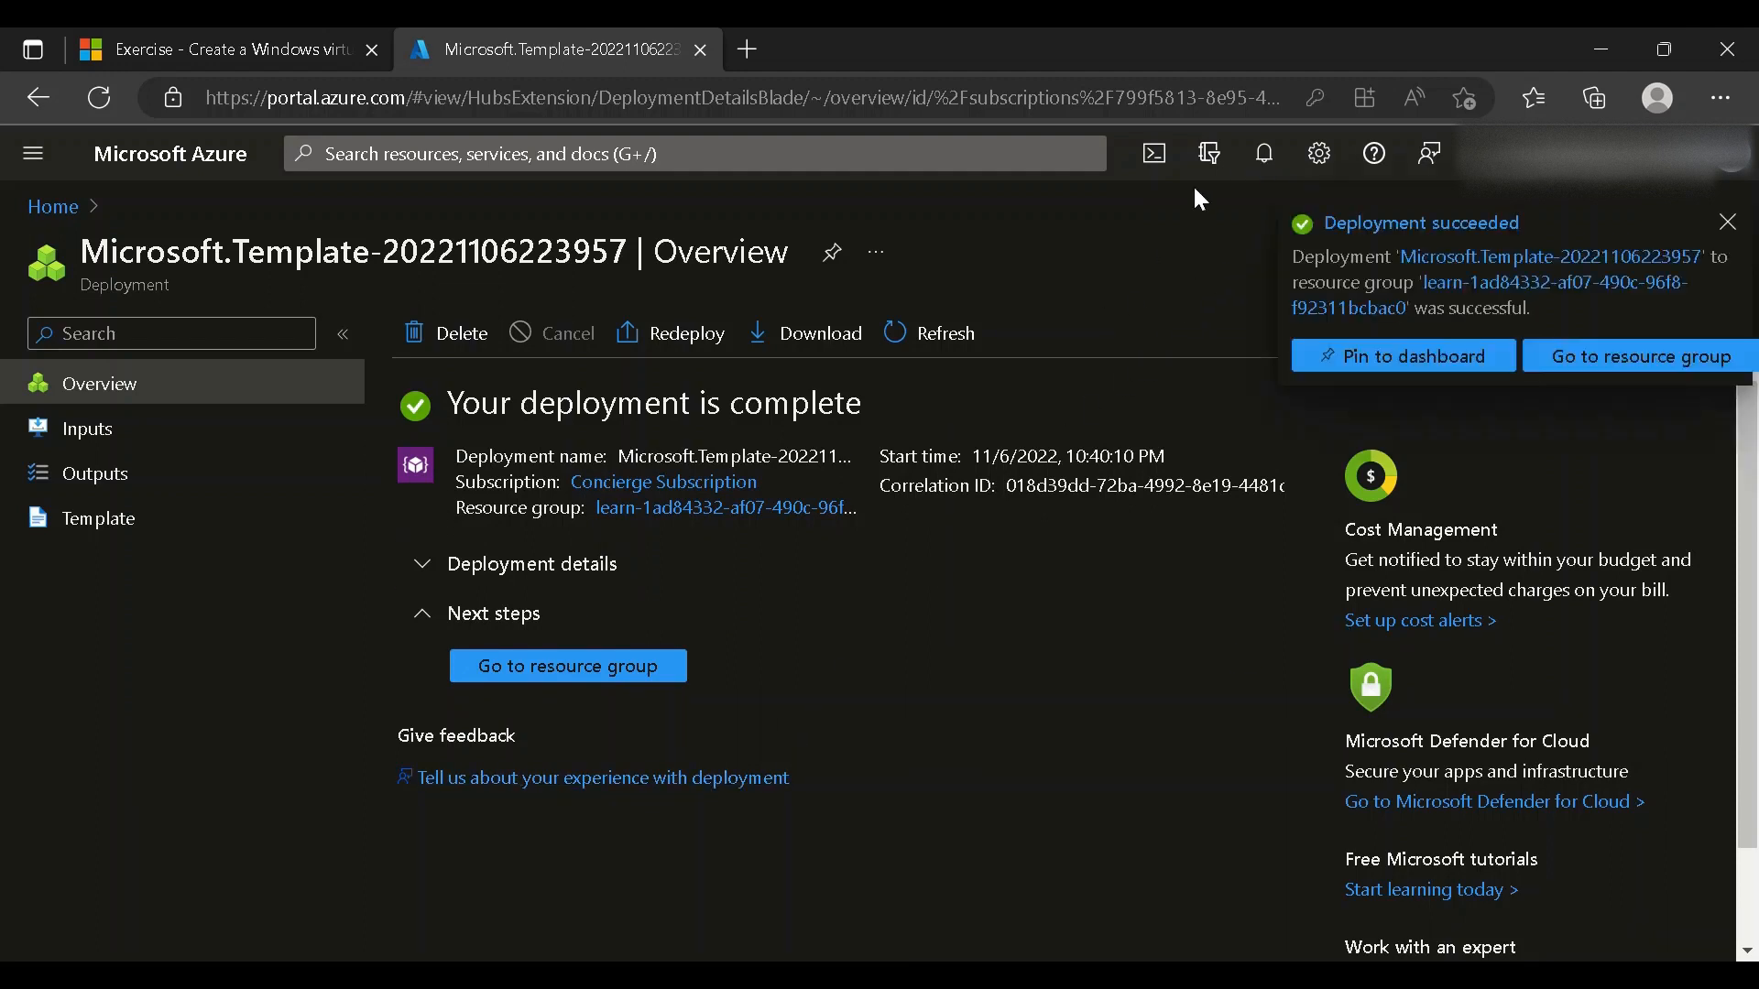
Go to the deployment's resource group and collapse its Essentials section to look over the resource list.
click(1557, 363)
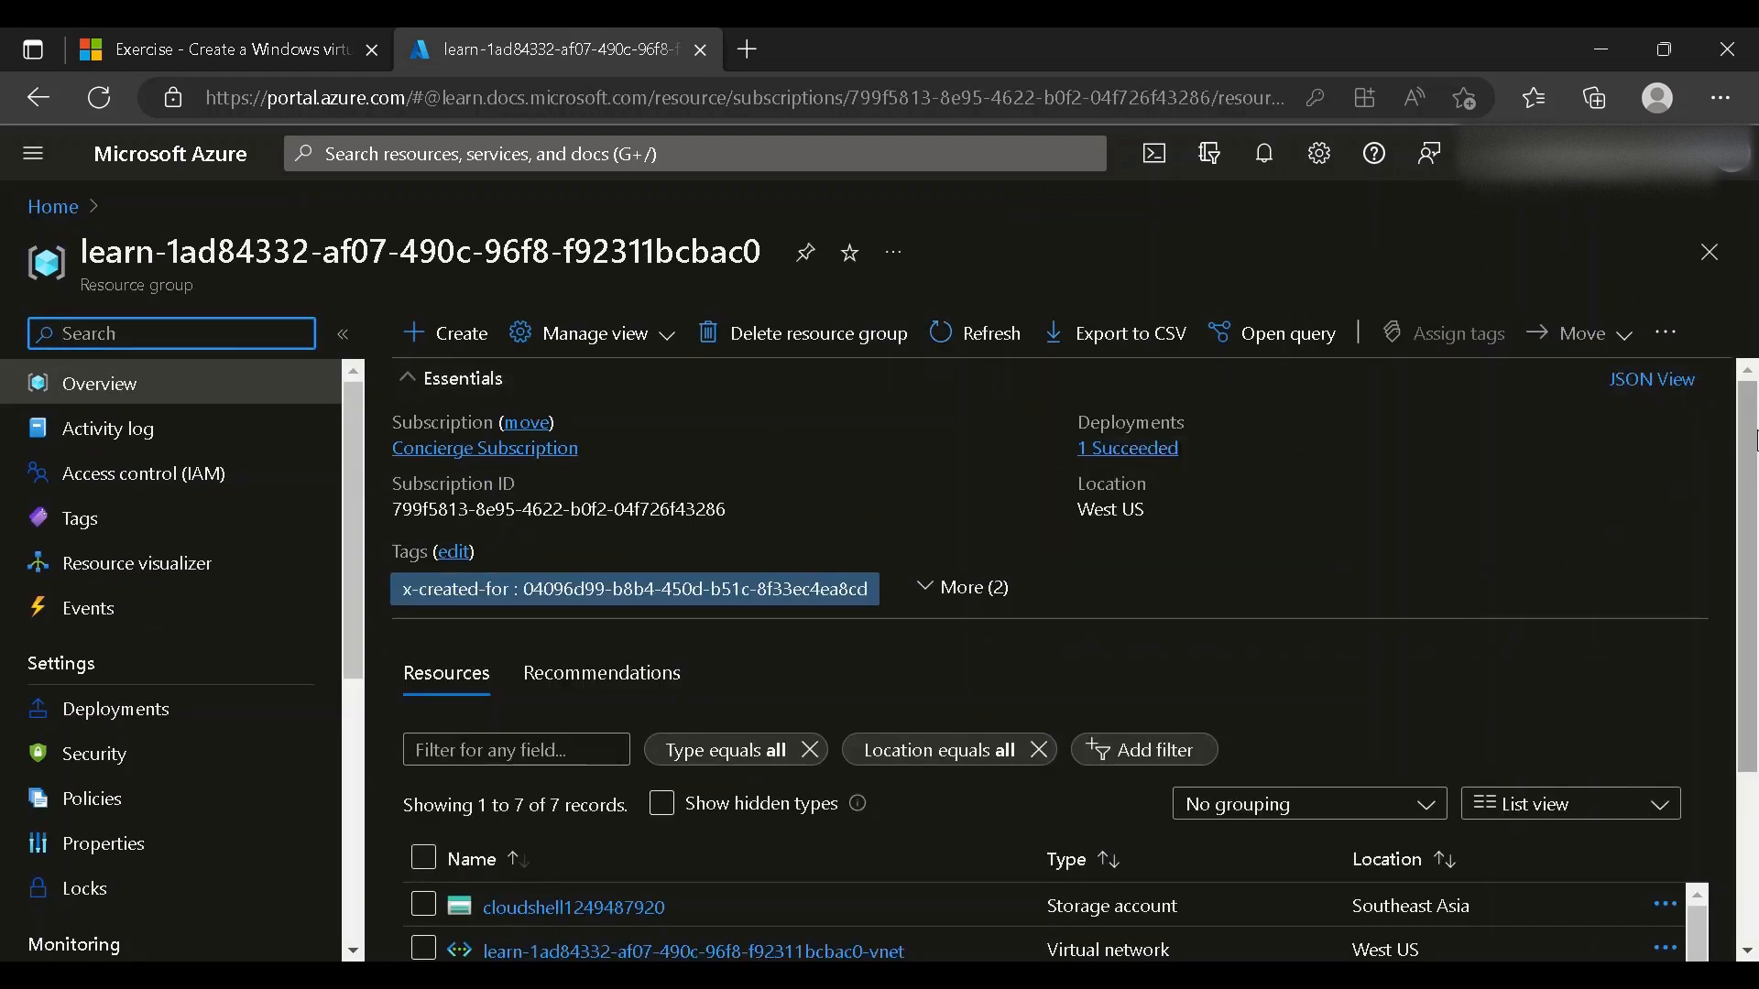
scroll(1755, 443, down, 3)
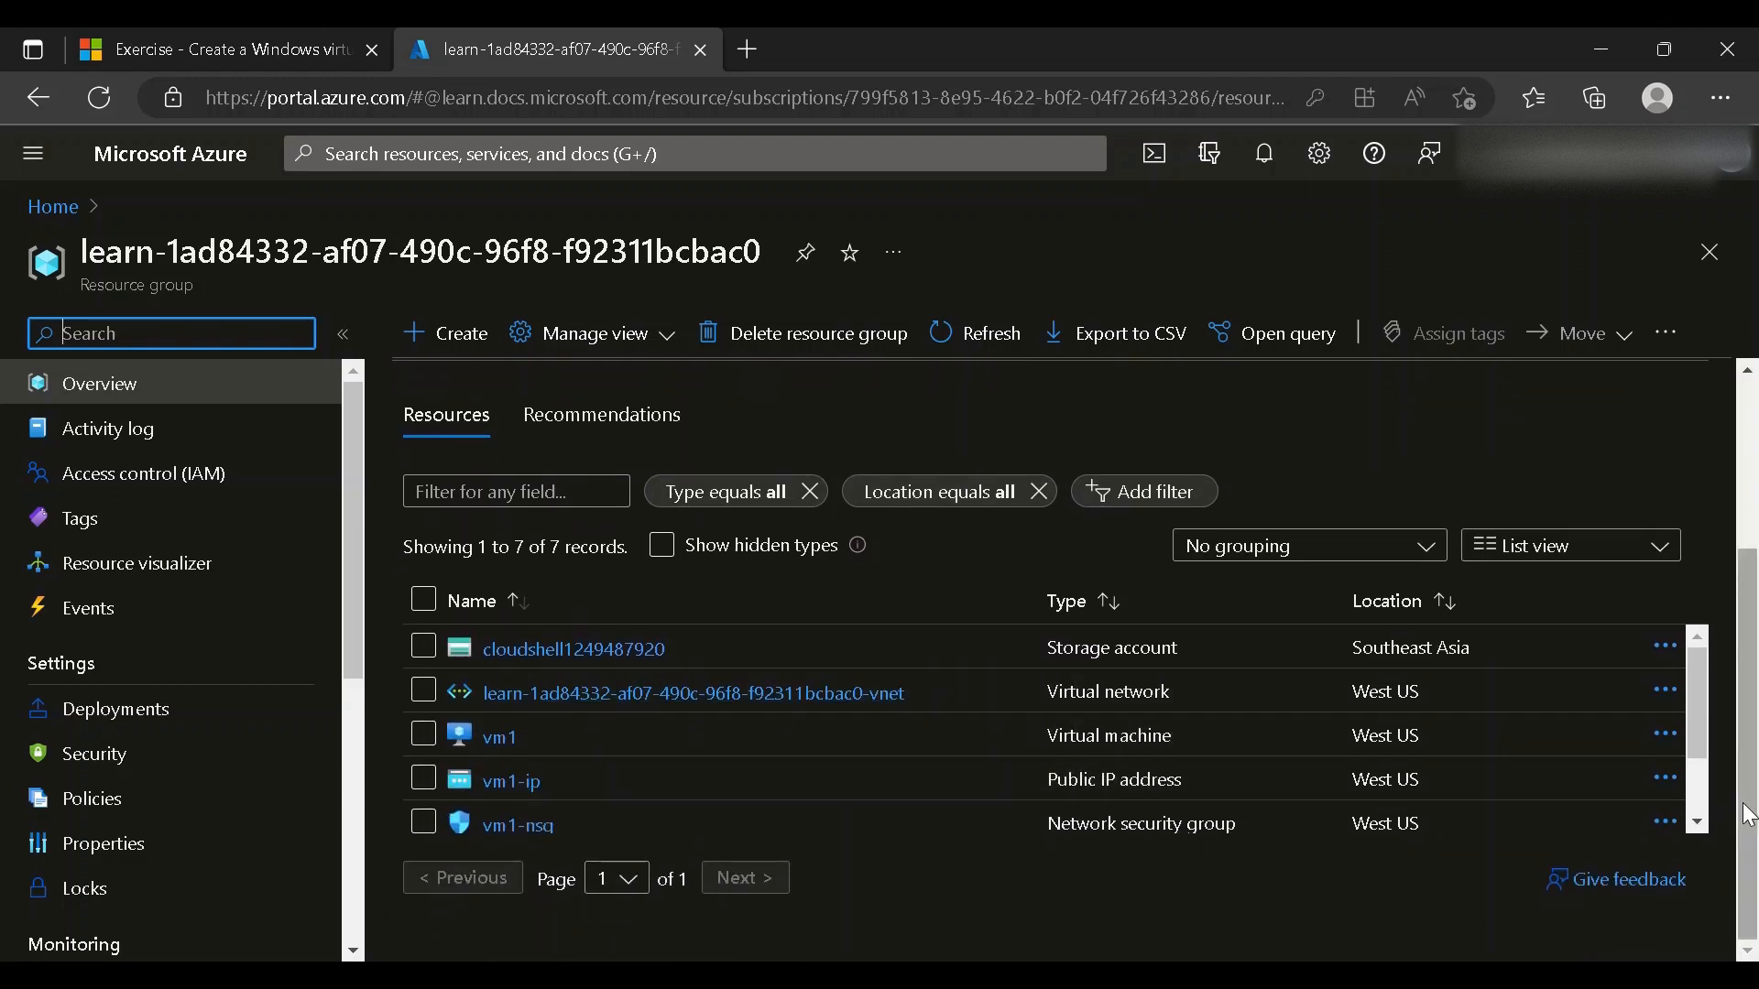
scroll(1749, 811, up, 3)
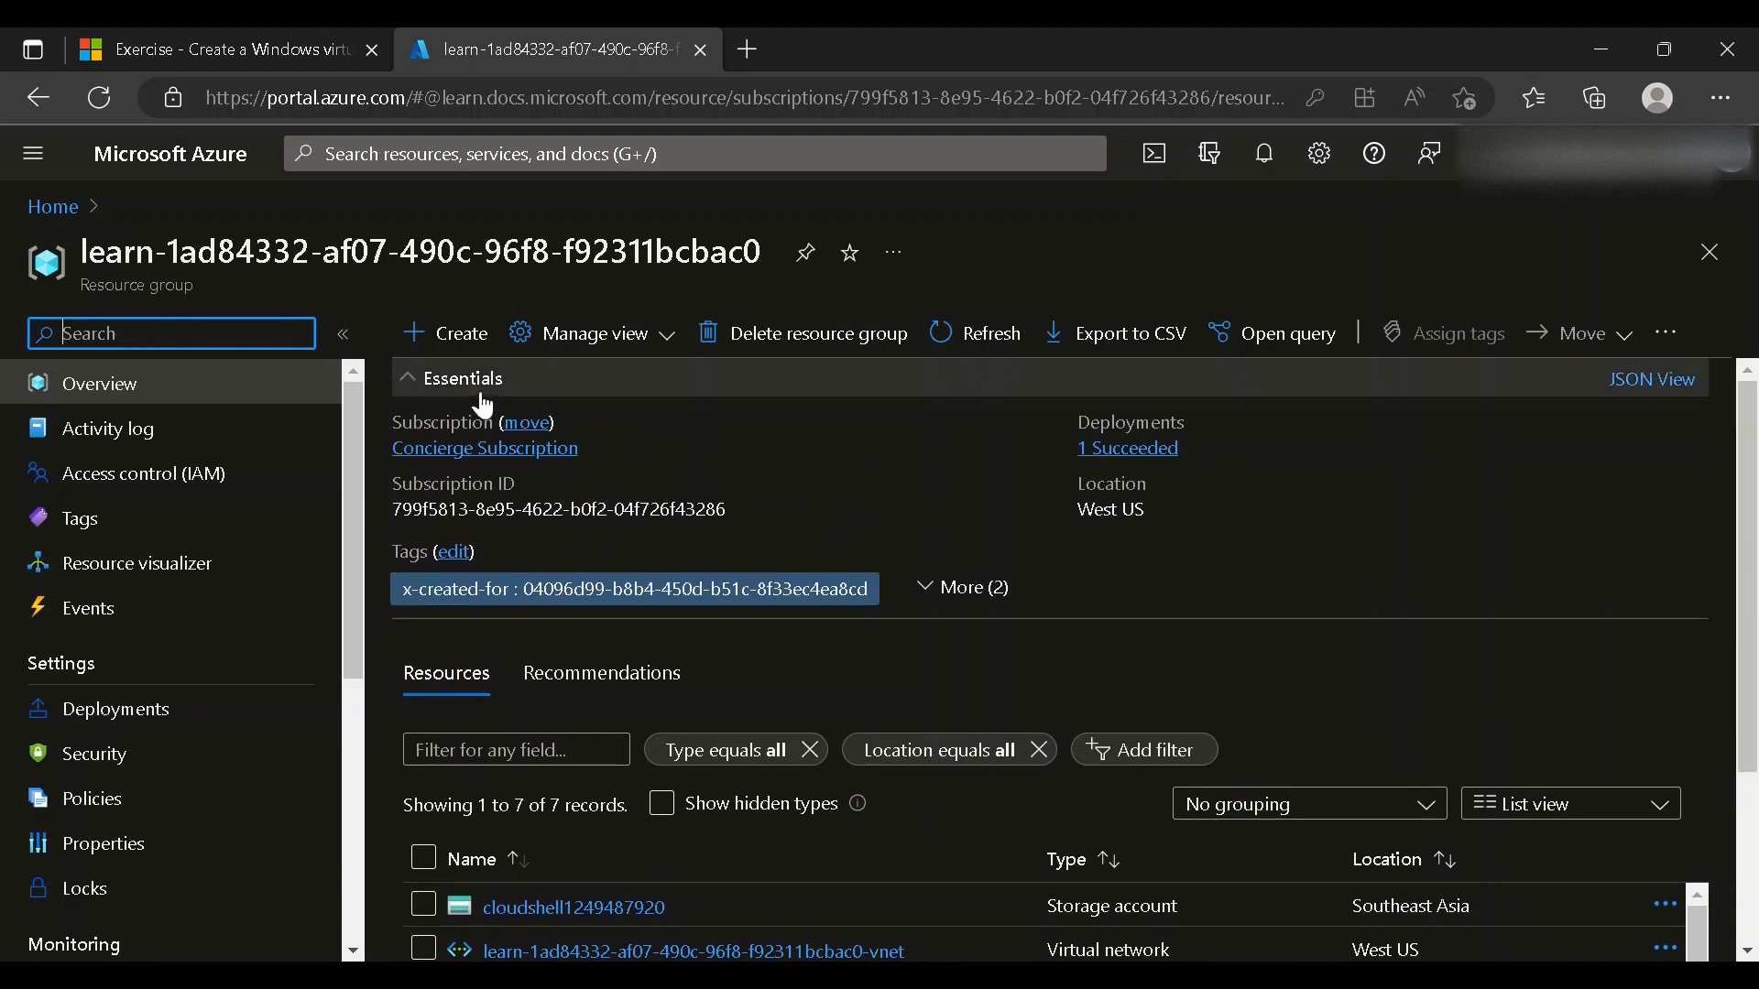
click(428, 390)
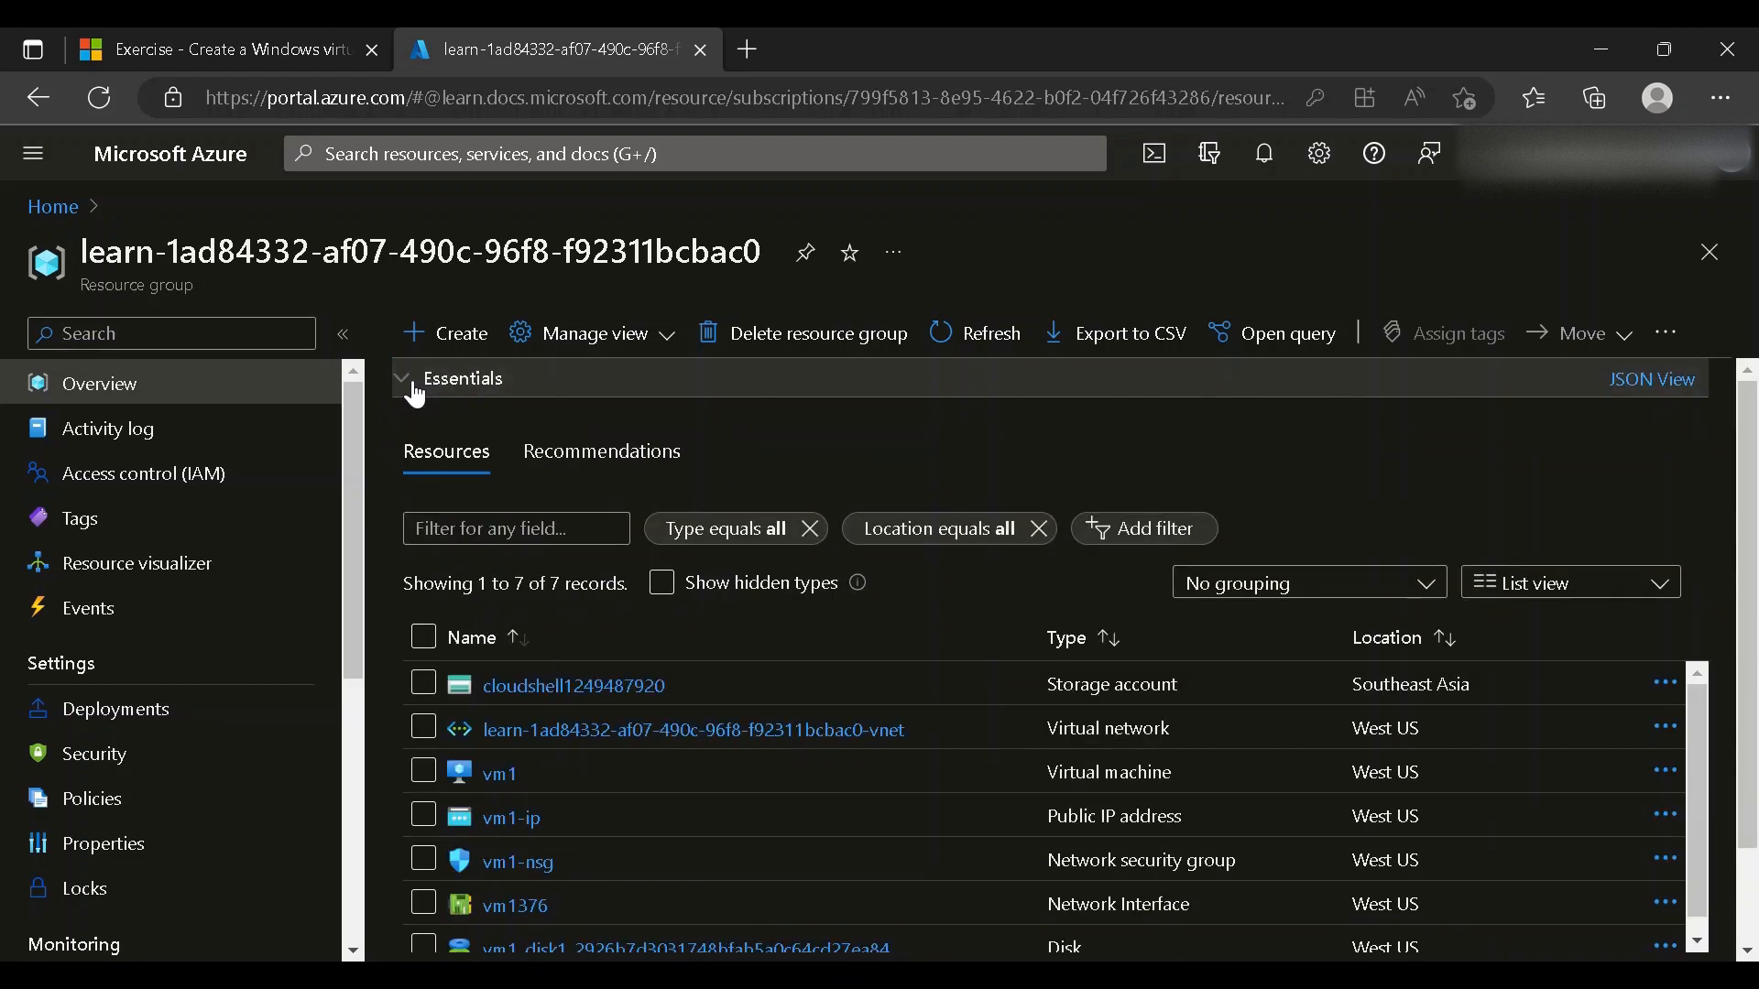
drag(1754, 520, 1754, 634)
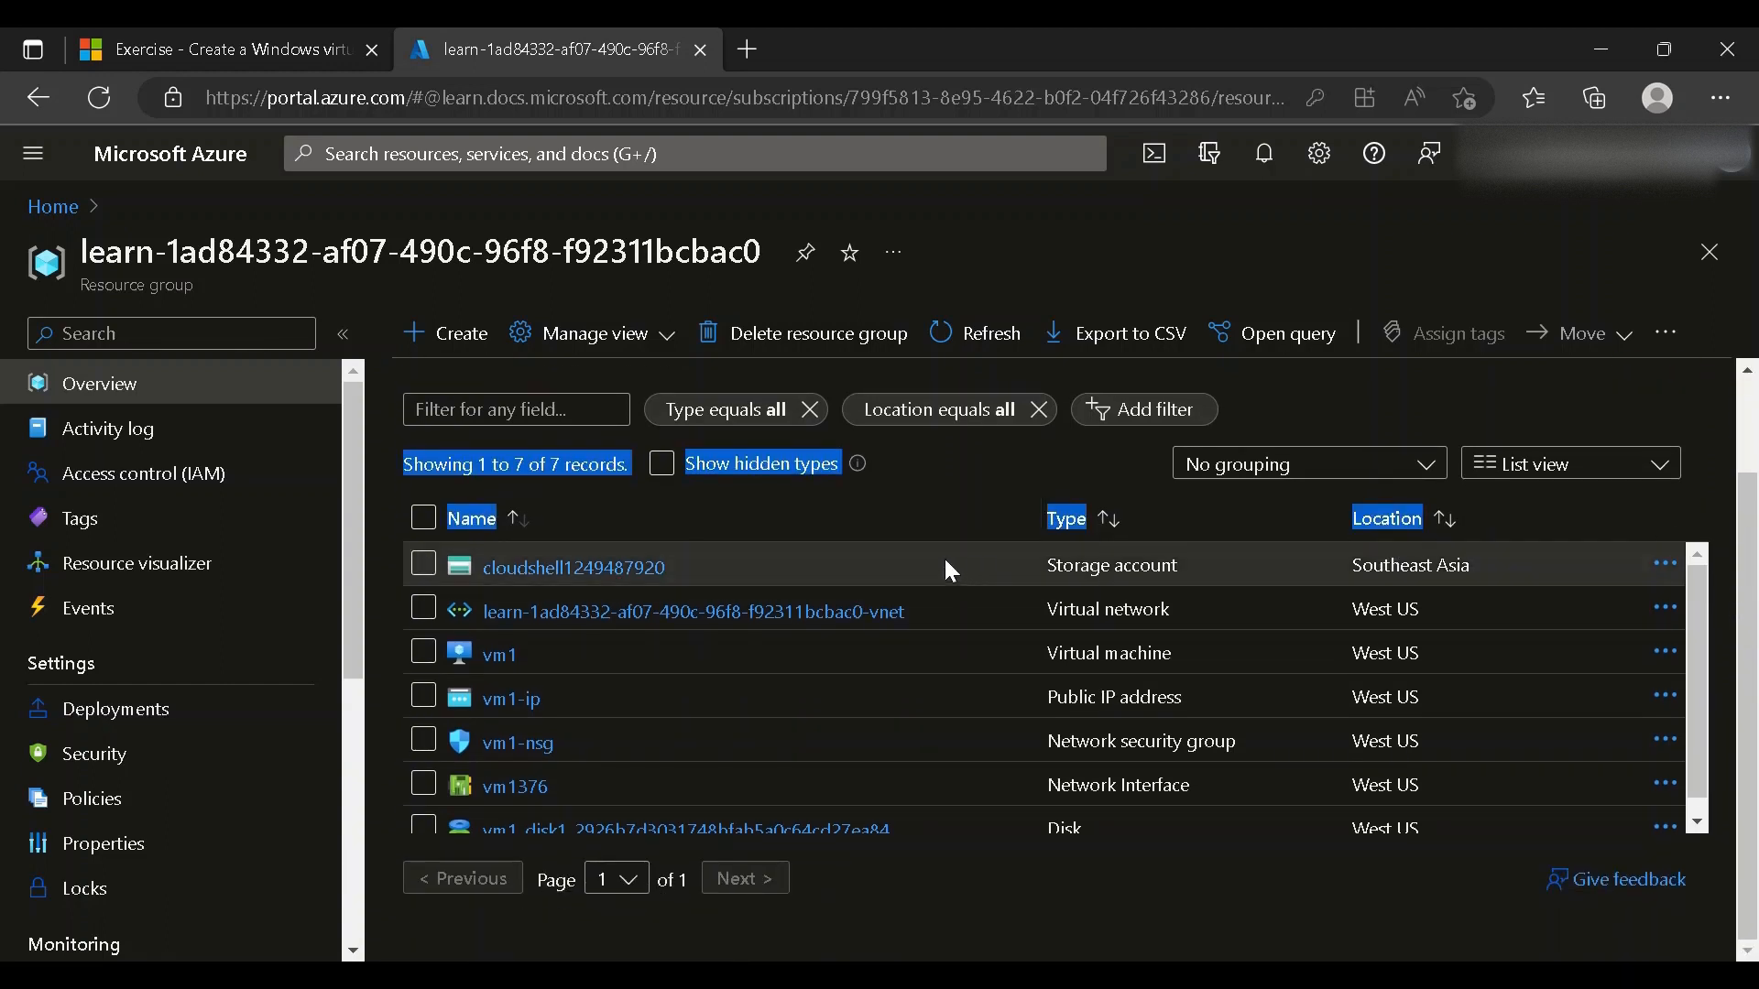
Sort the resource list by name in descending order, and by type in ascending and descending order.
click(939, 520)
click(939, 519)
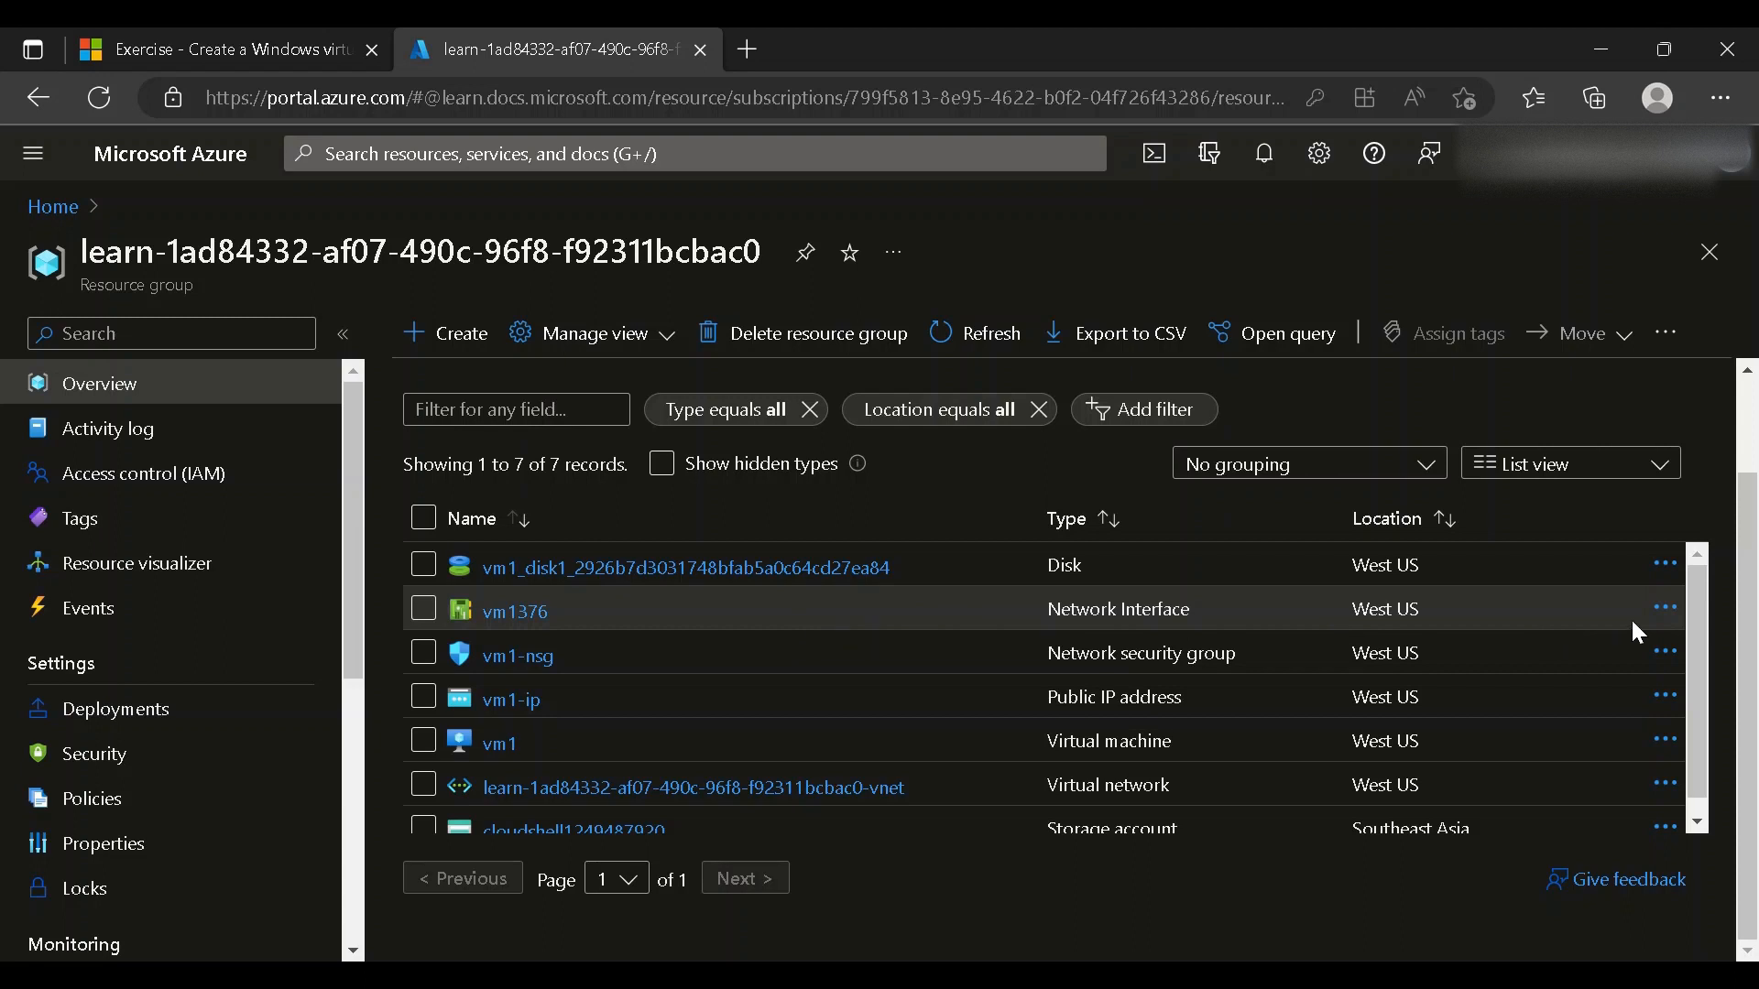
click(1108, 519)
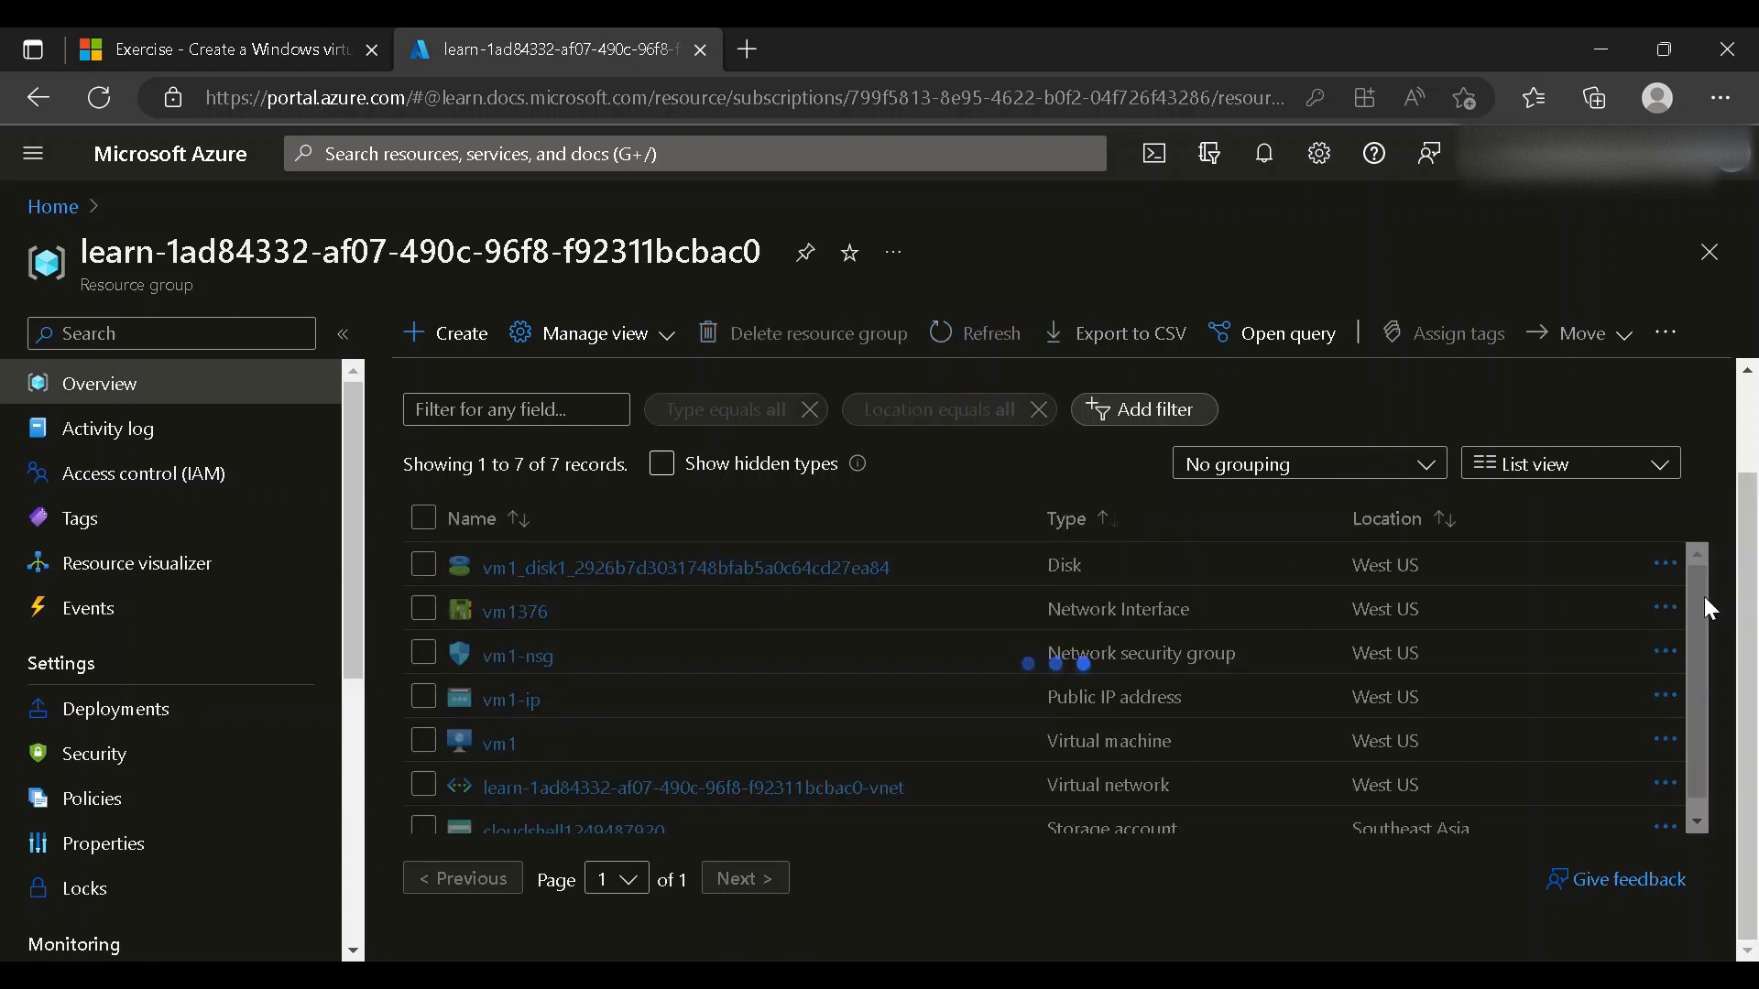
click(1107, 522)
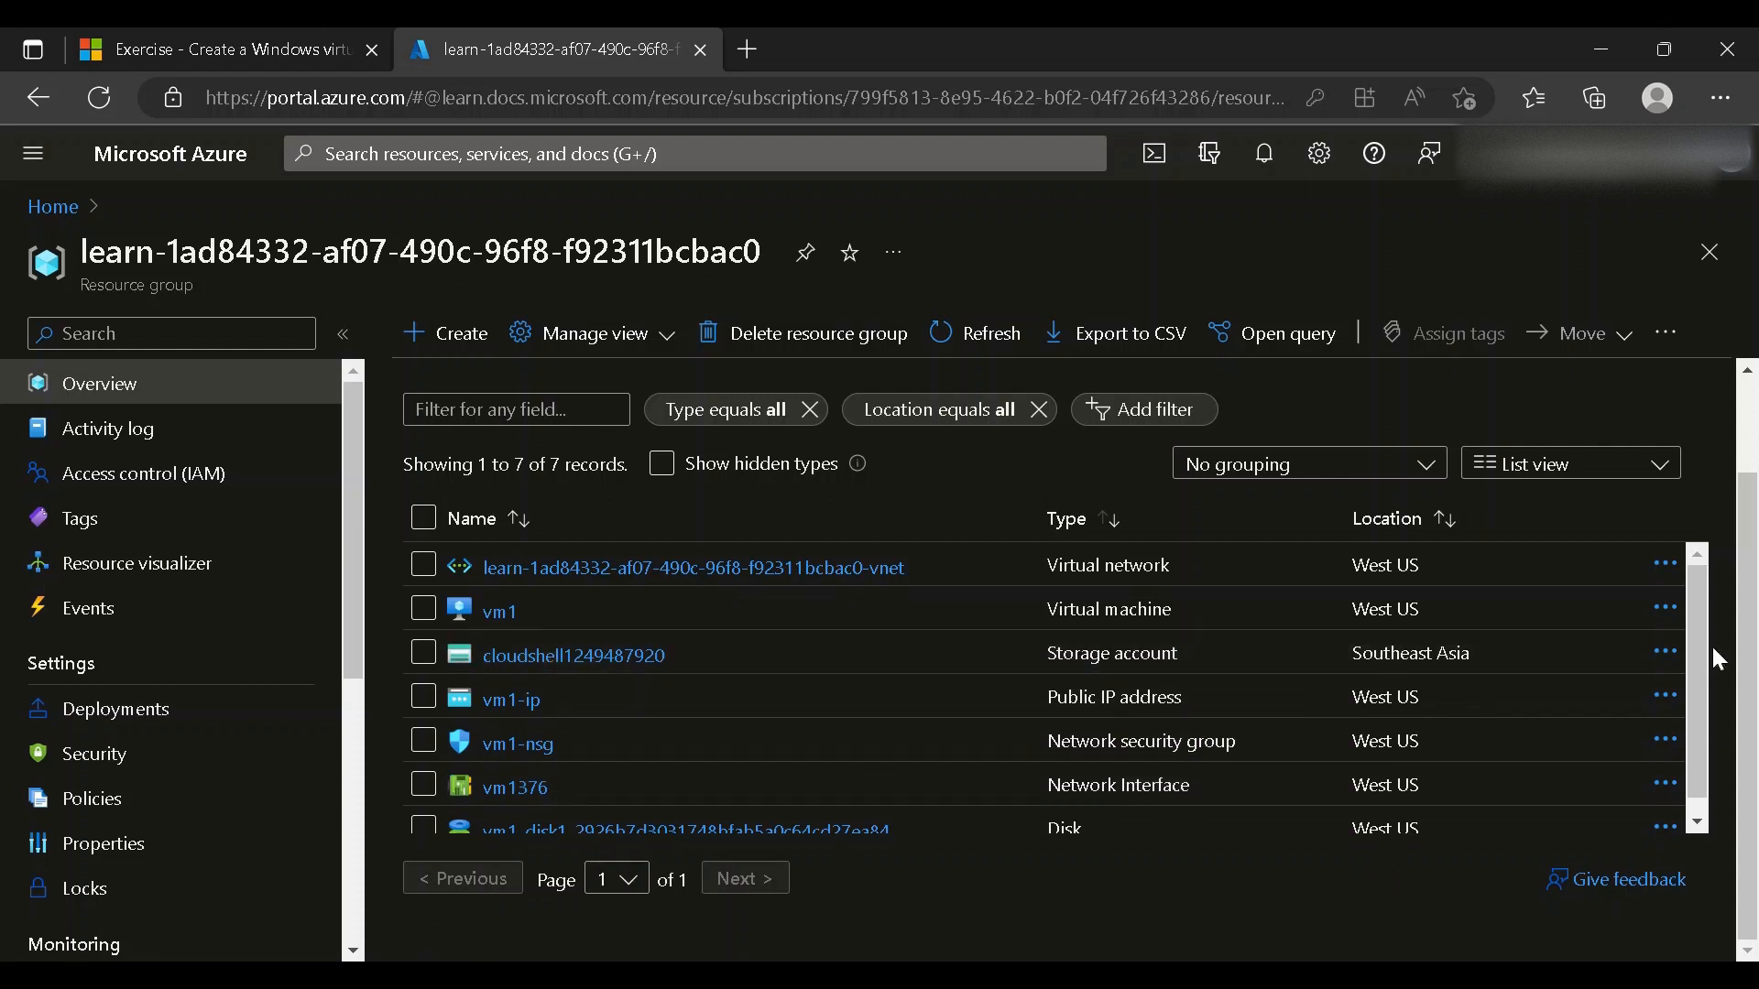
scroll(1698, 659, down, 1)
scroll(1698, 602, up, 1)
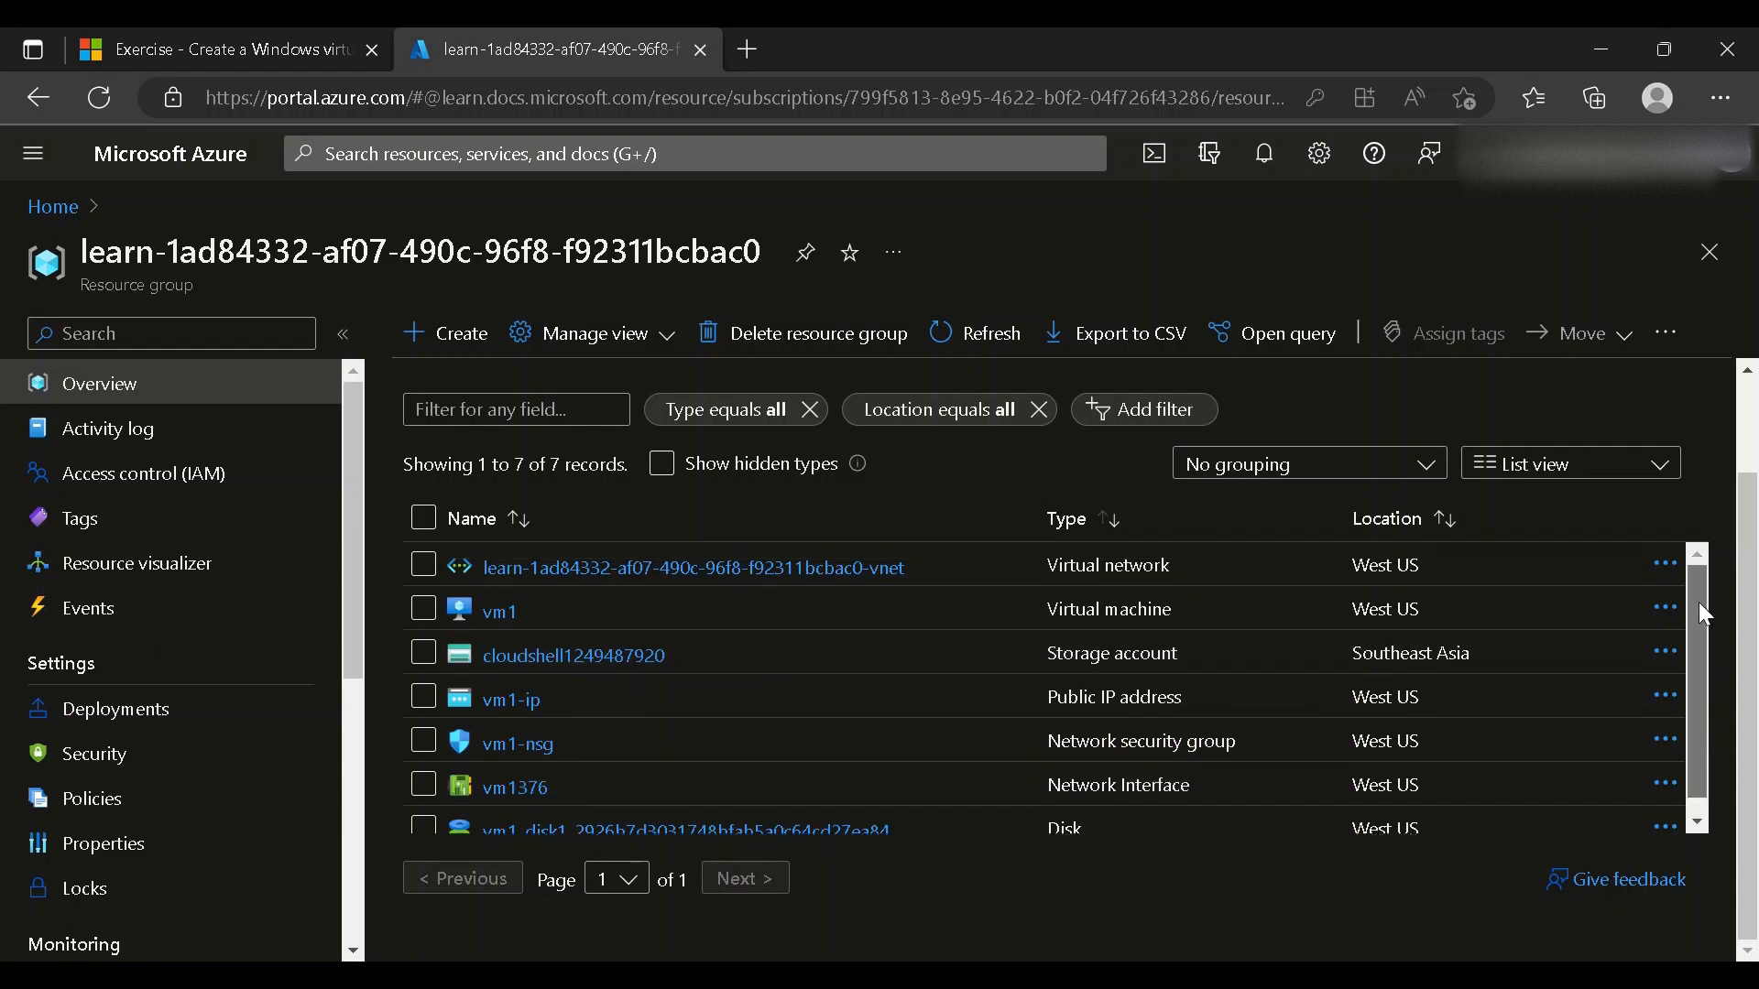
Group the resources by type and open the vm1 virtual machine.
click(1431, 482)
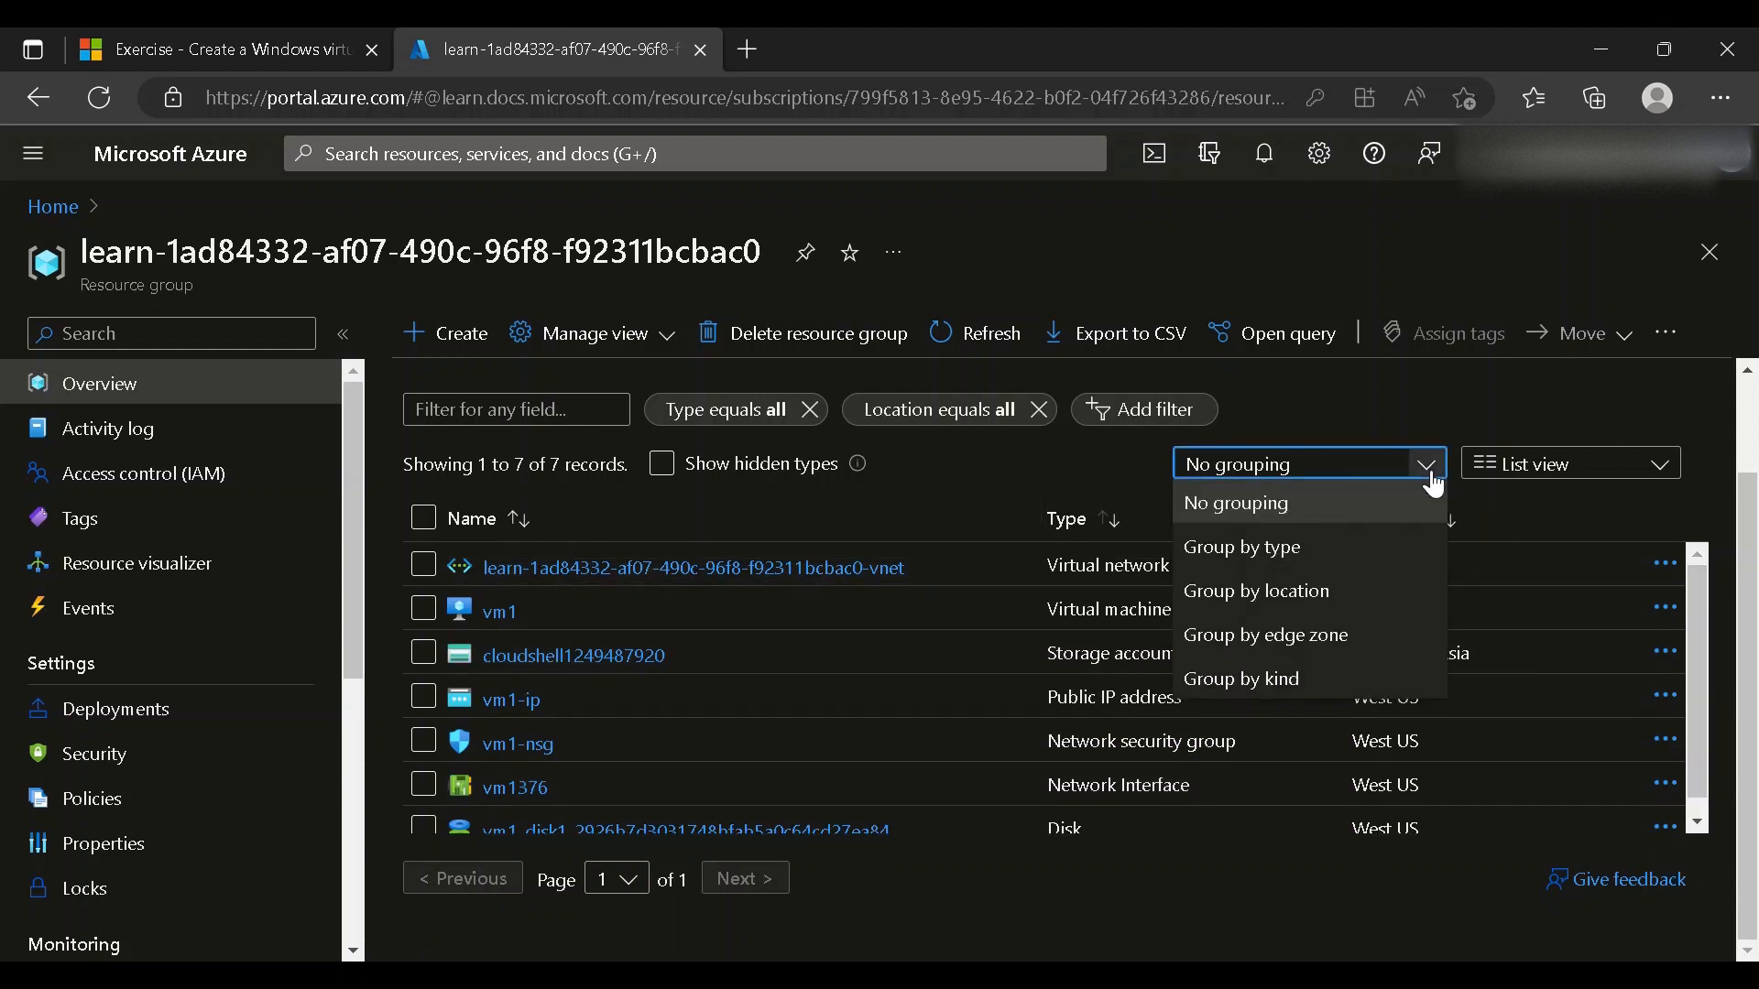
click(1298, 549)
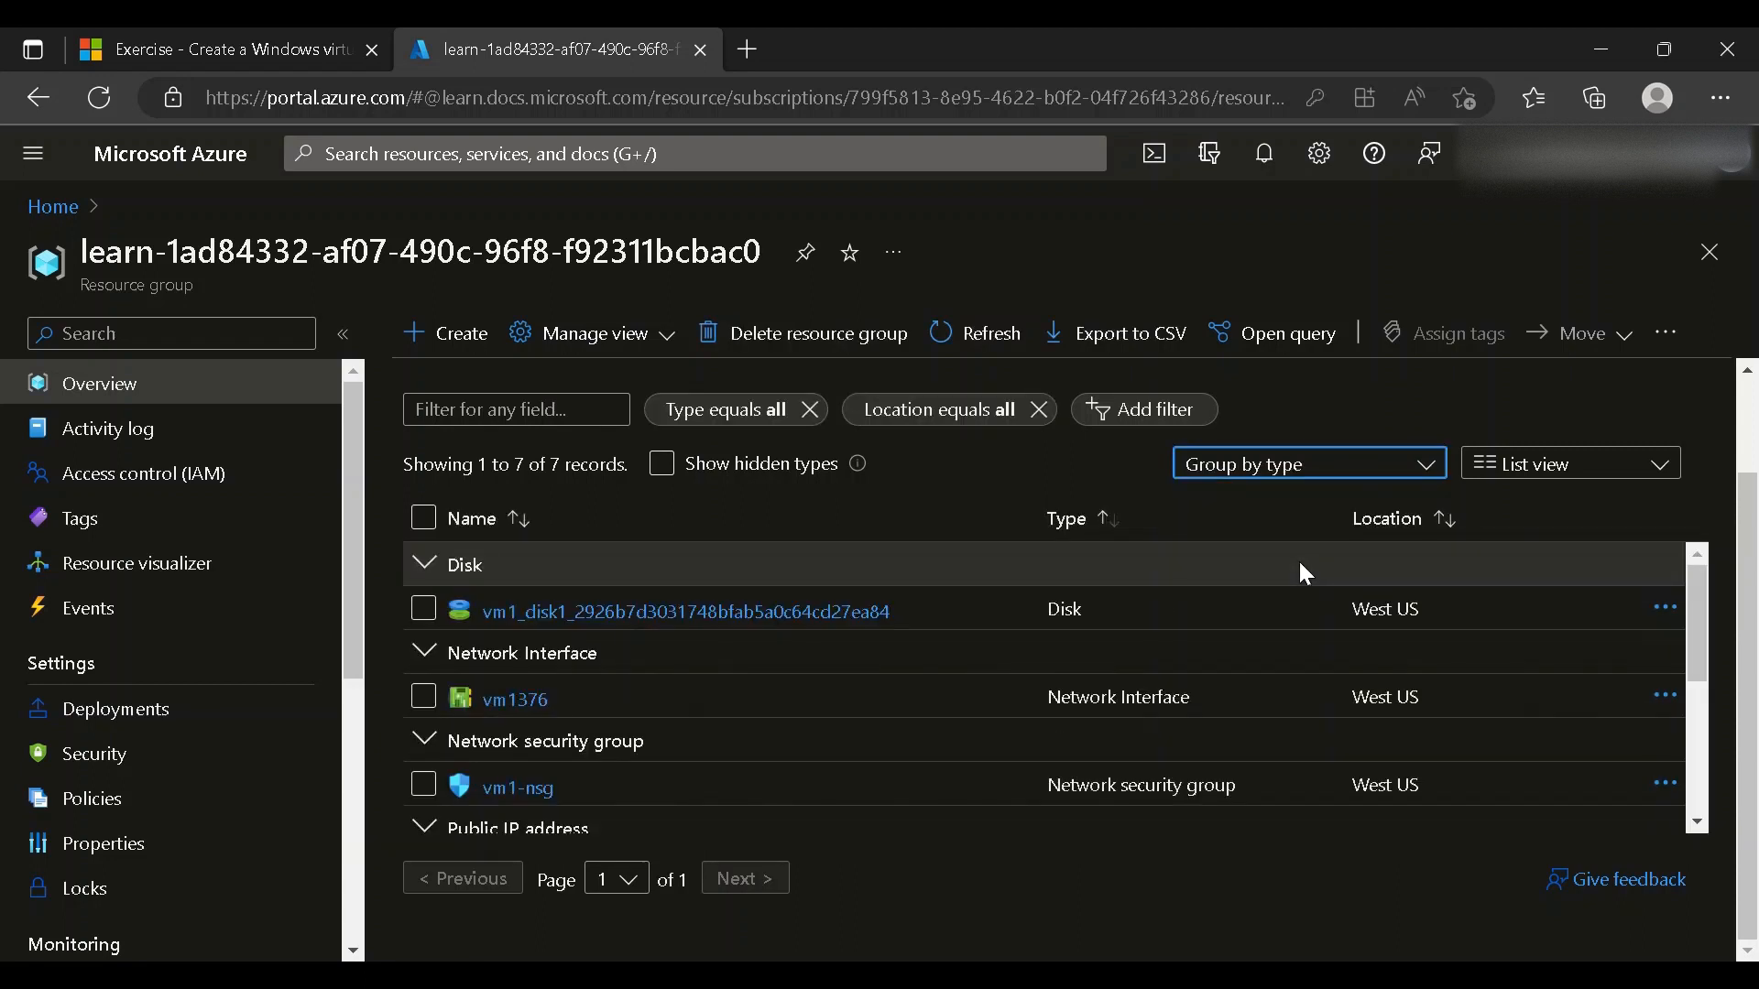
drag(1694, 593, 1717, 766)
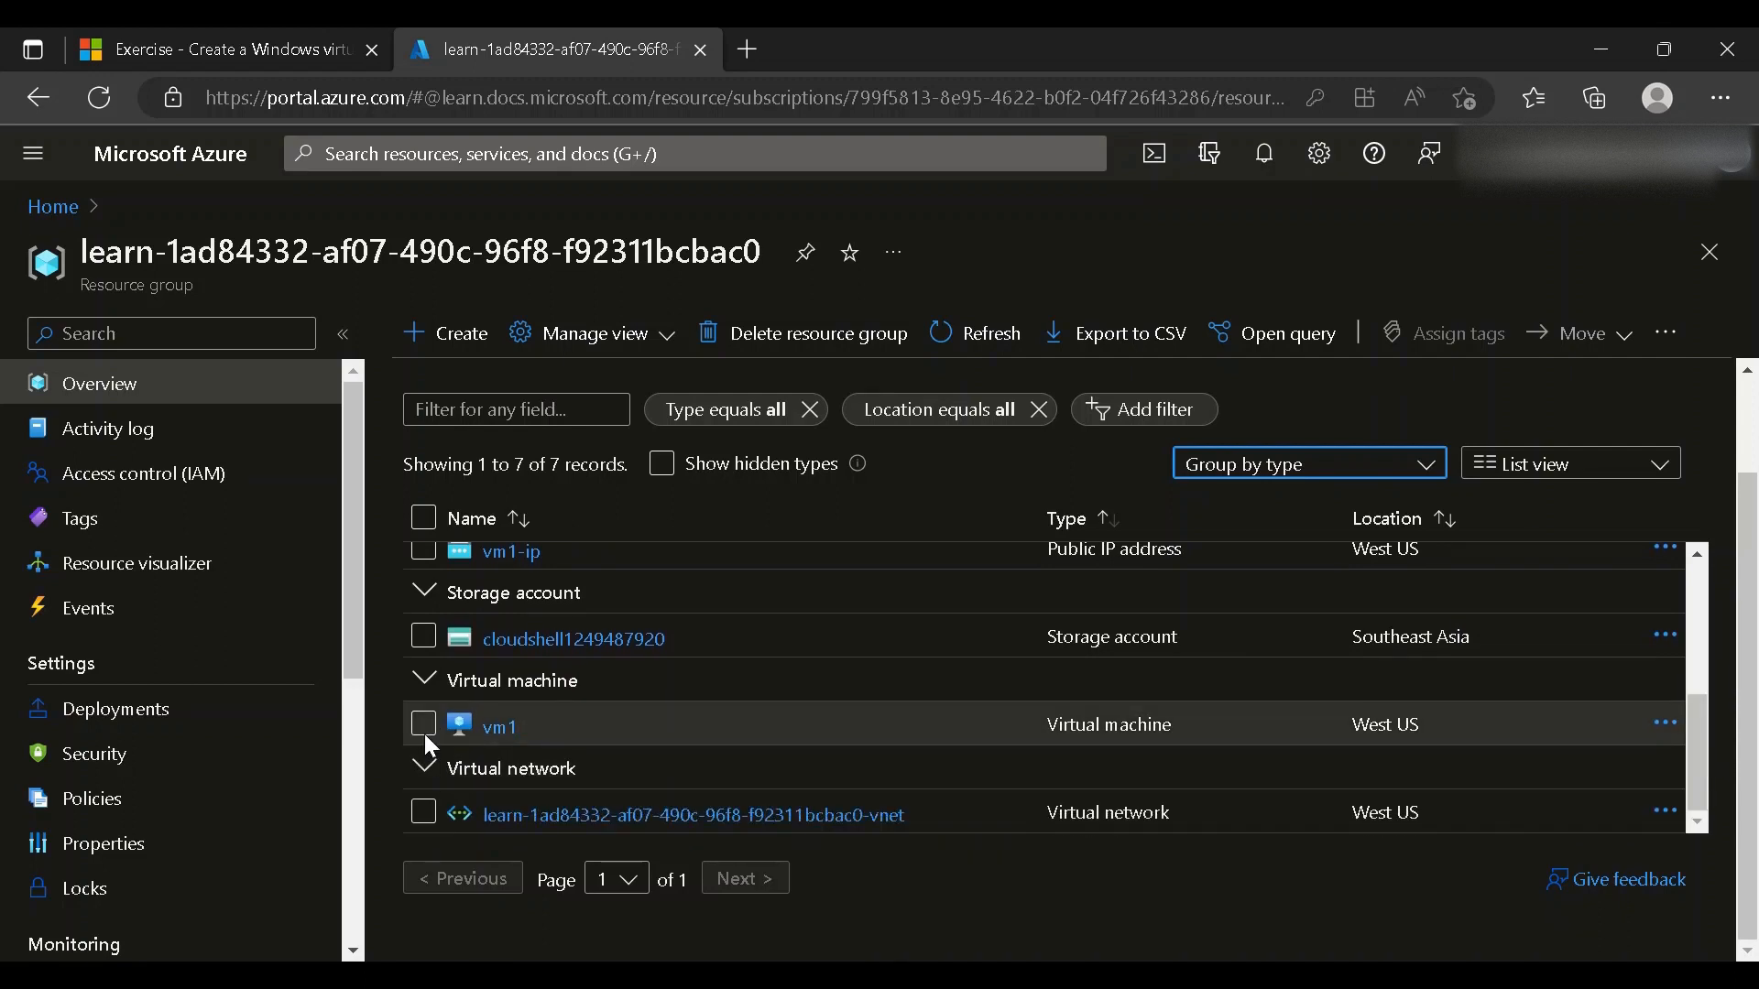
click(502, 729)
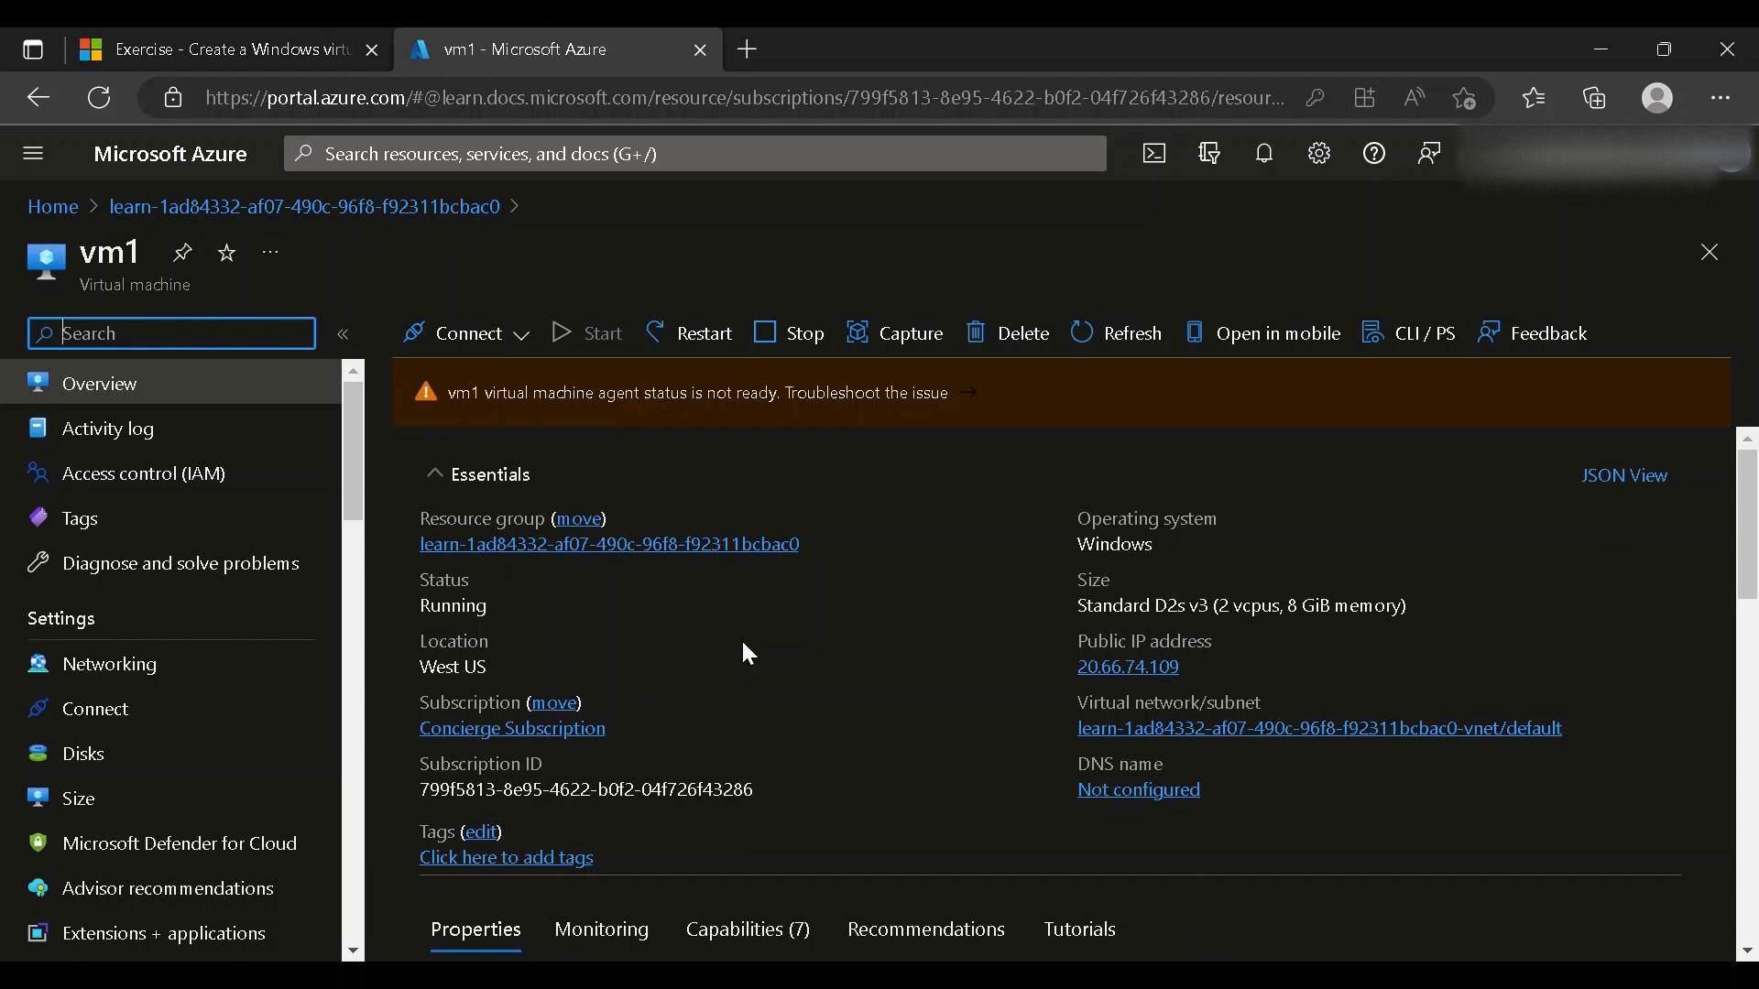
Look through vm1's side menu to the Automation section and open its Export template page.
drag(357, 458, 377, 911)
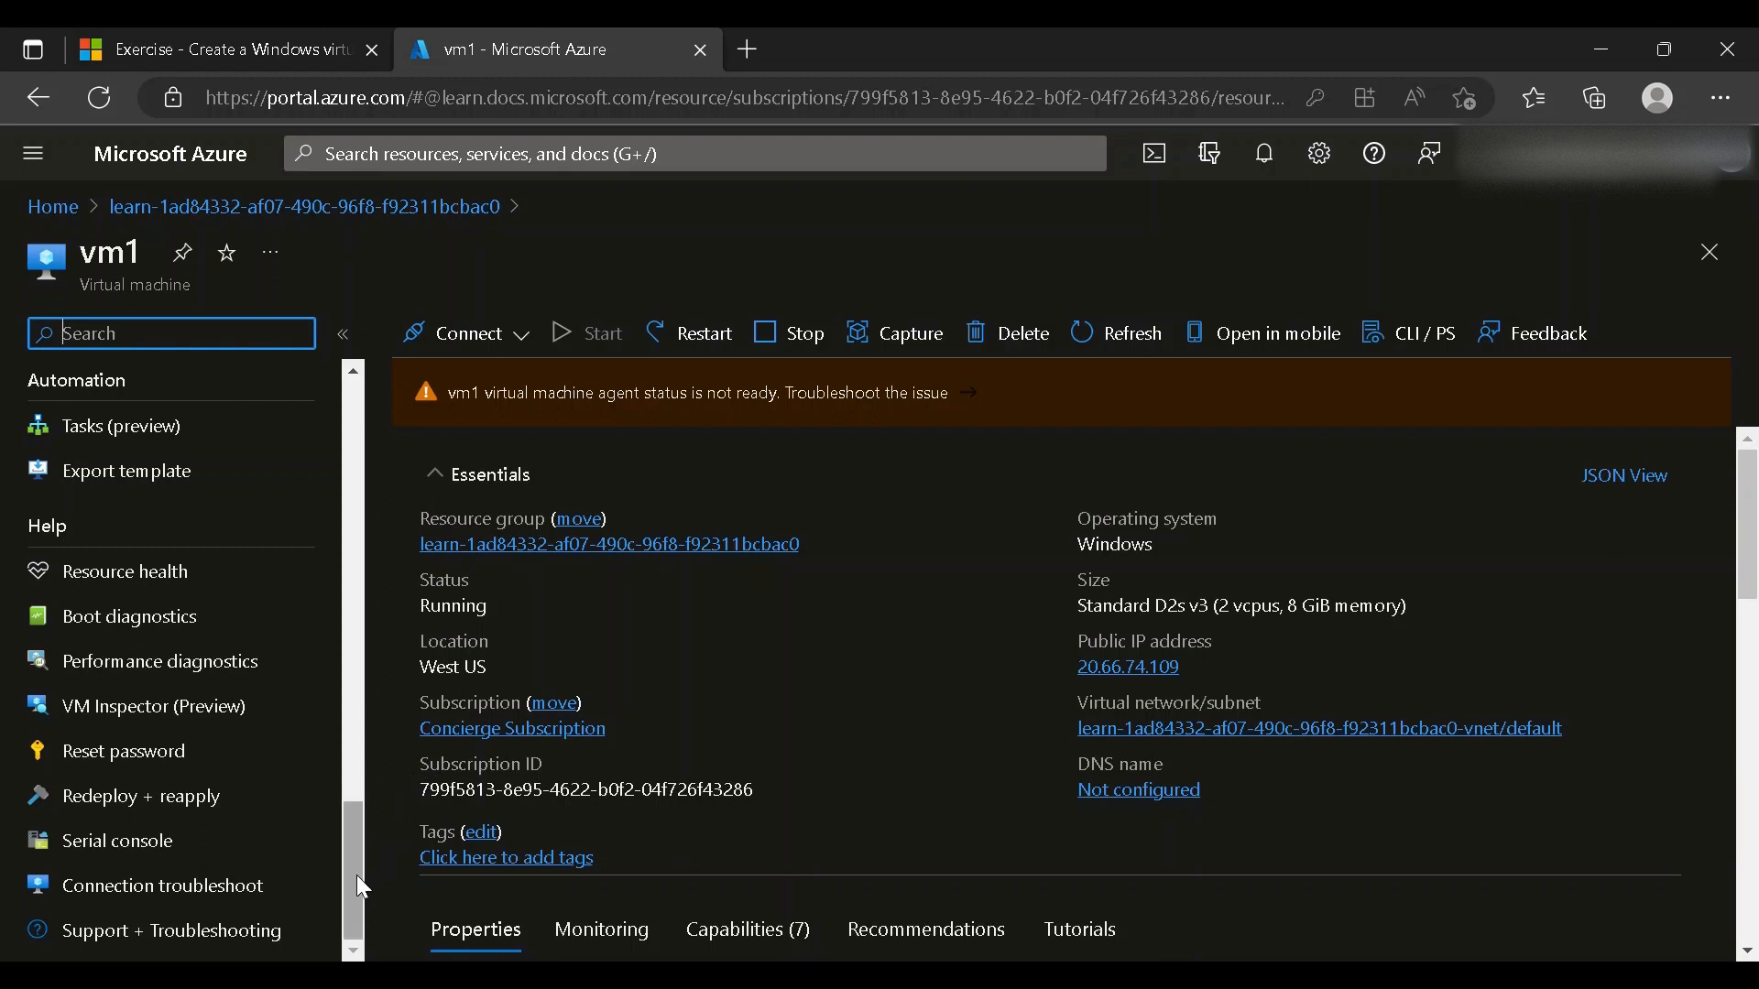
drag(355, 876, 357, 847)
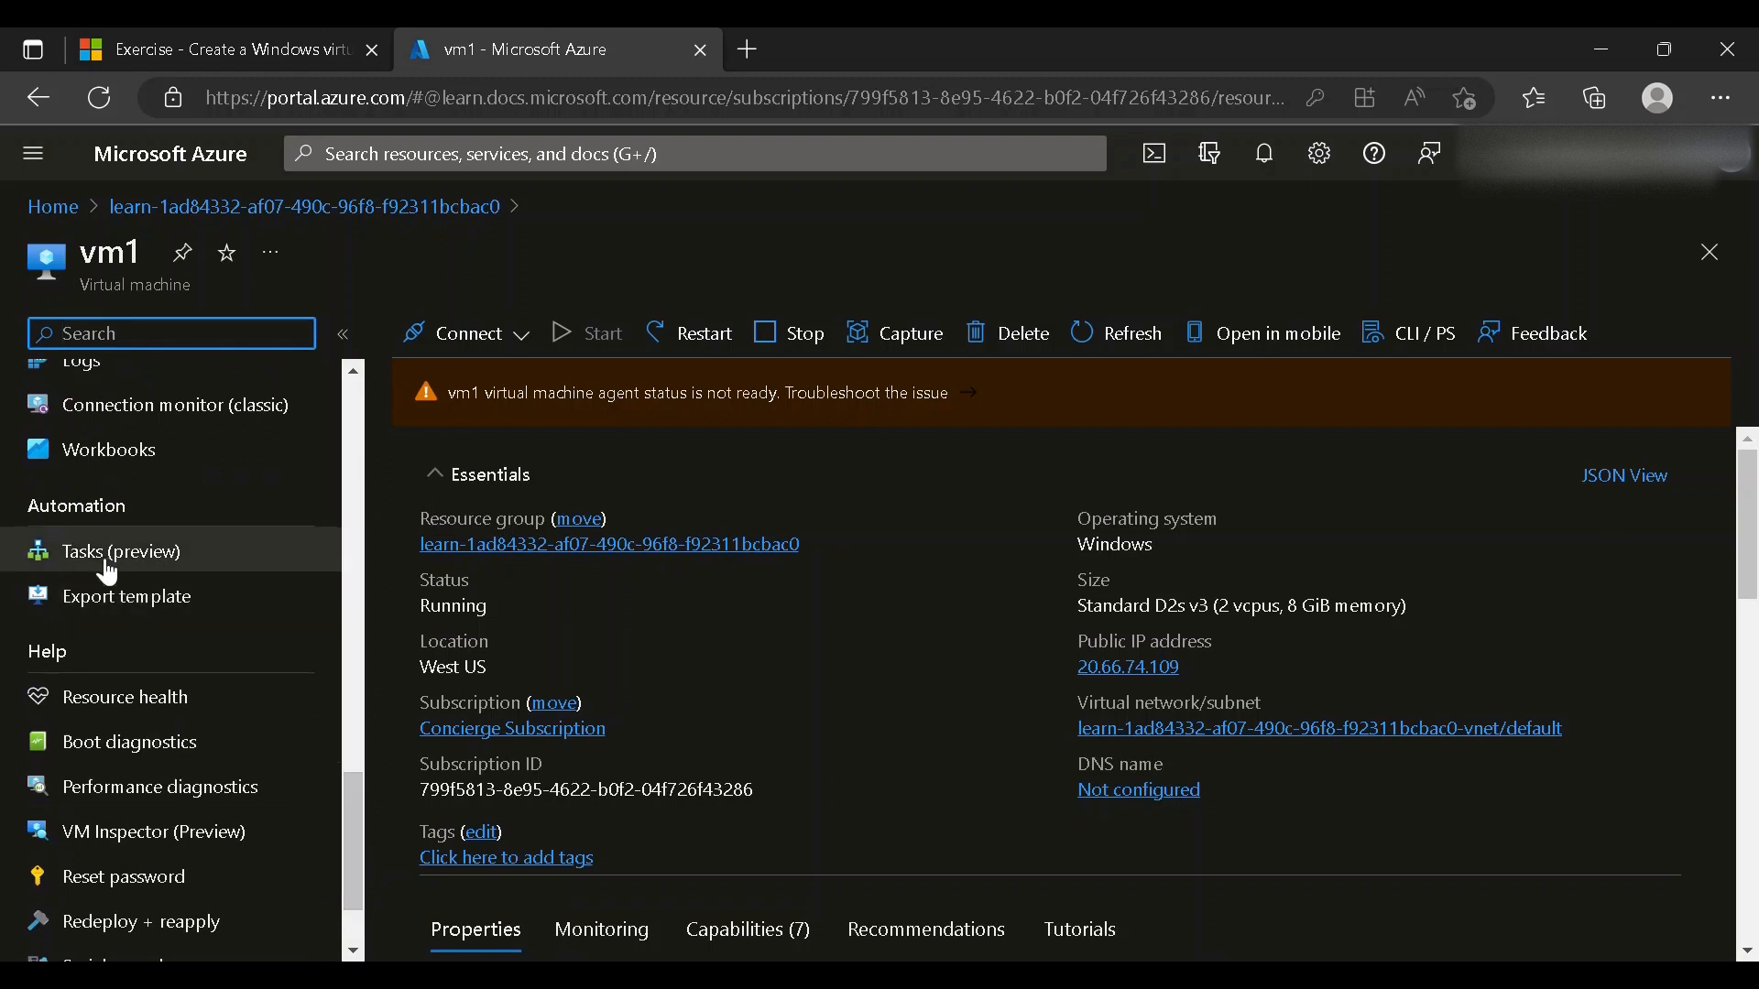
drag(19, 502, 129, 503)
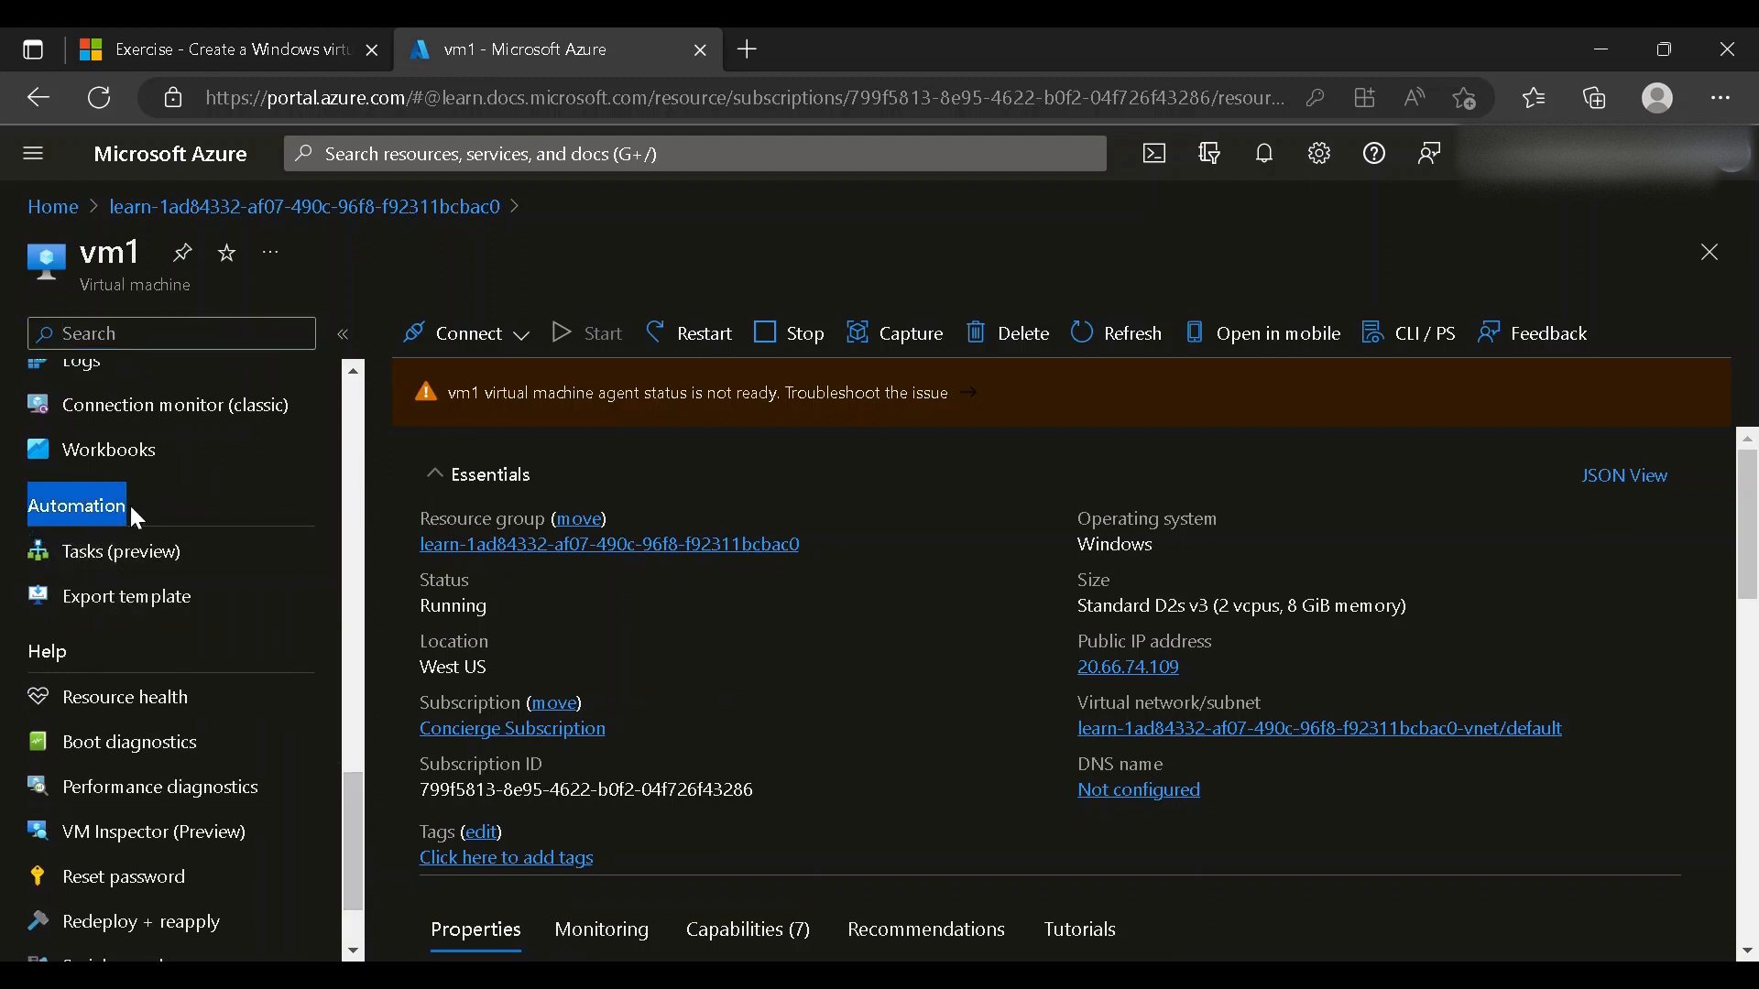
click(244, 503)
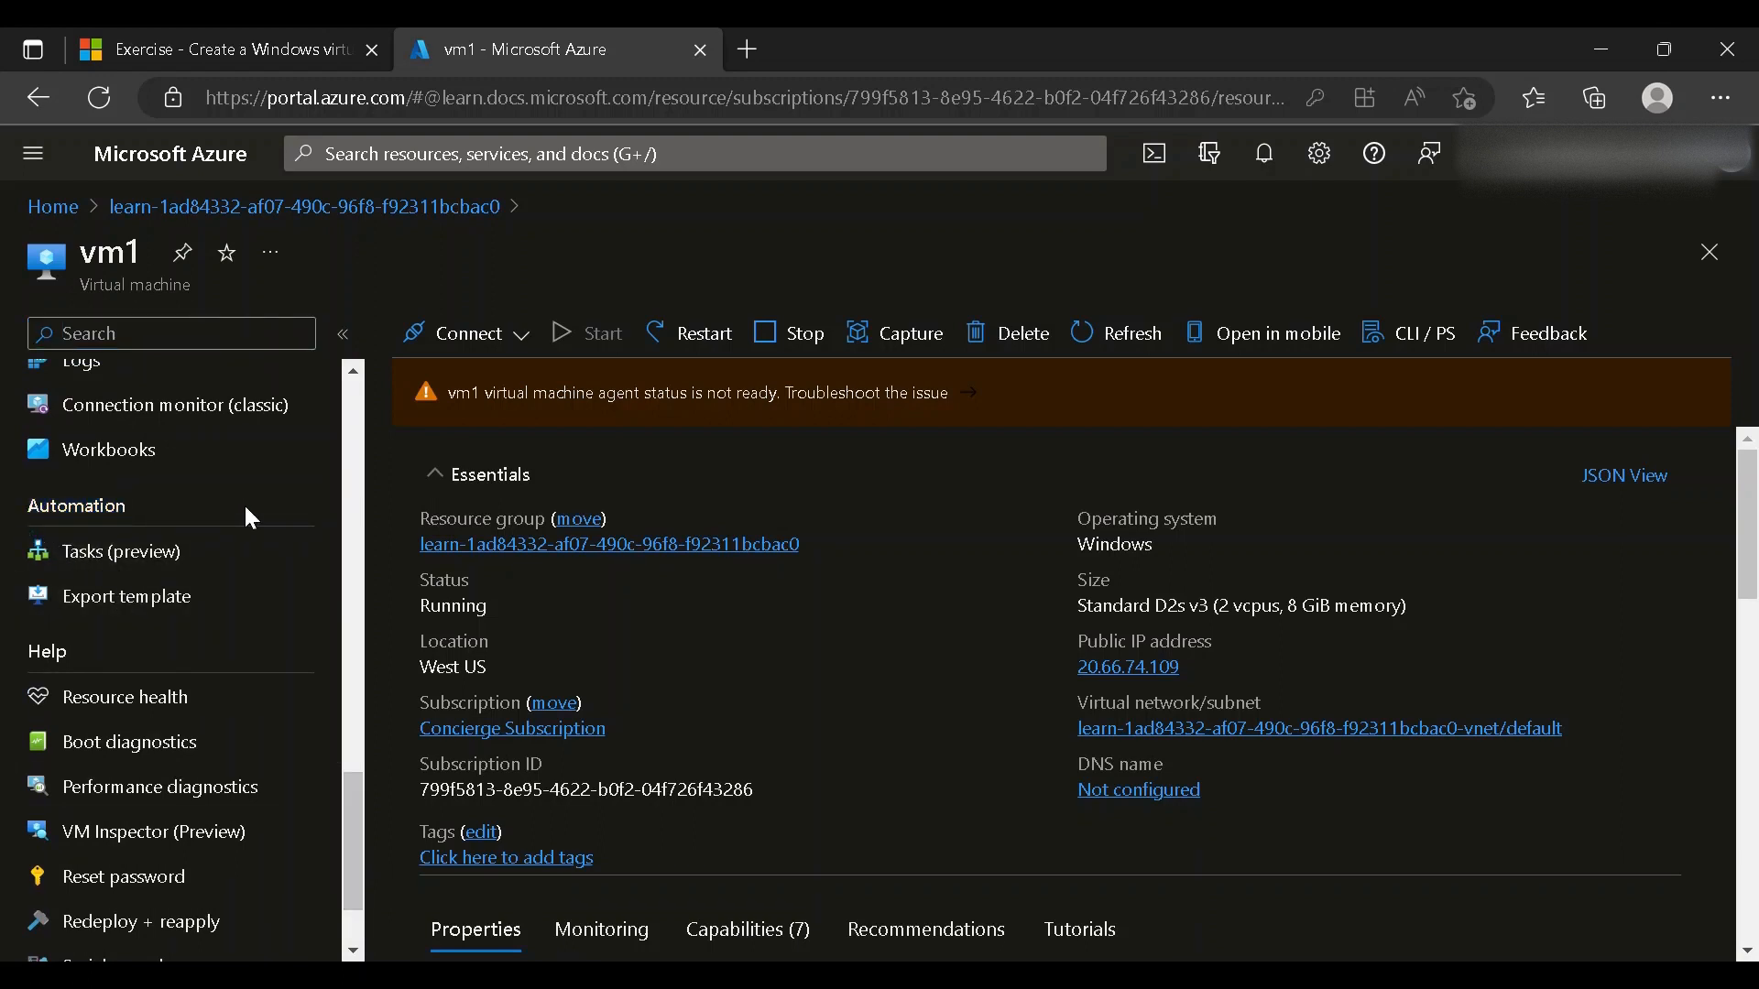
click(159, 615)
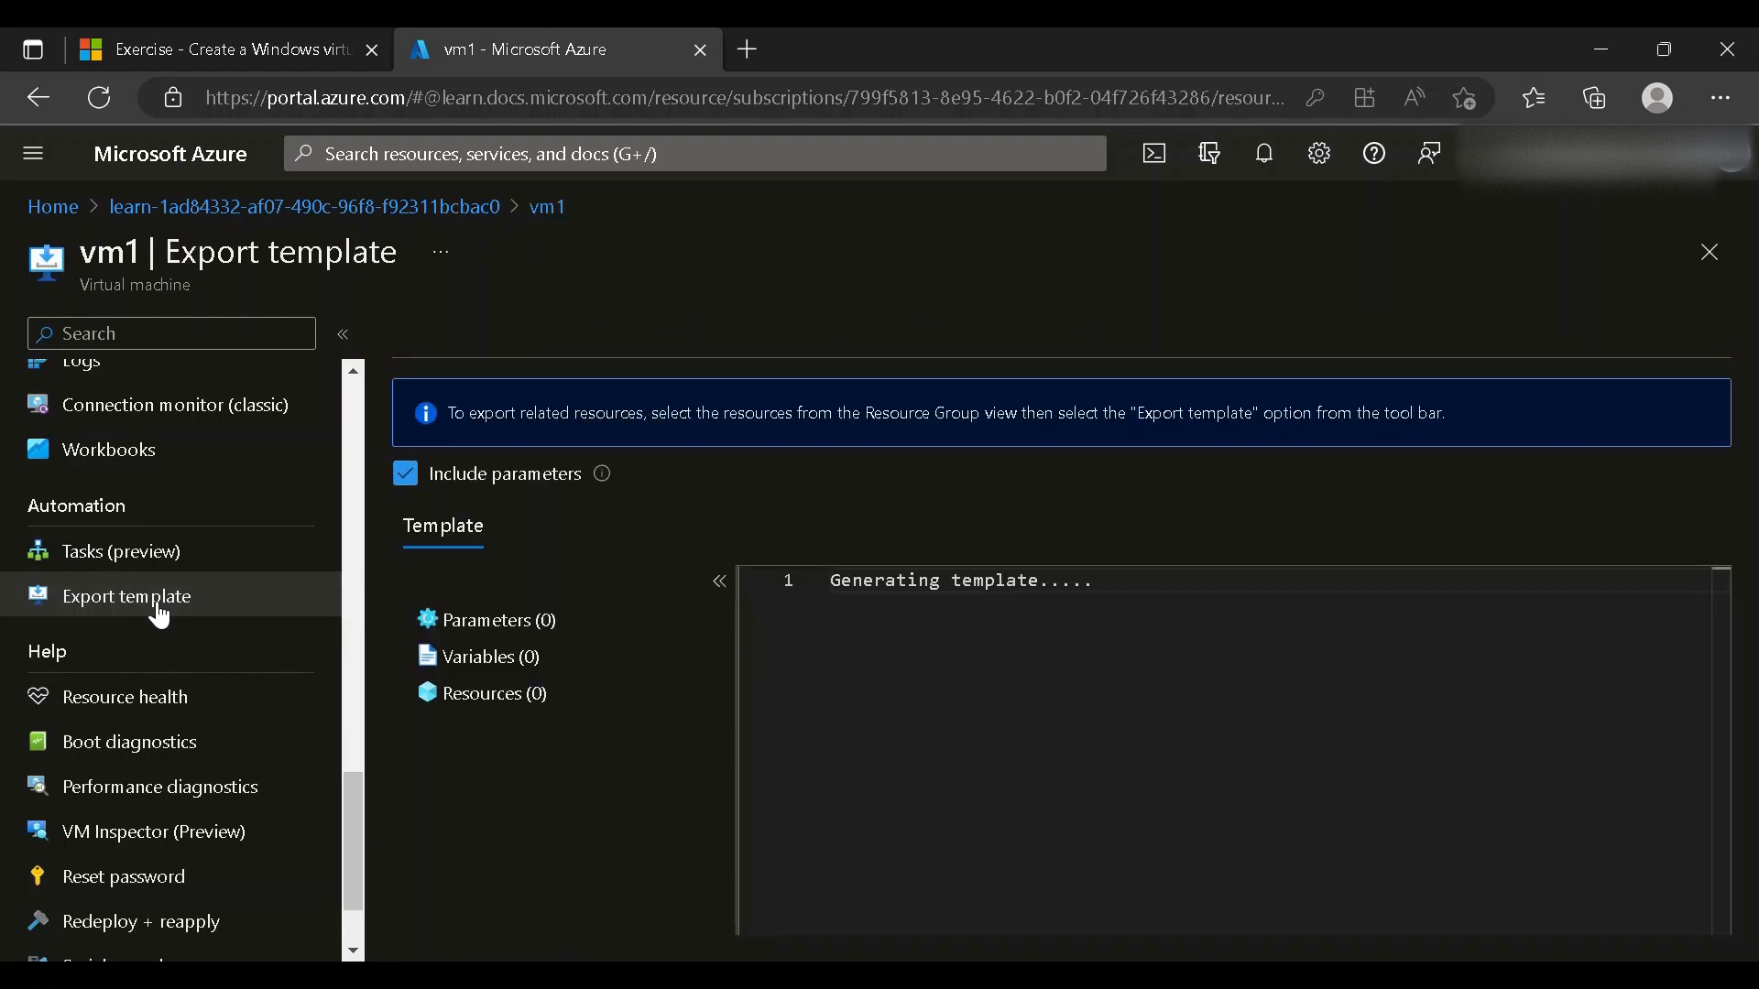
Collapse the side menu on the Export template page and view the exported parameters JSON.
click(343, 334)
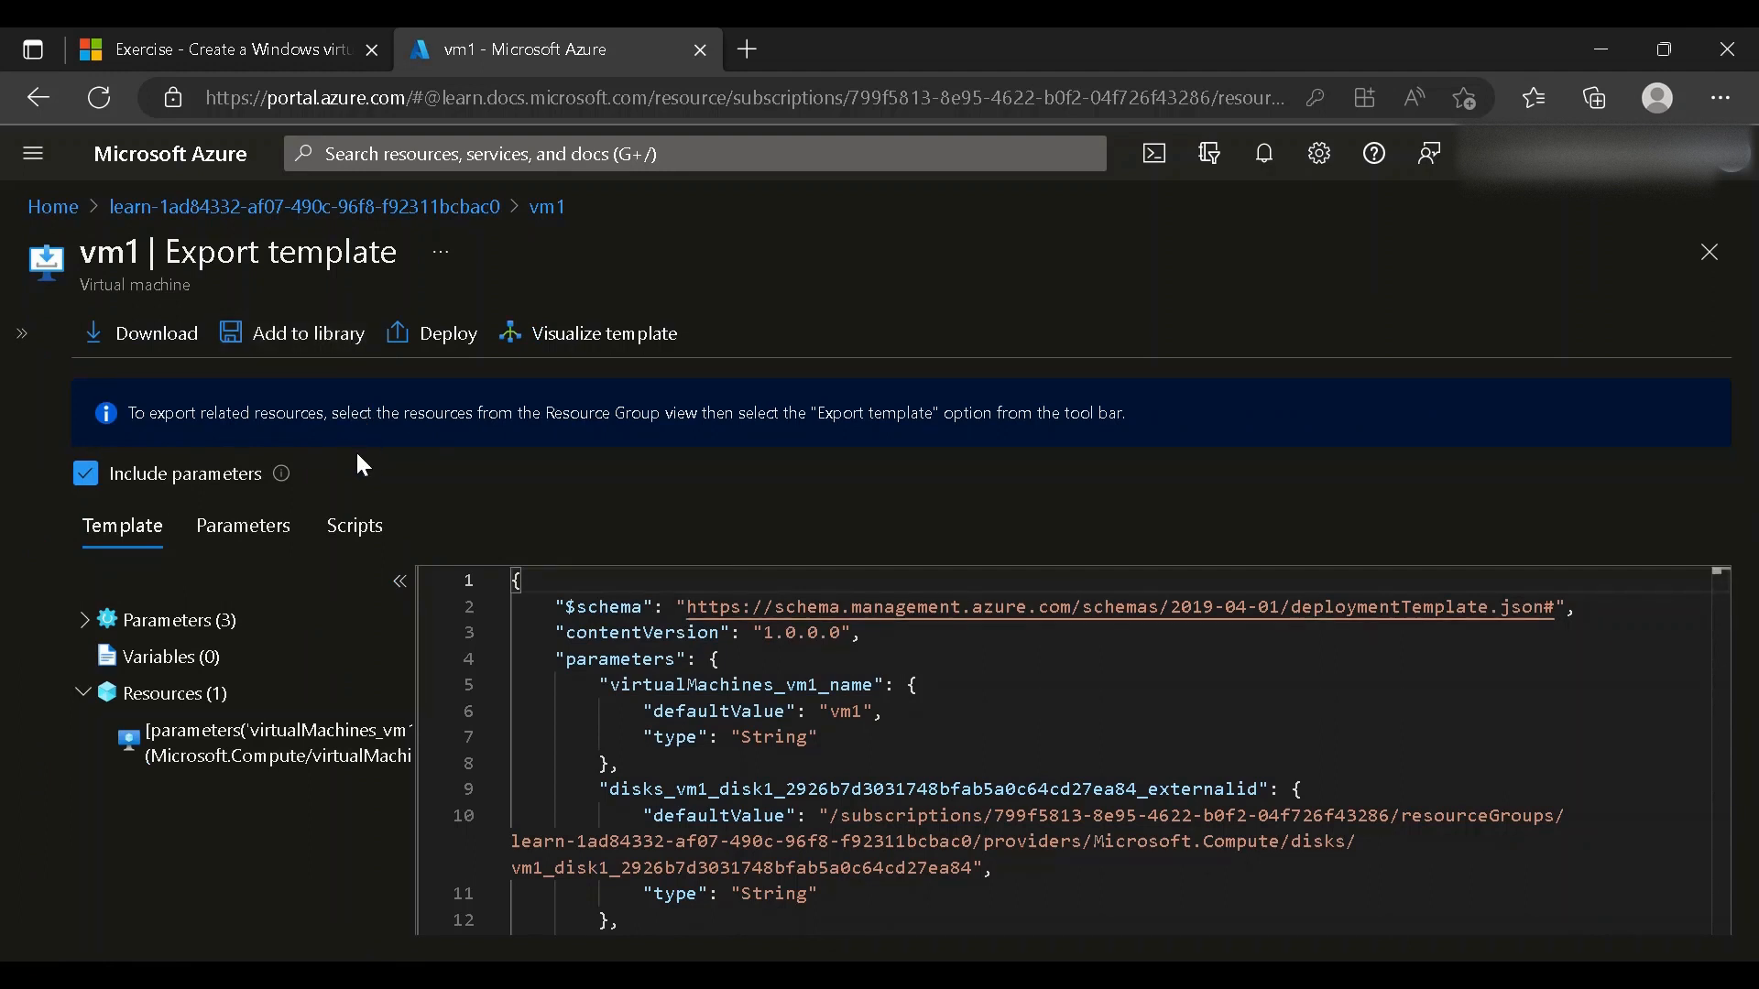
click(161, 355)
click(257, 547)
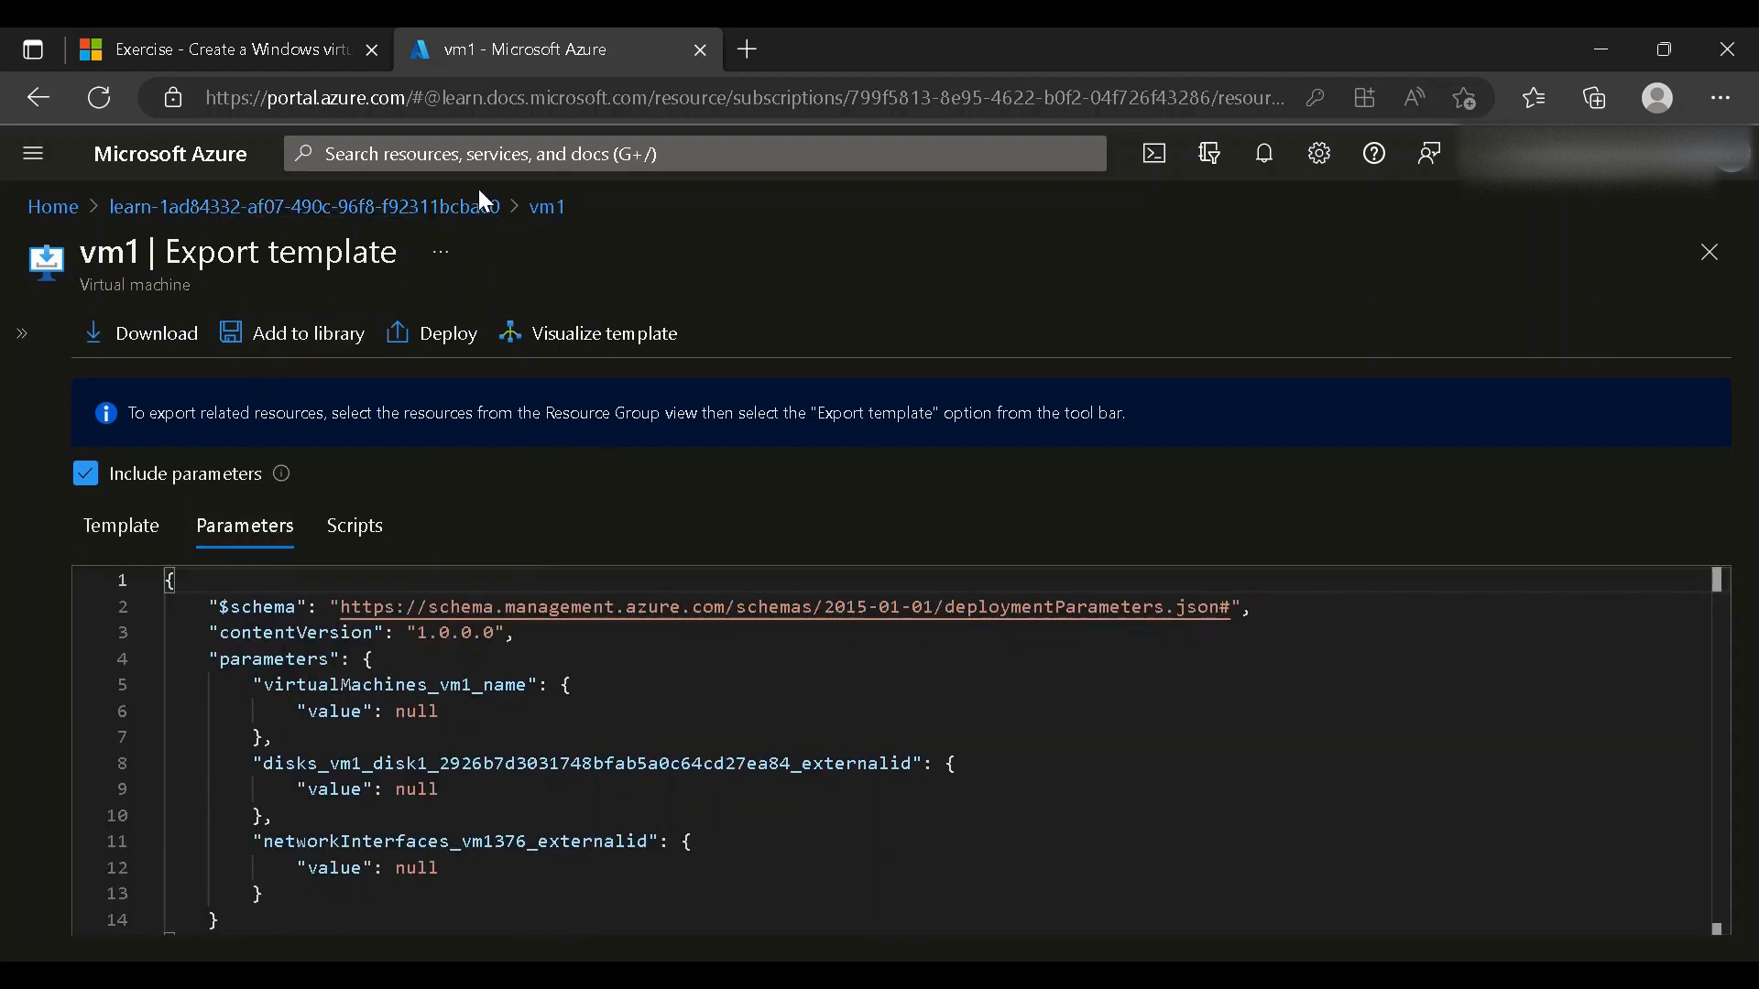
Return to vm1's overview, expand its side menu again, and open the resource group that contains it.
click(557, 212)
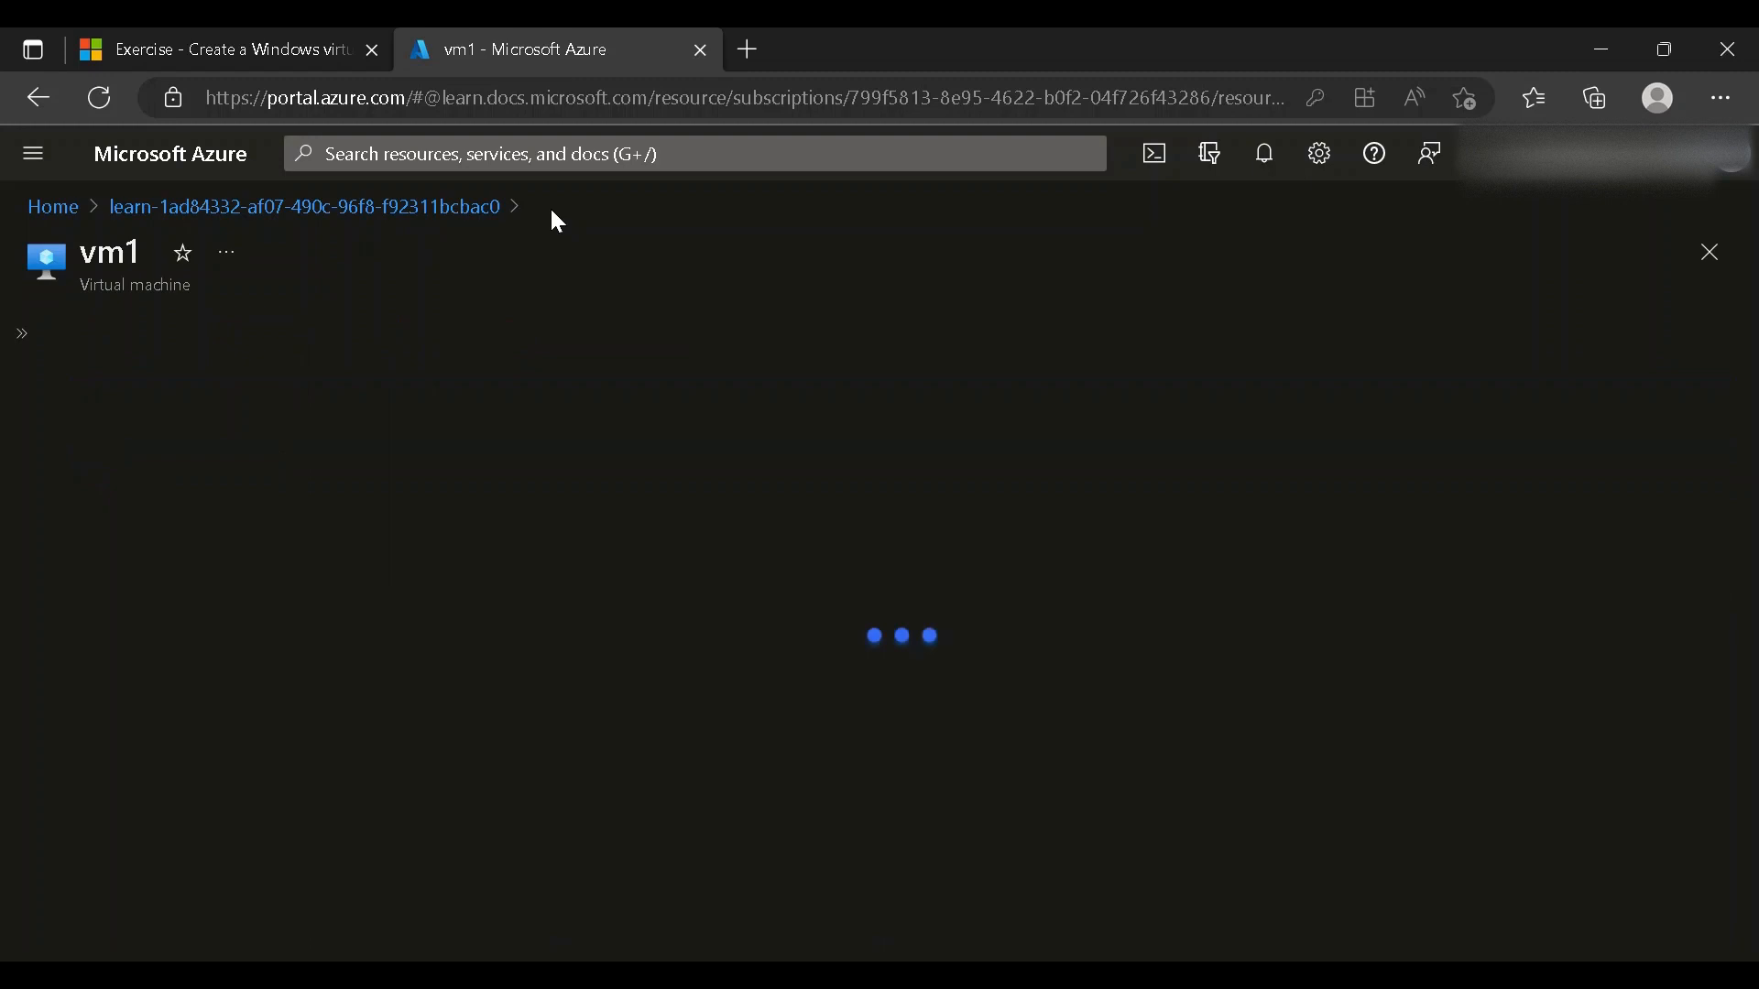
click(37, 335)
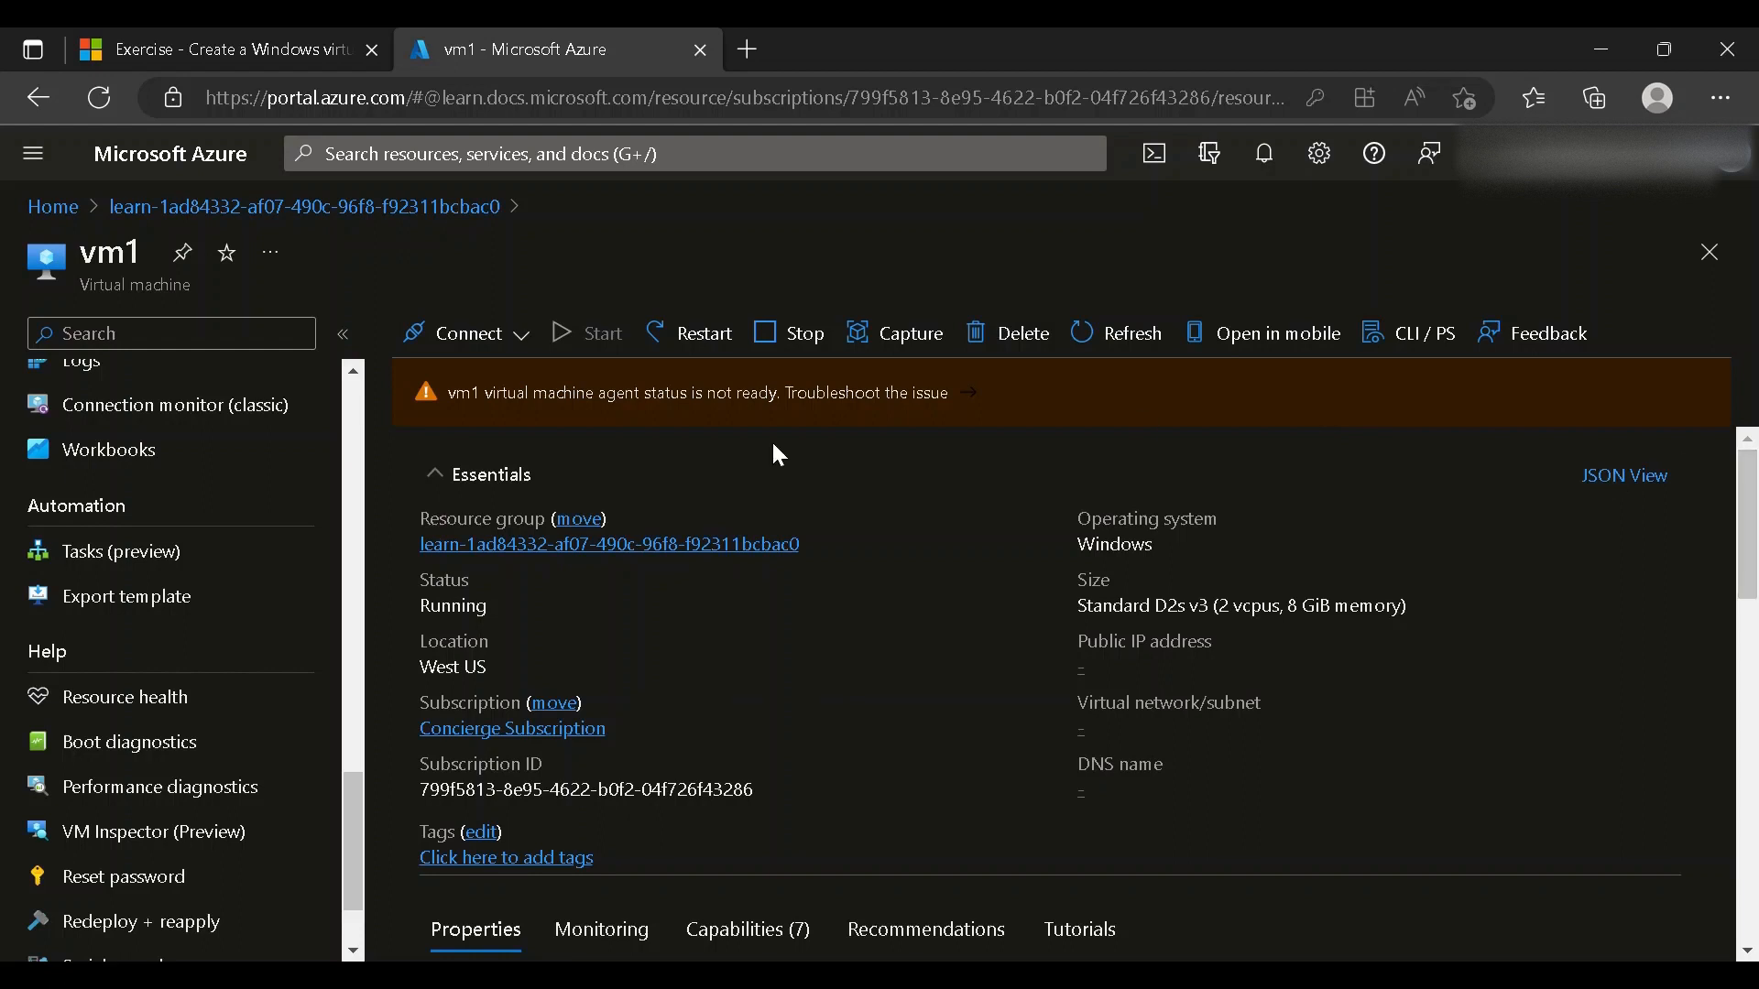
scroll(360, 706, up, 2)
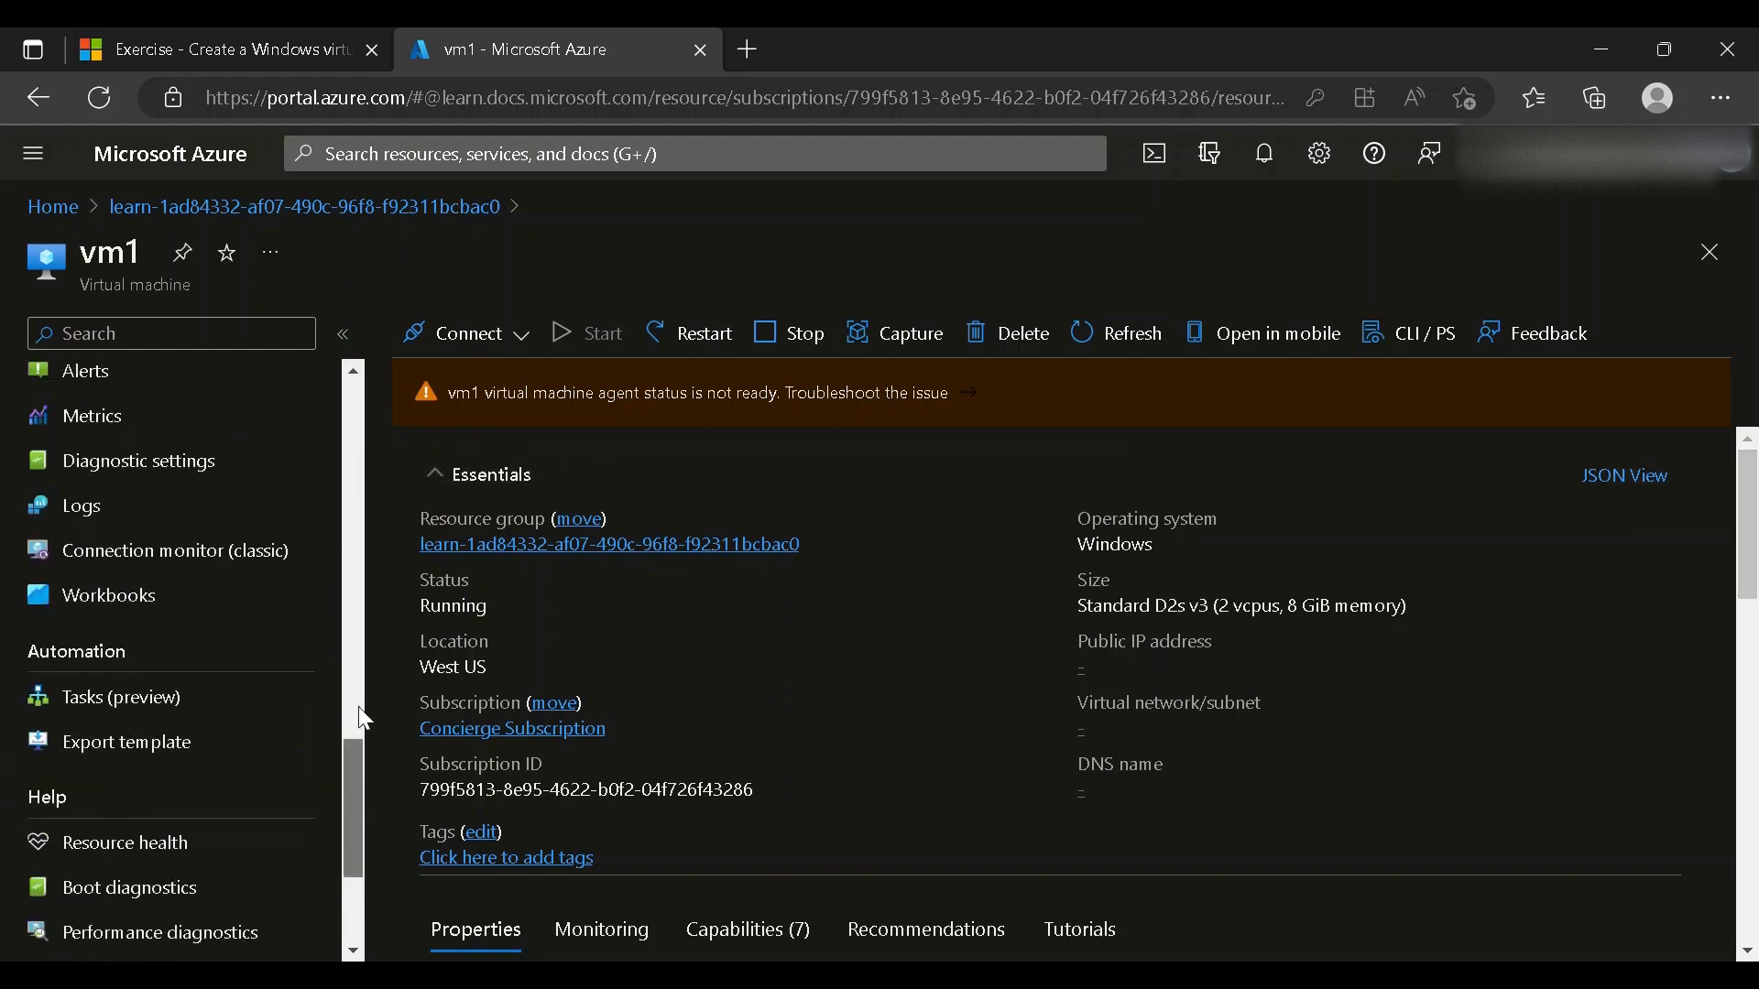
scroll(359, 706, up, 10)
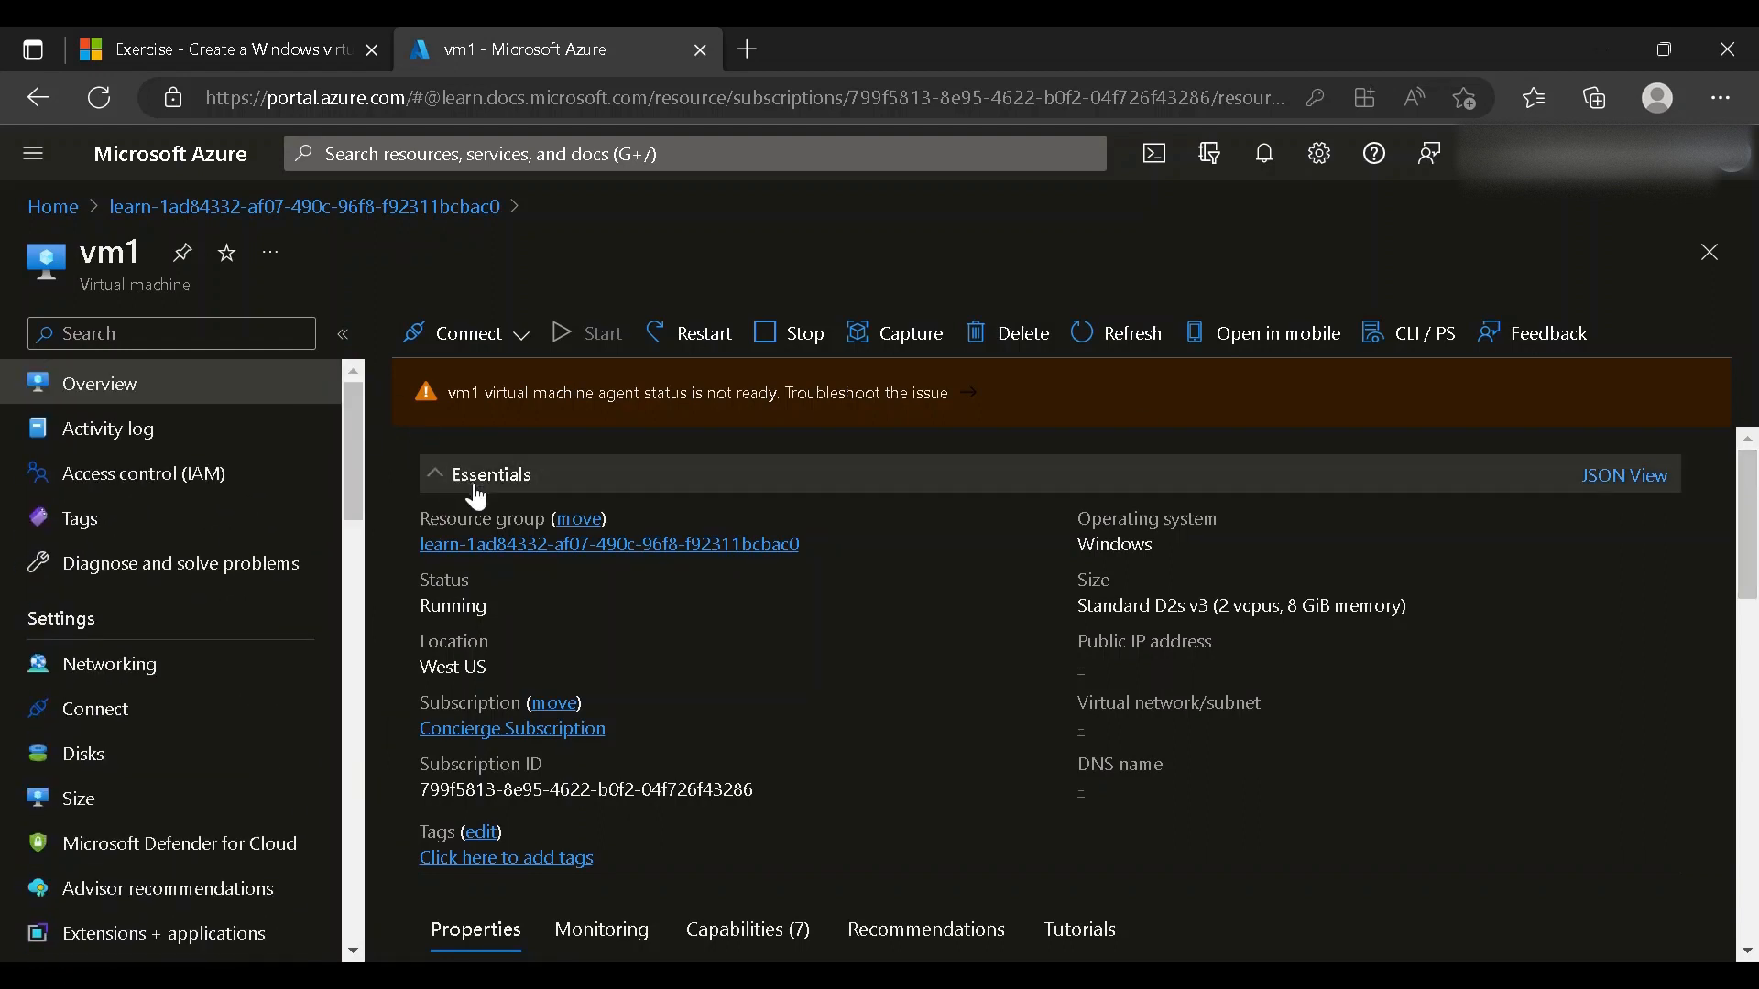
click(705, 549)
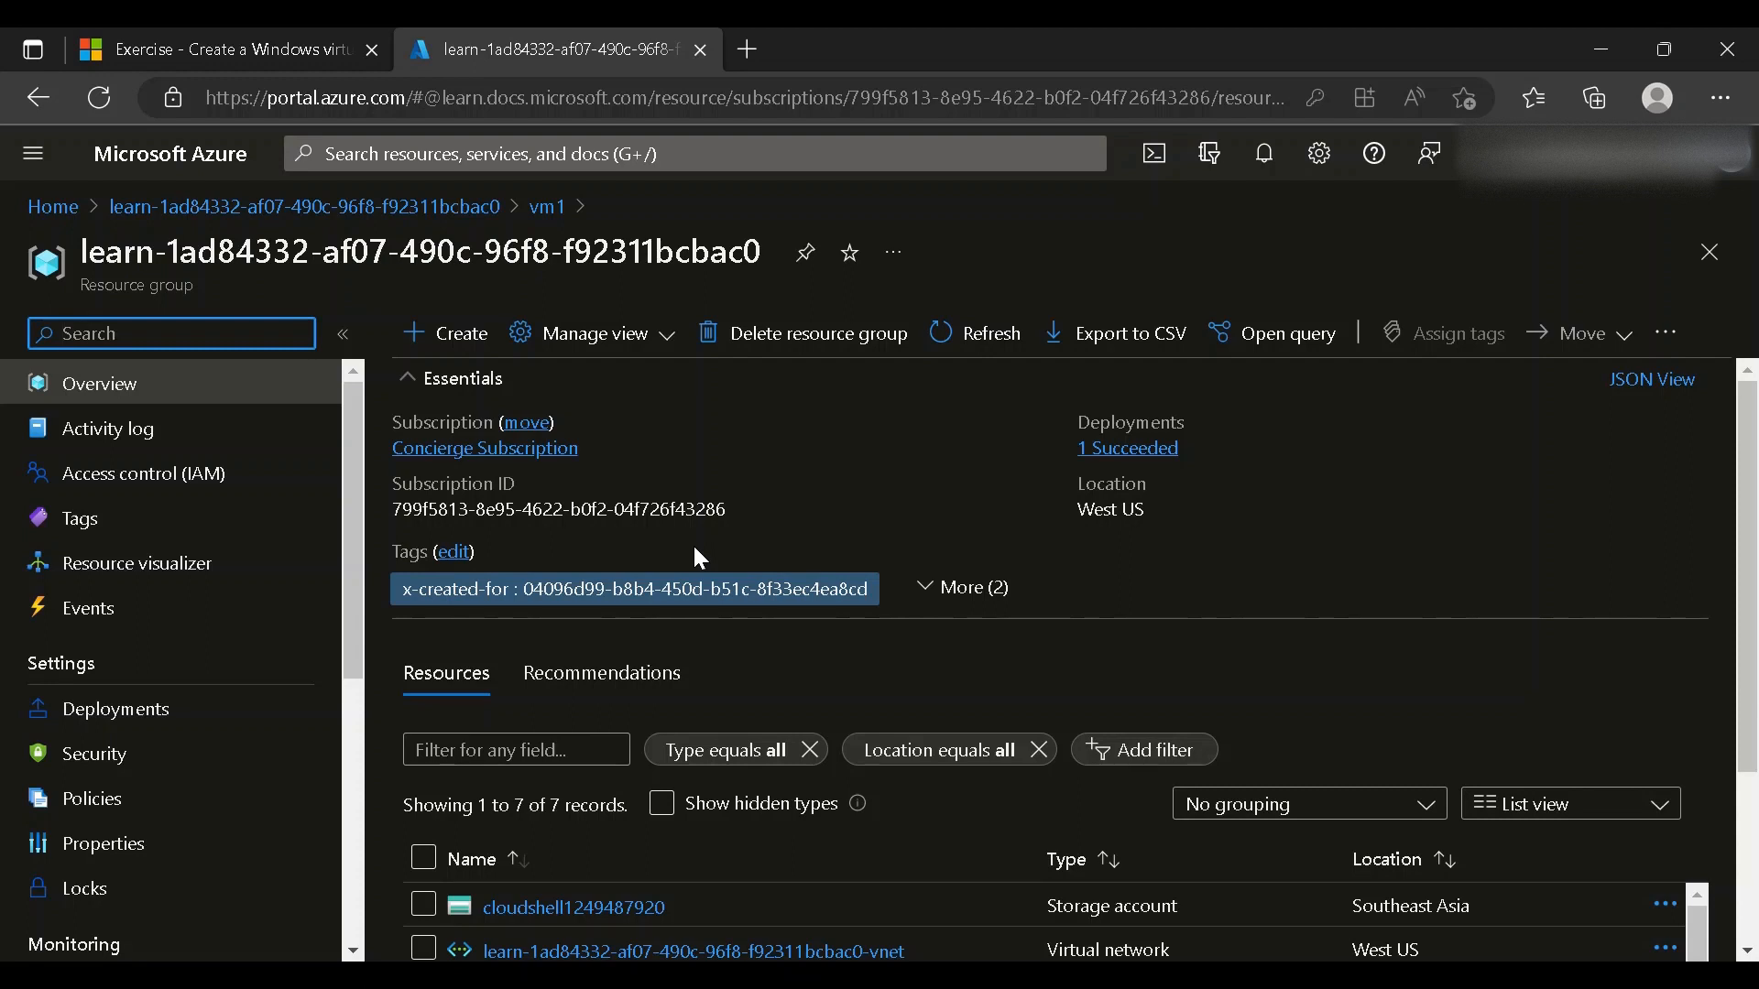
Delete resource group learn-1ad84332-af07-490c-96f8-f92311bcbac0 with force delete applied to virtual machines and scale sets, confirming with its name.
click(806, 357)
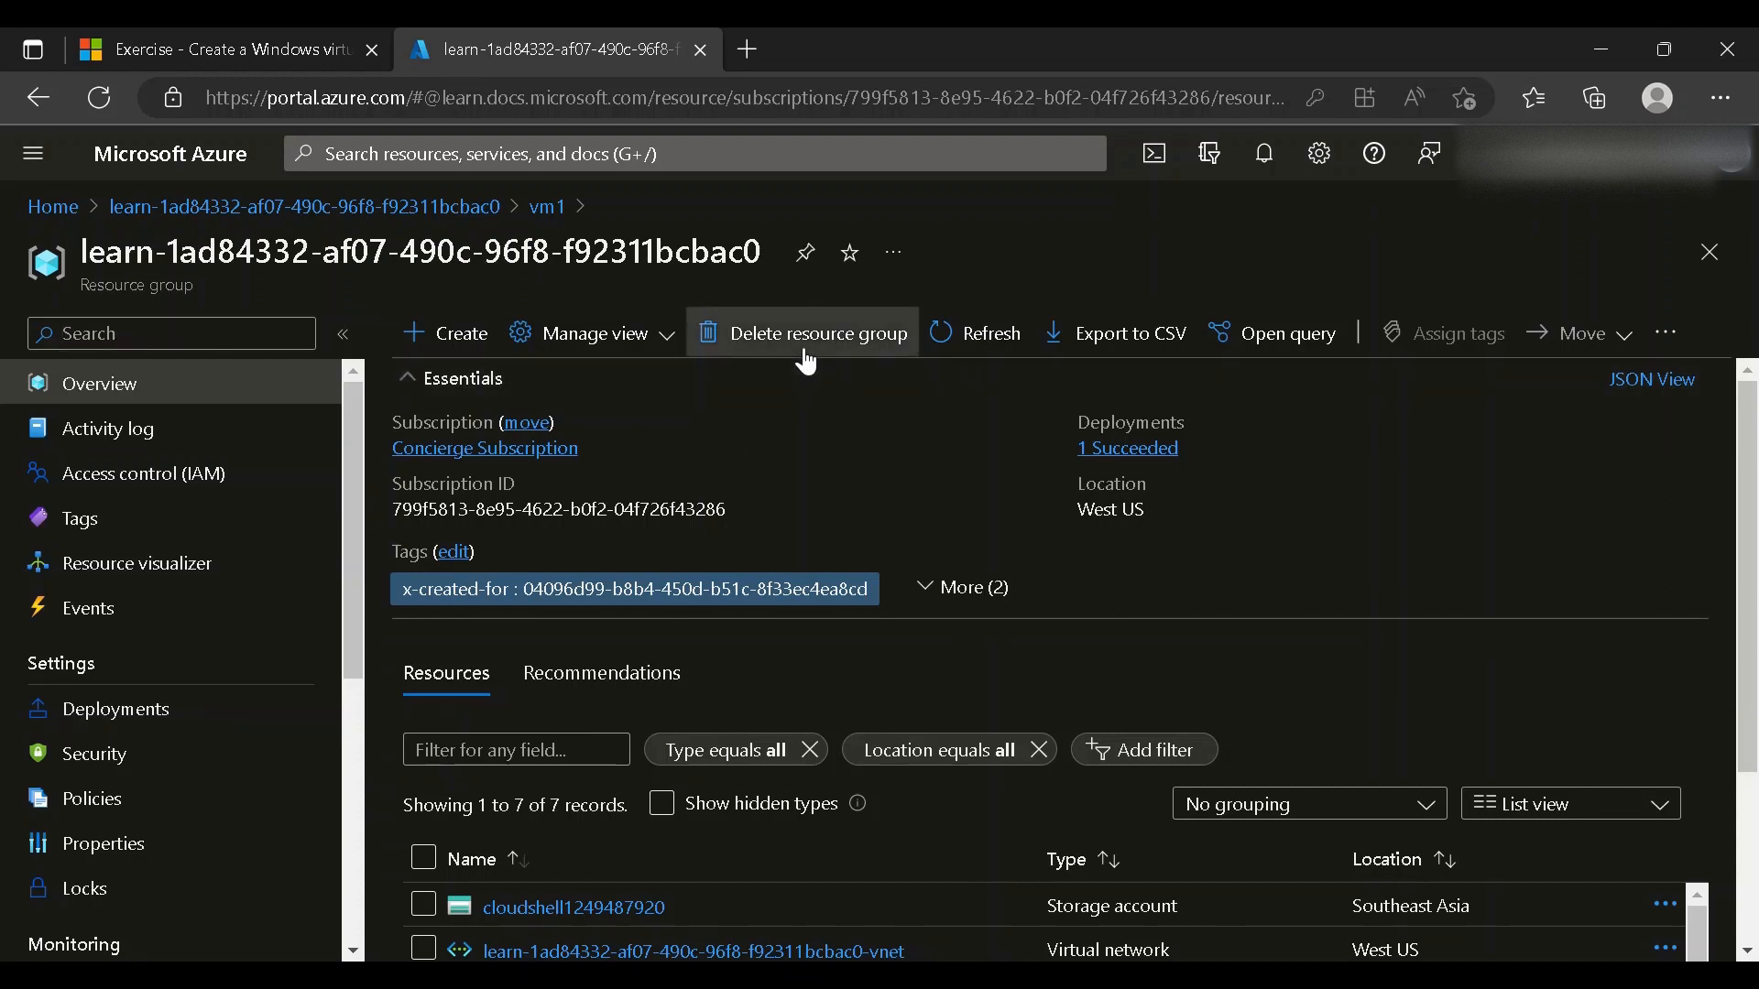
click(895, 256)
click(903, 298)
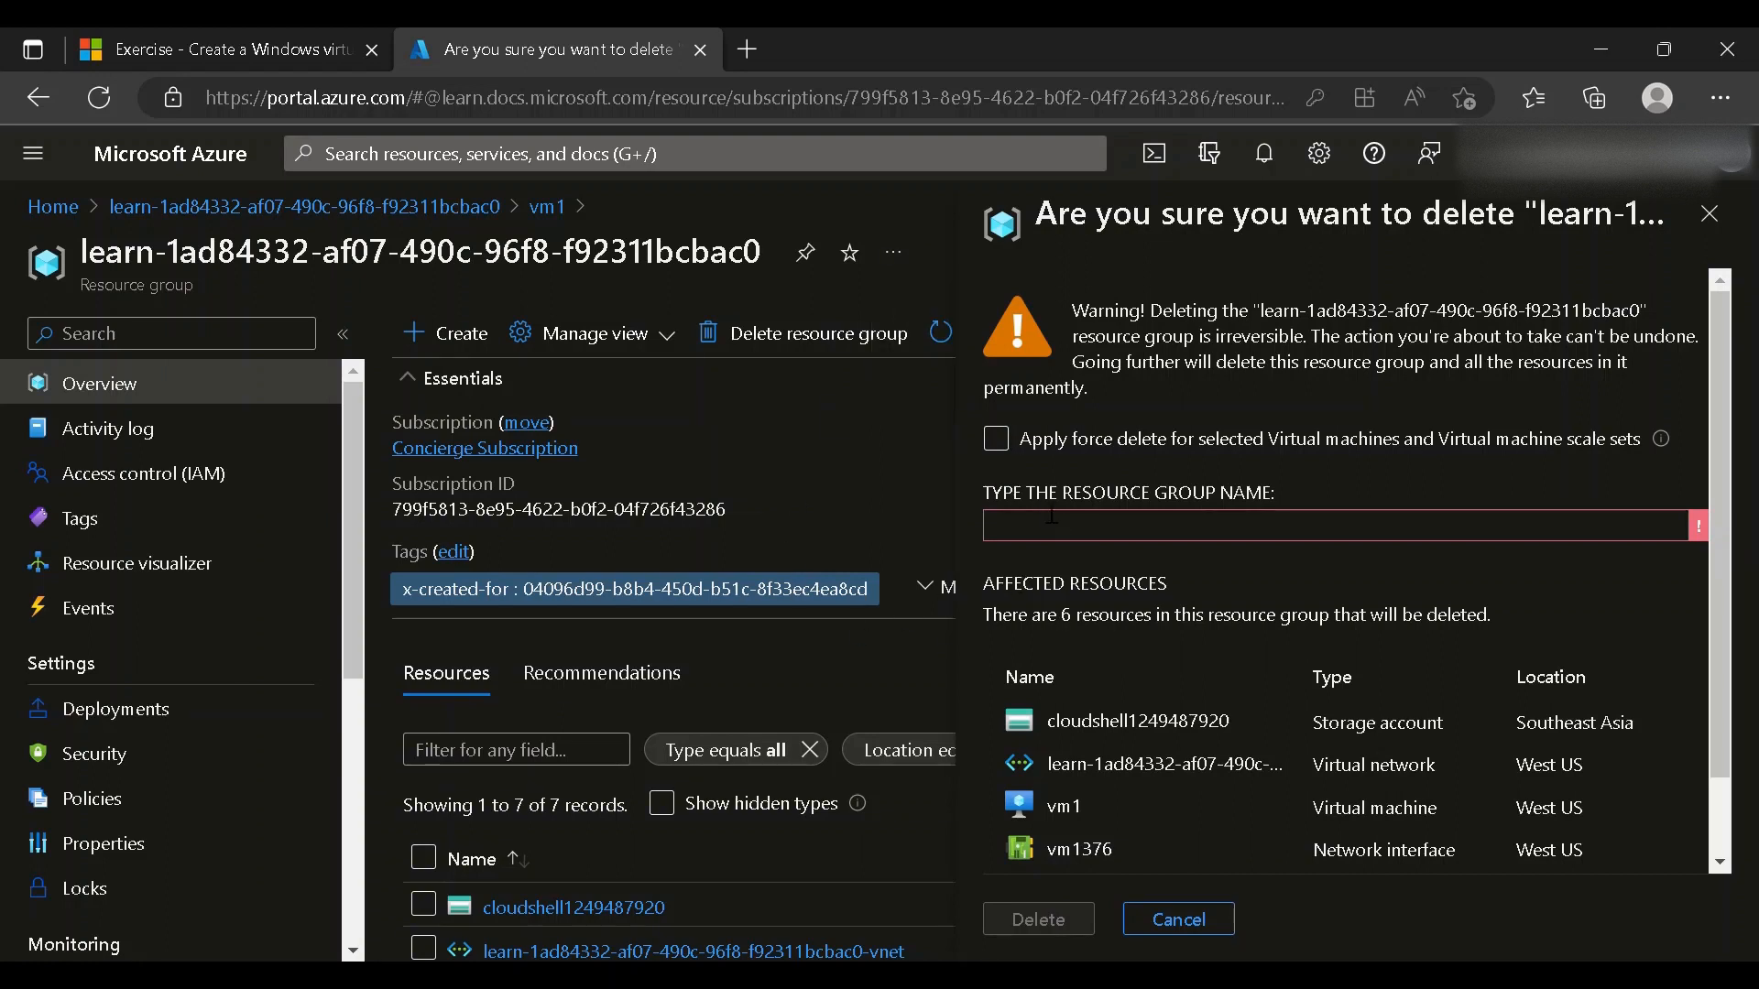
click(1010, 448)
click(1031, 536)
key(ctrl+v)
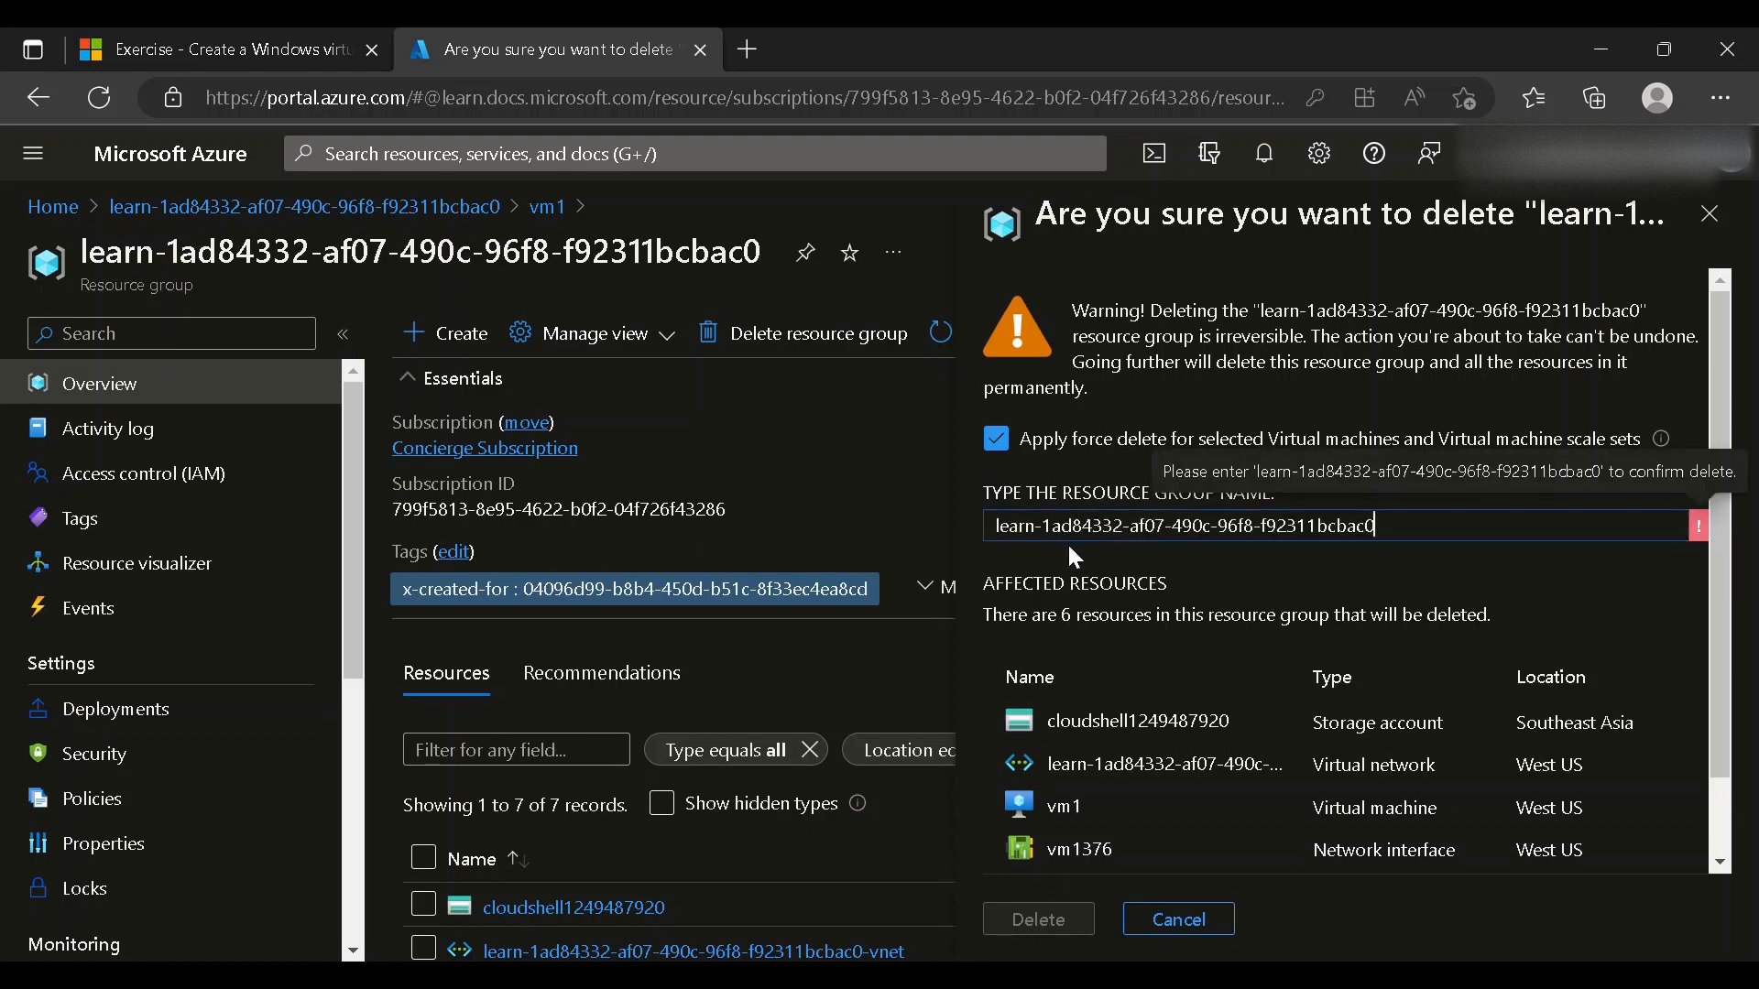
click(1008, 925)
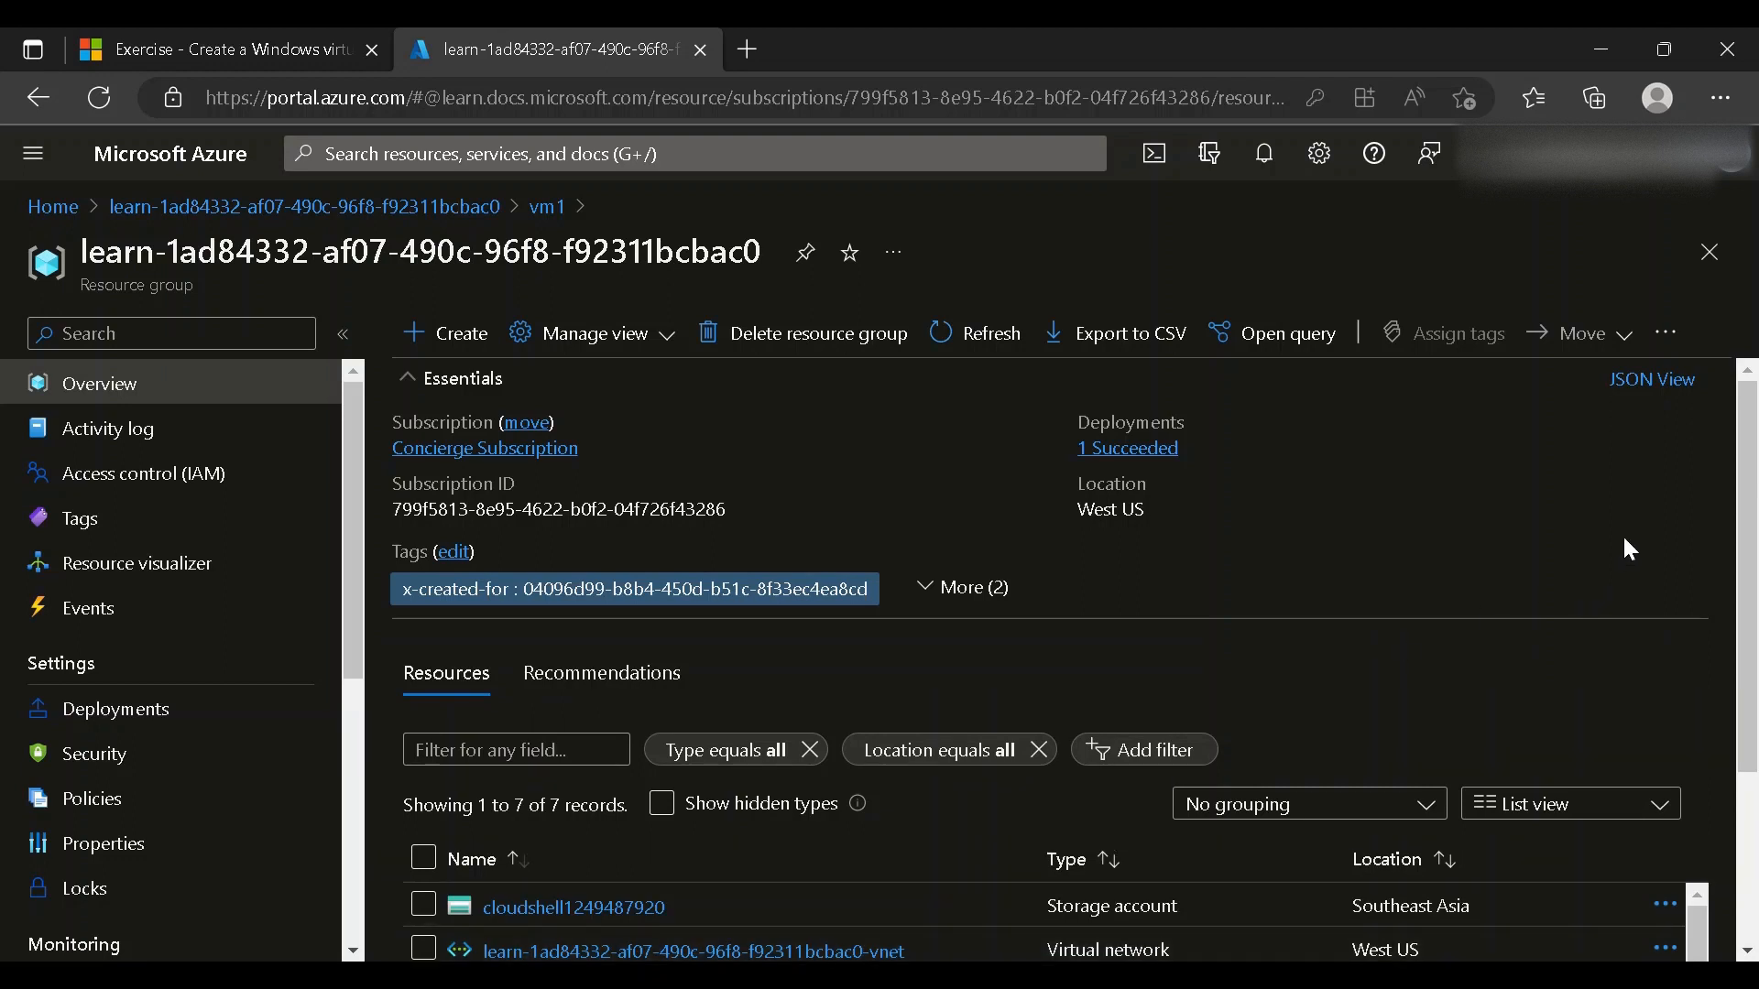
Look over the group's resource list and check the deletion's progress in the portal notifications.
drag(1755, 476, 1755, 681)
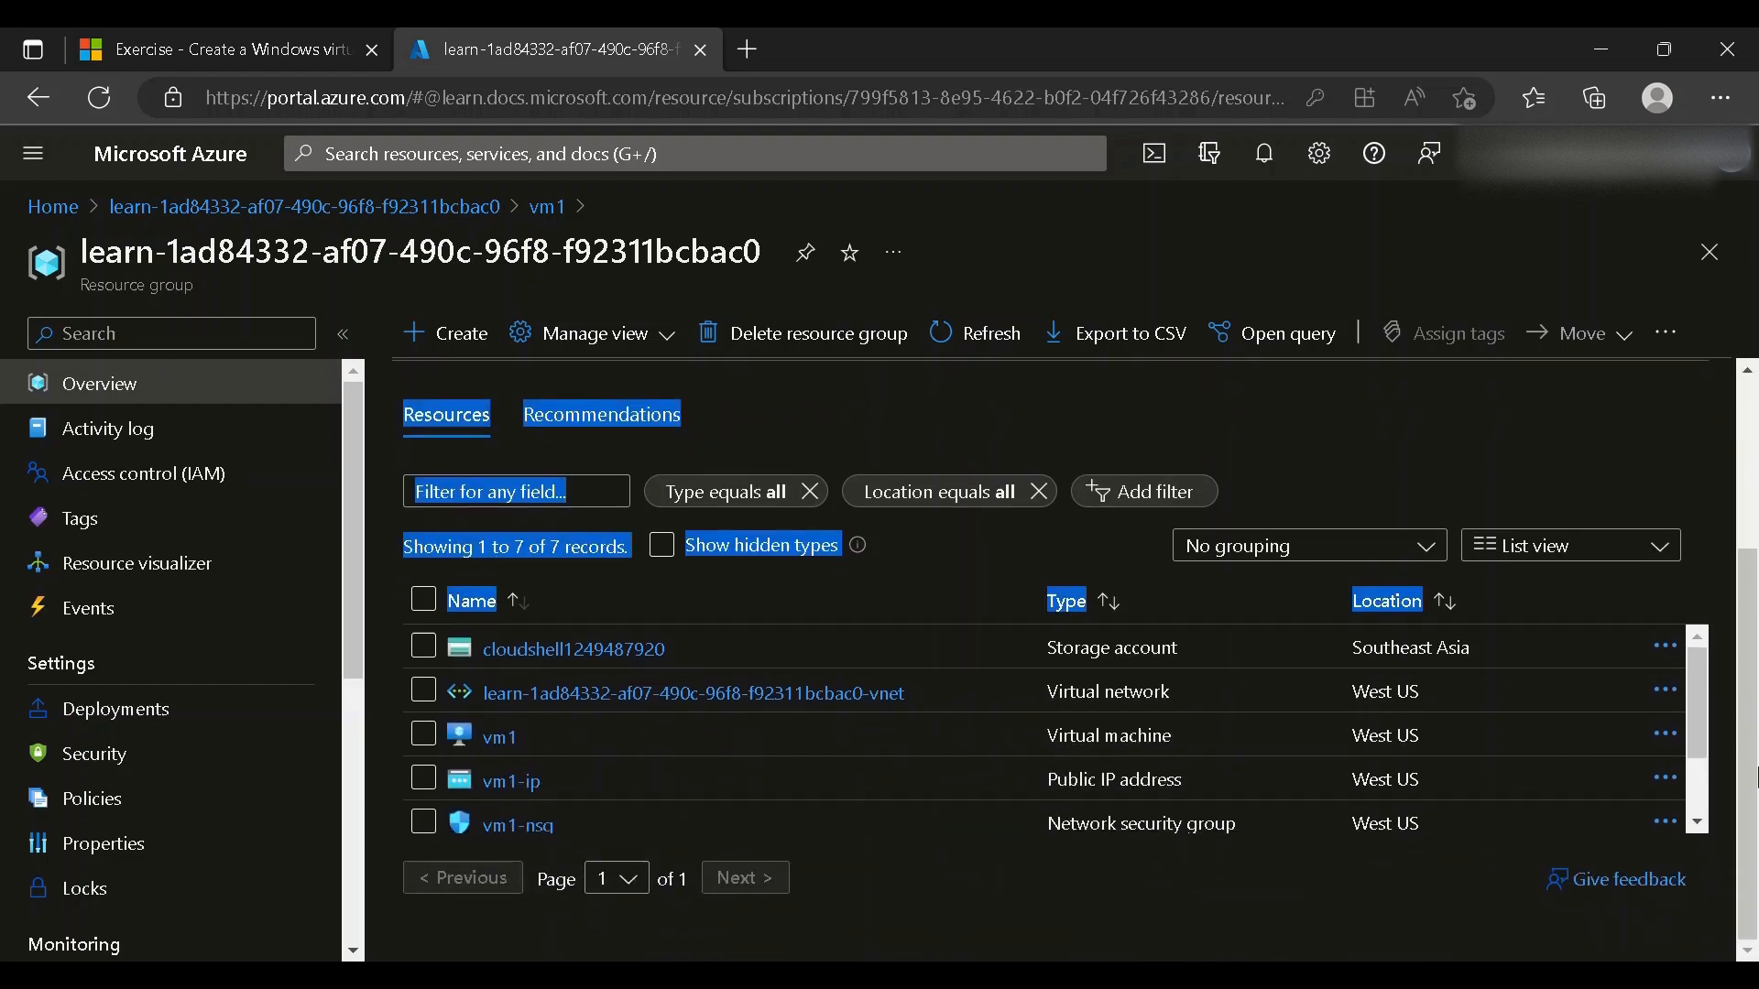
drag(1757, 771, 1719, 392)
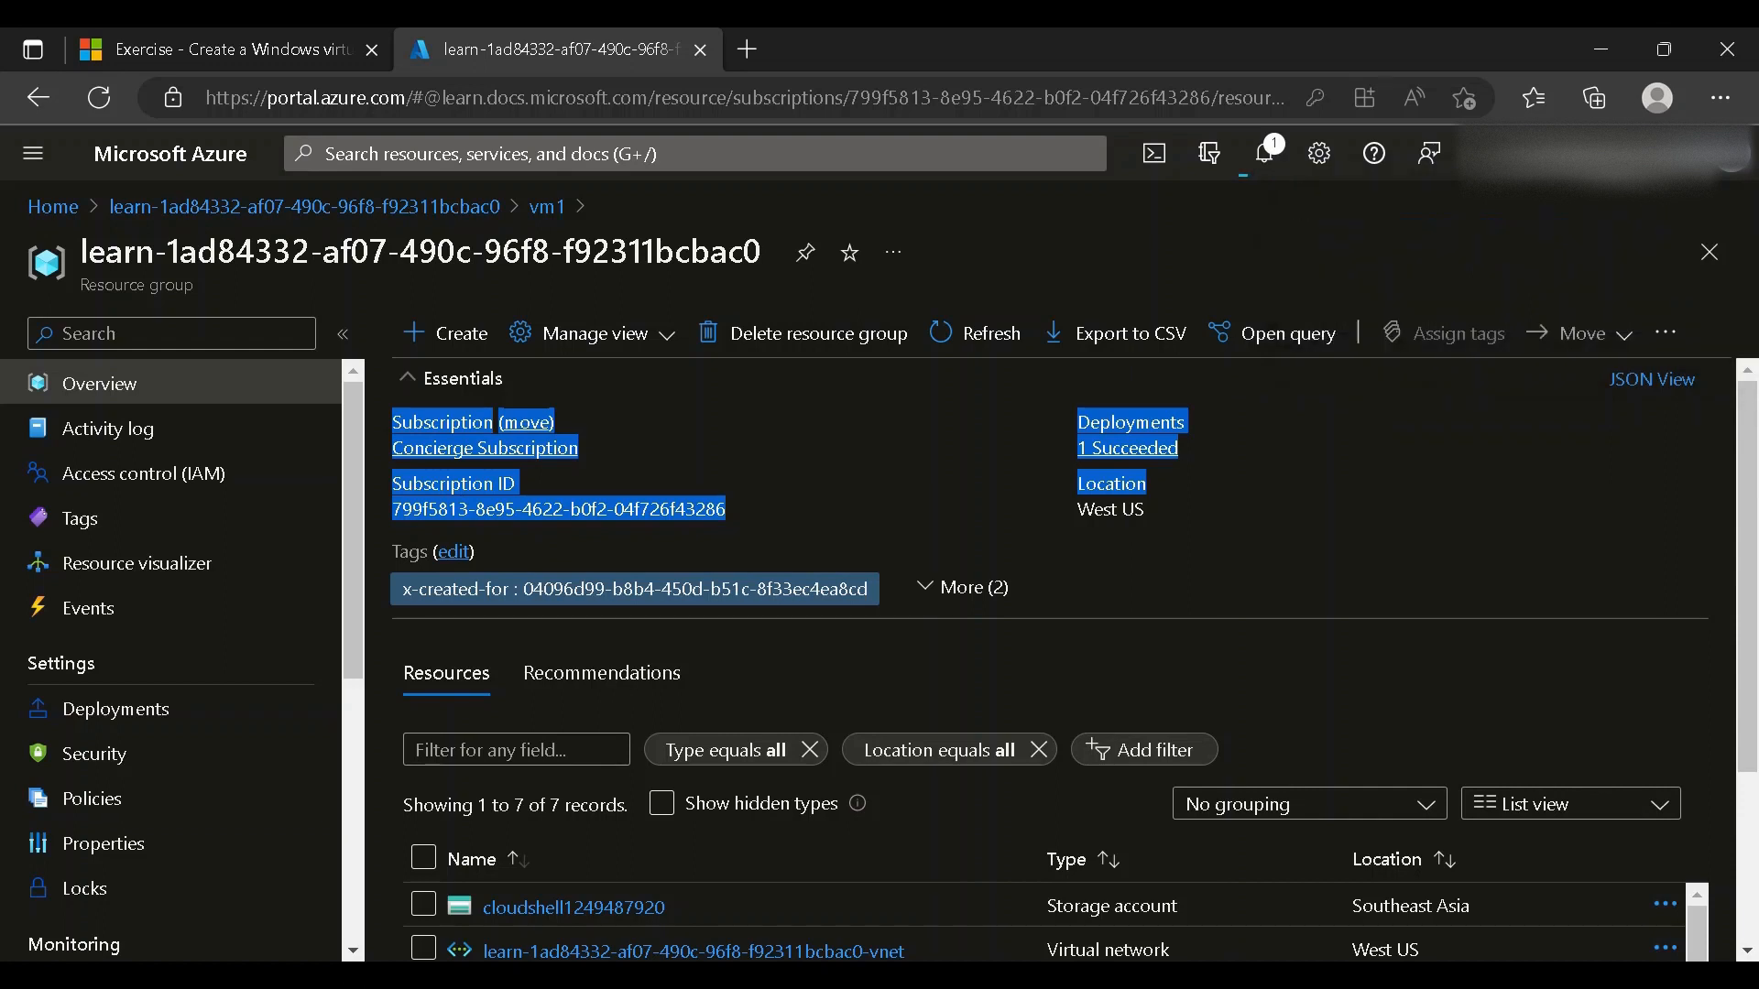
click(1268, 155)
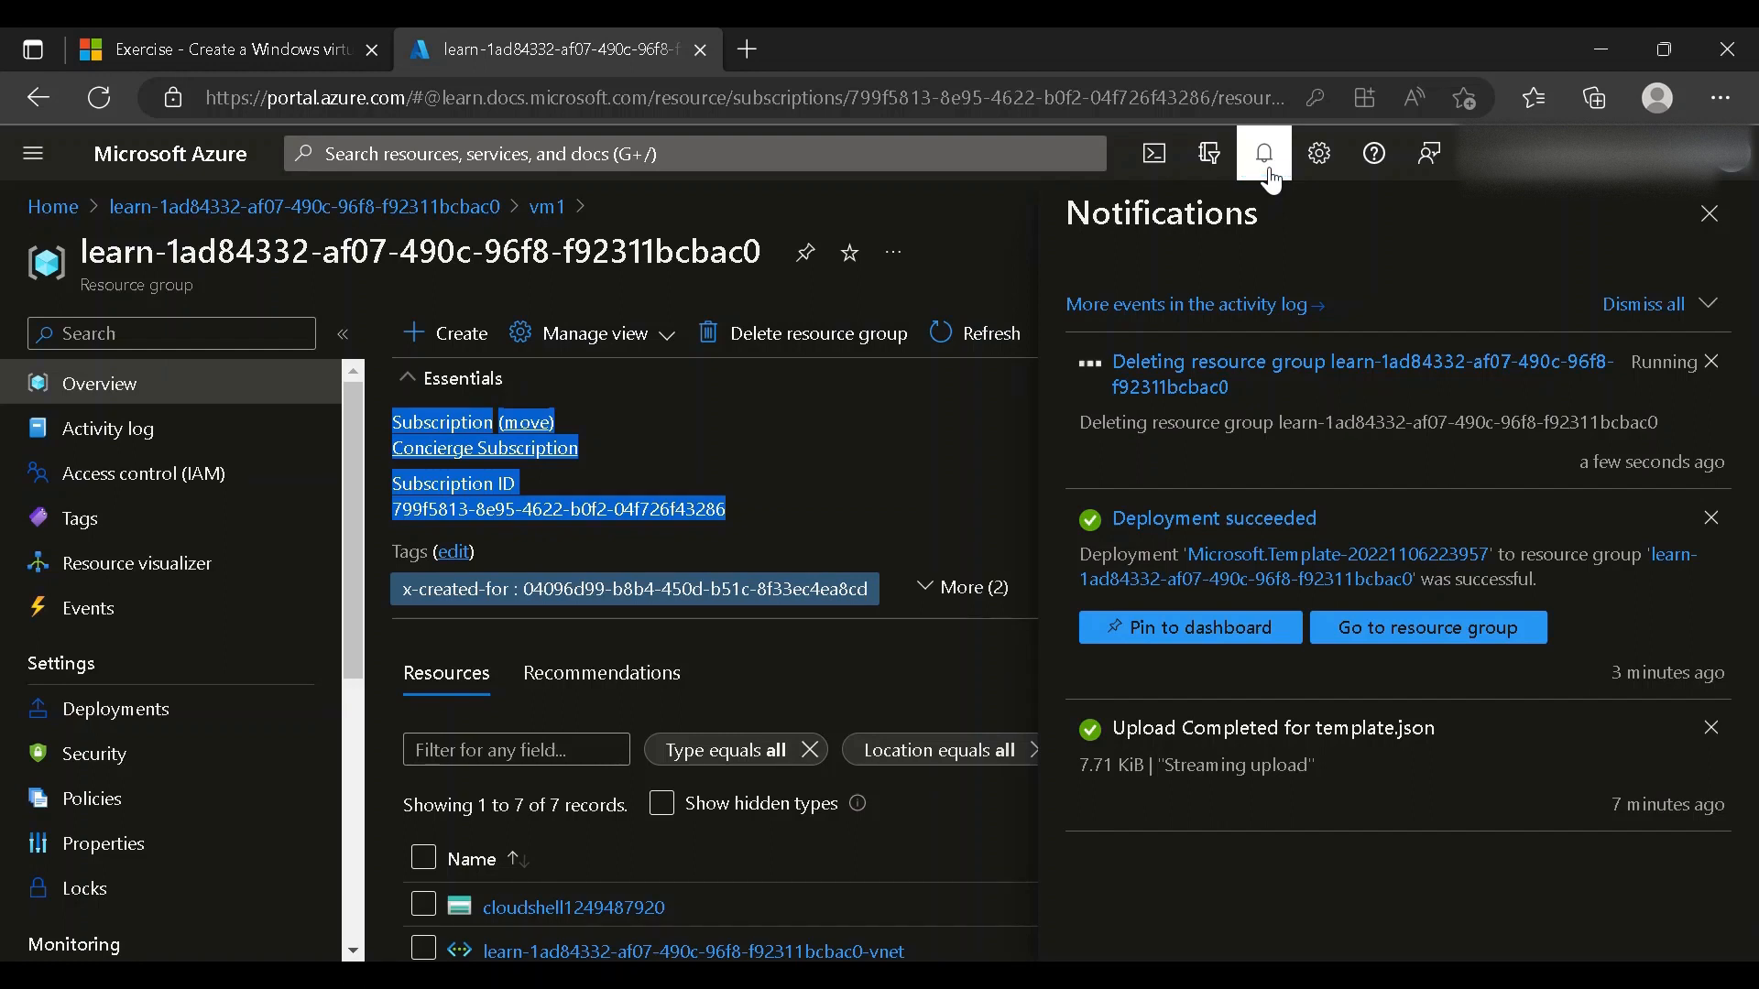
click(1272, 181)
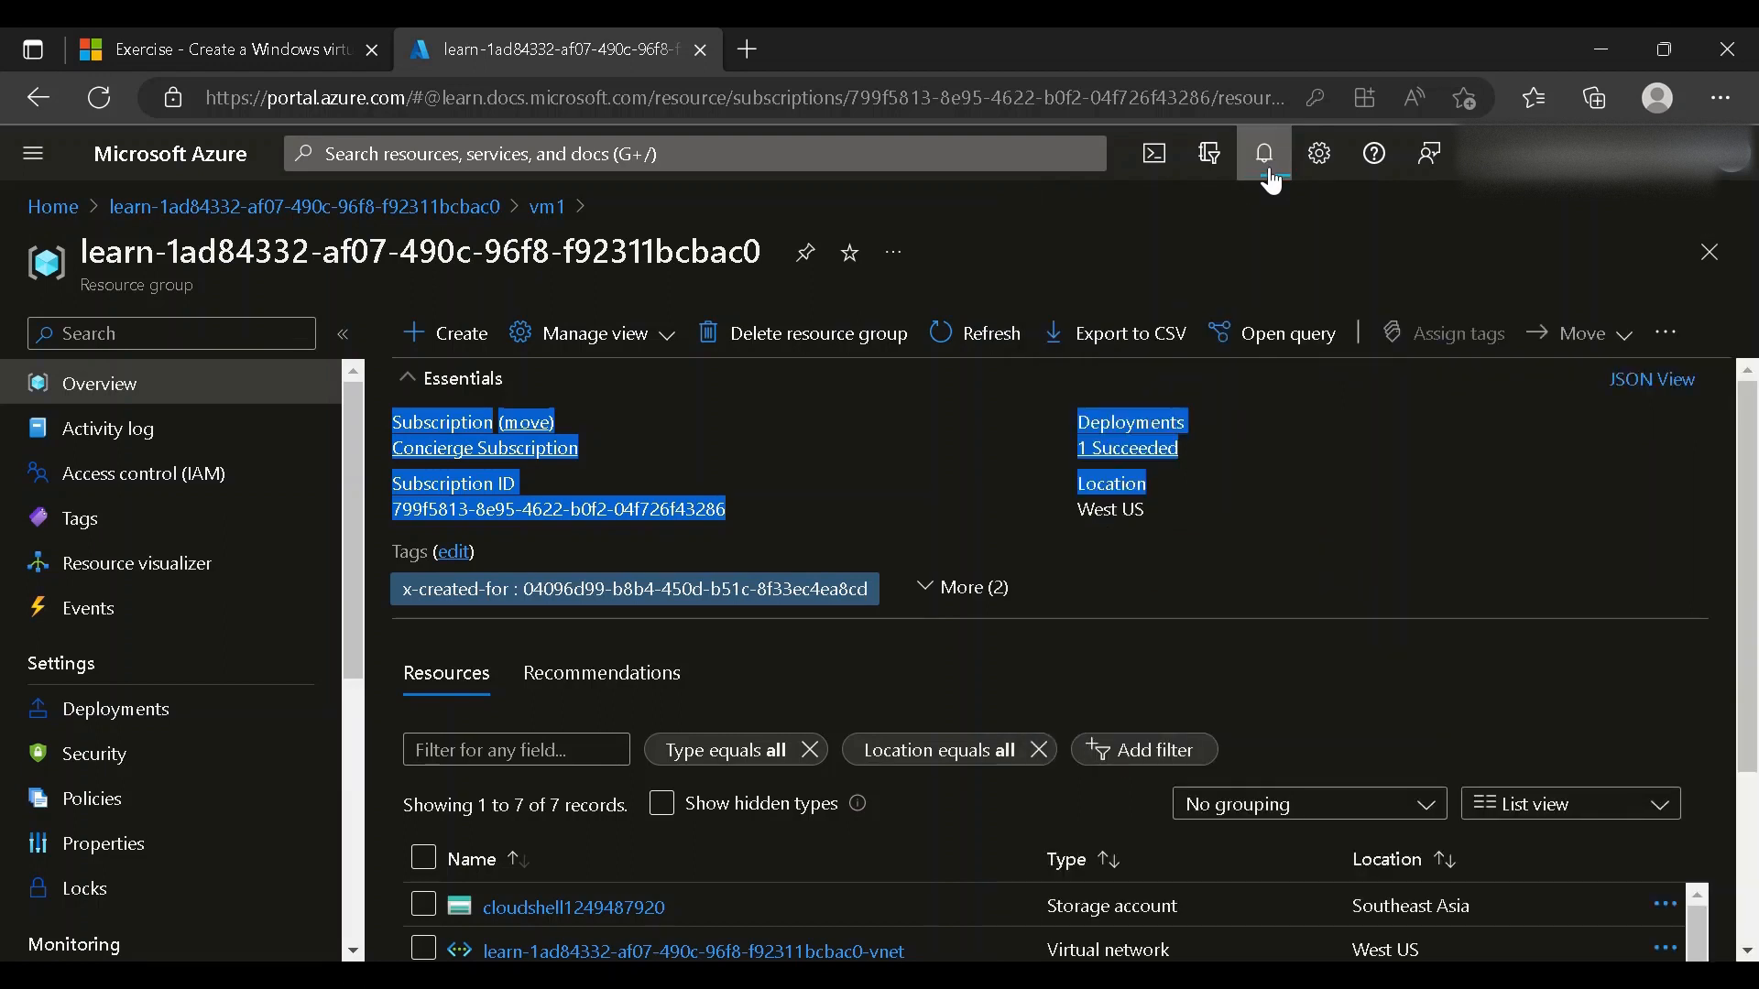
Refresh the resource group's overview to check which resources remain during the deletion.
click(988, 352)
scroll(1751, 519, down, 2)
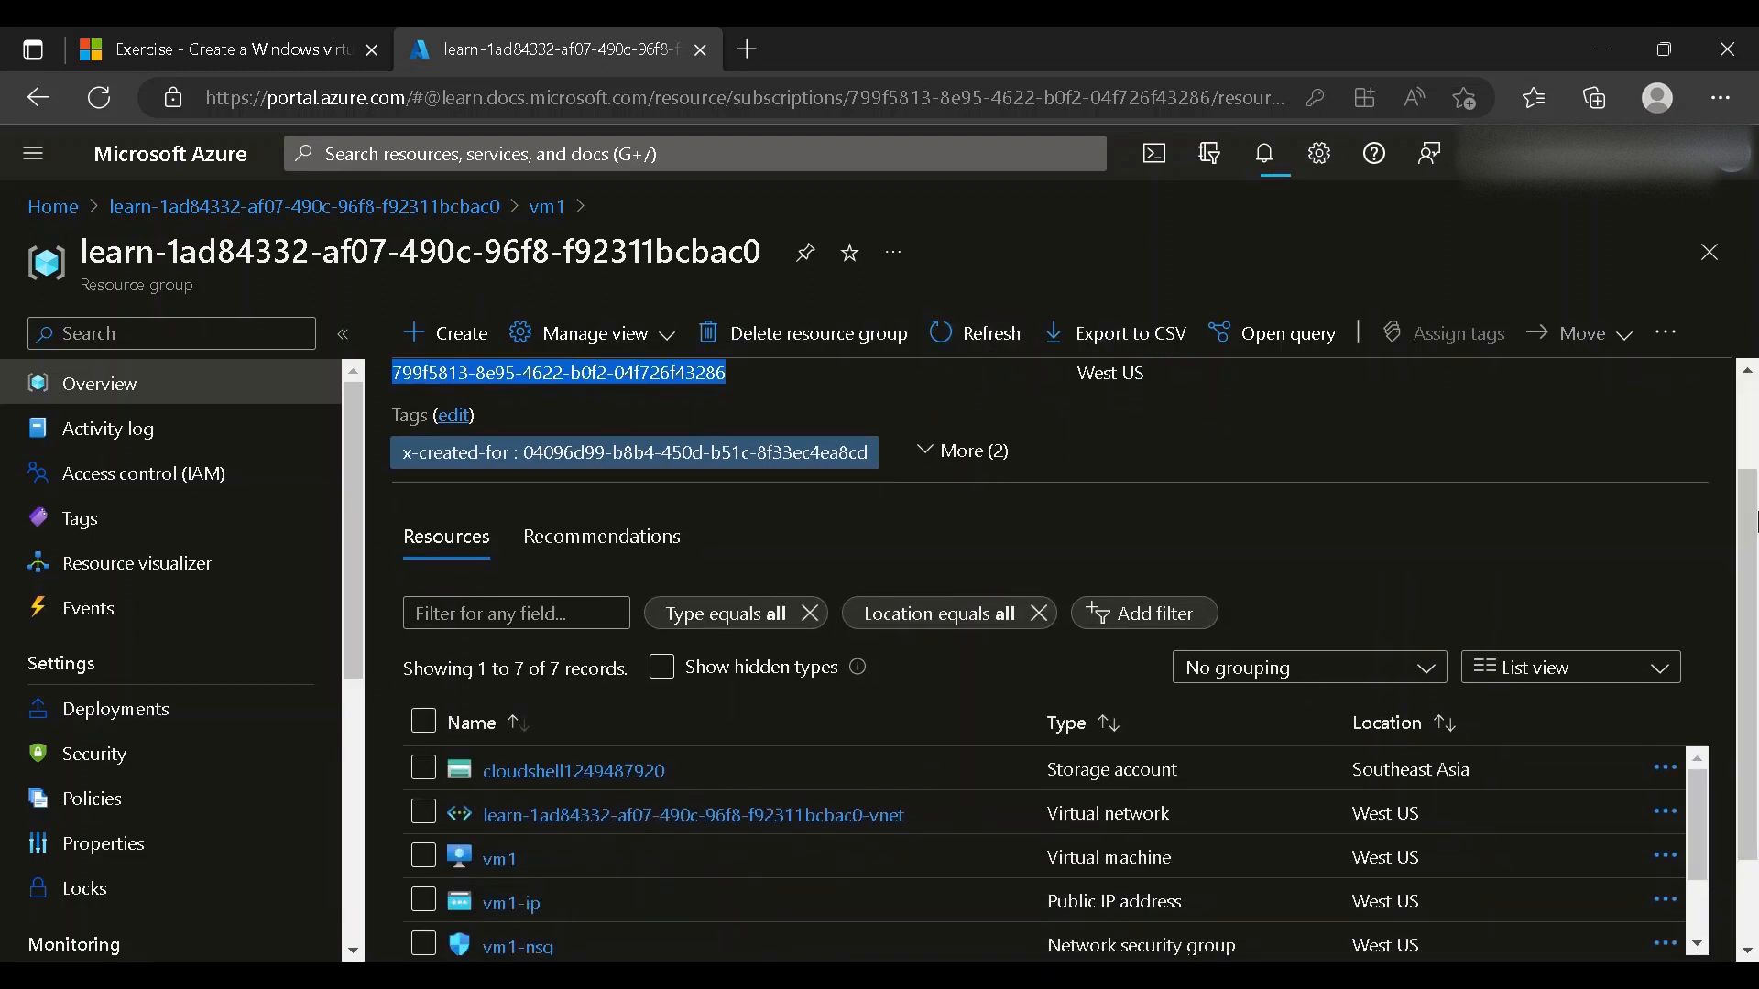
click(976, 344)
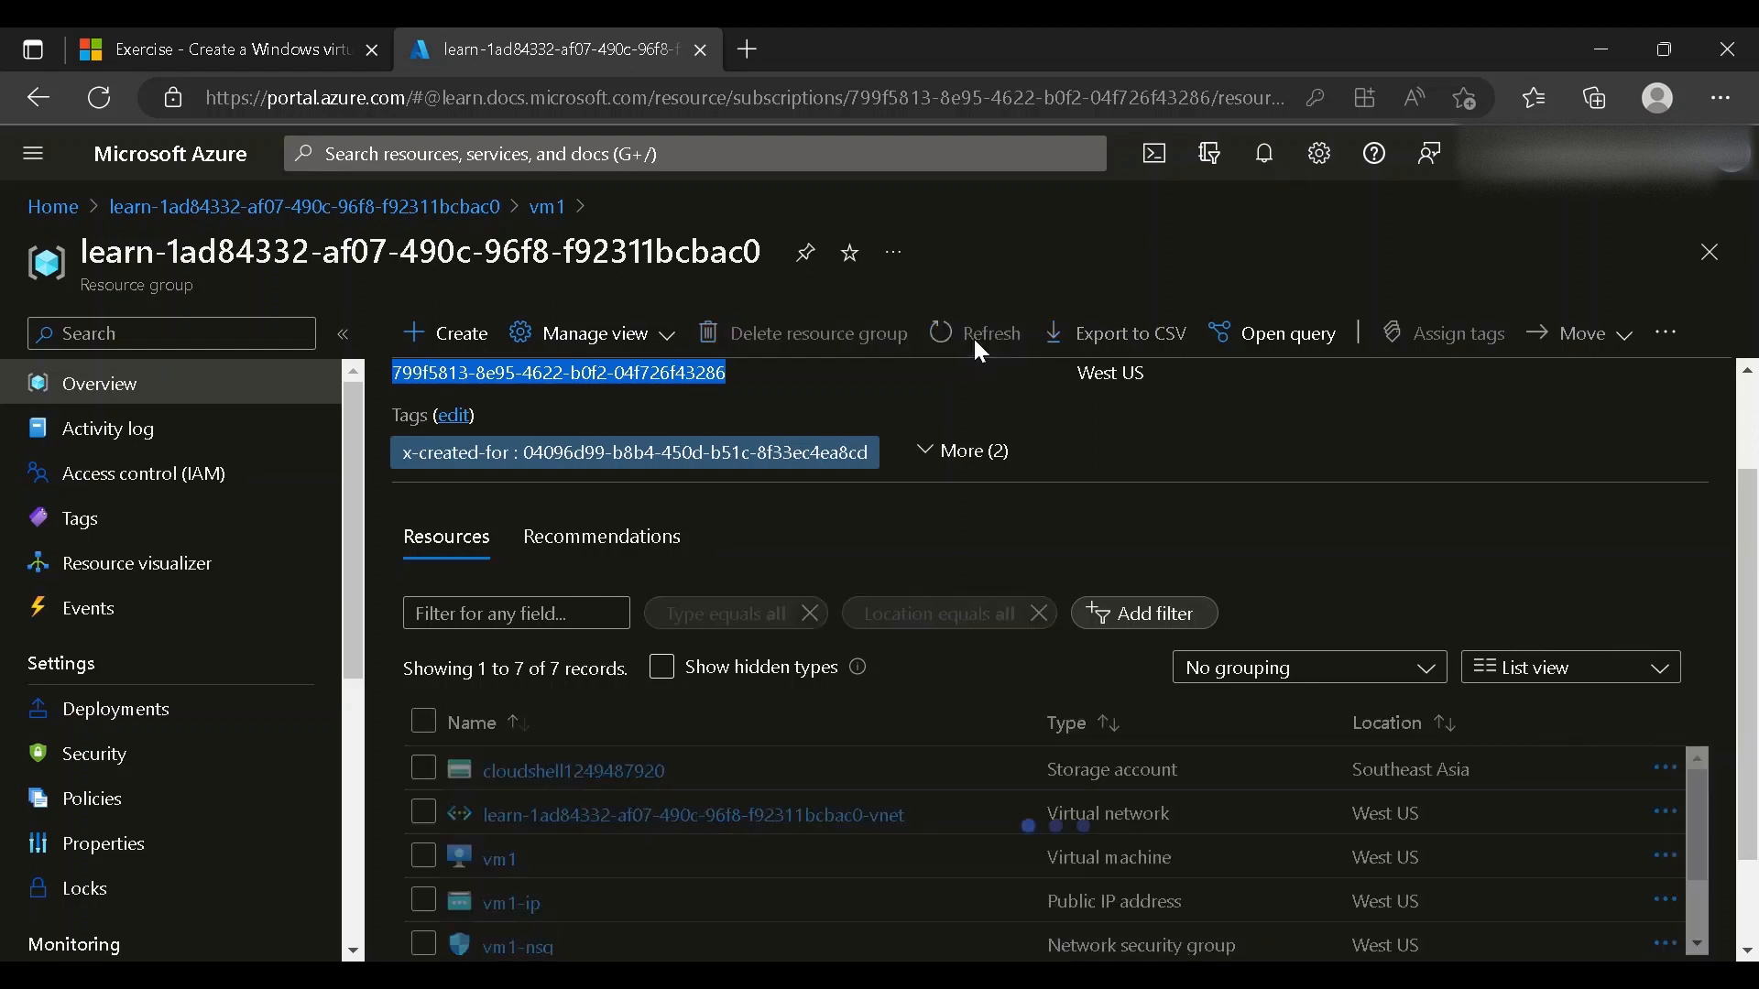